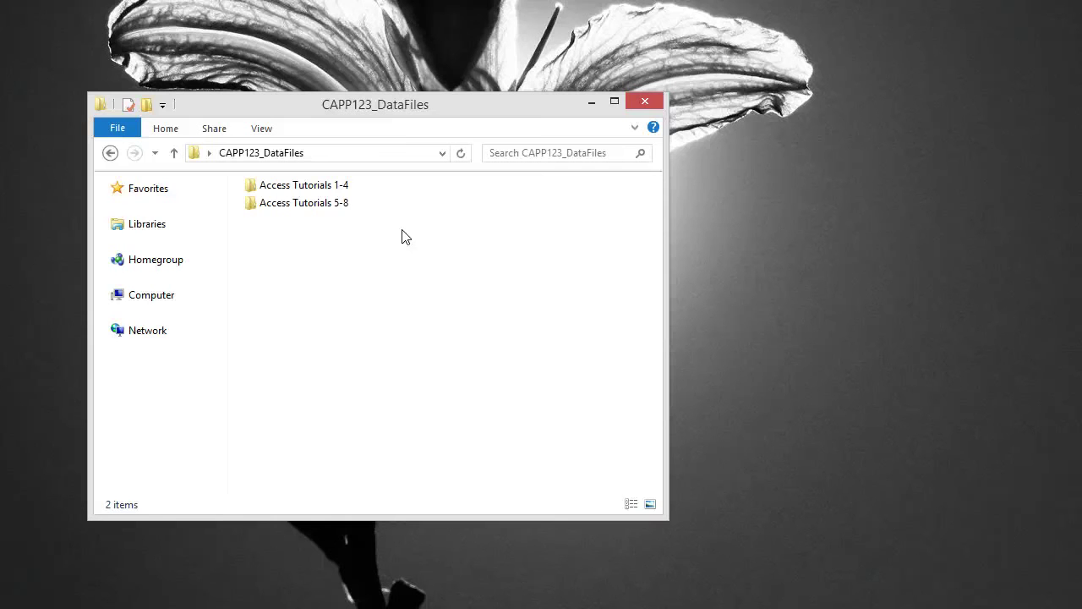
# Open the Panorama database from the Tutorial folder inside Access Tutorials 5-8, Access2.
pyautogui.click(386, 235)
pyautogui.doubleClick(330, 205)
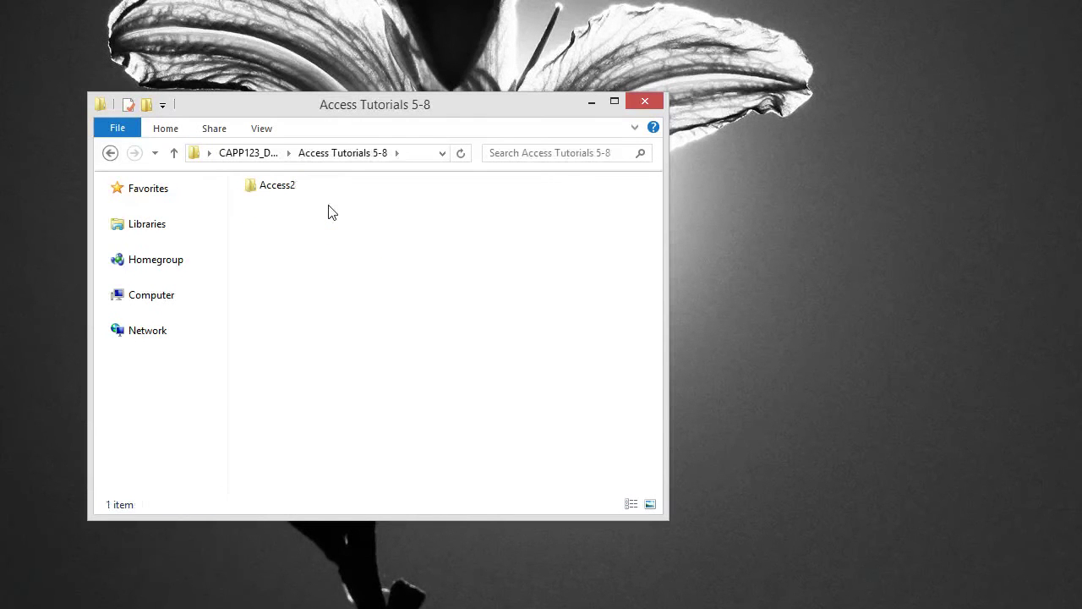
pyautogui.click(282, 192)
pyautogui.doubleClick(283, 192)
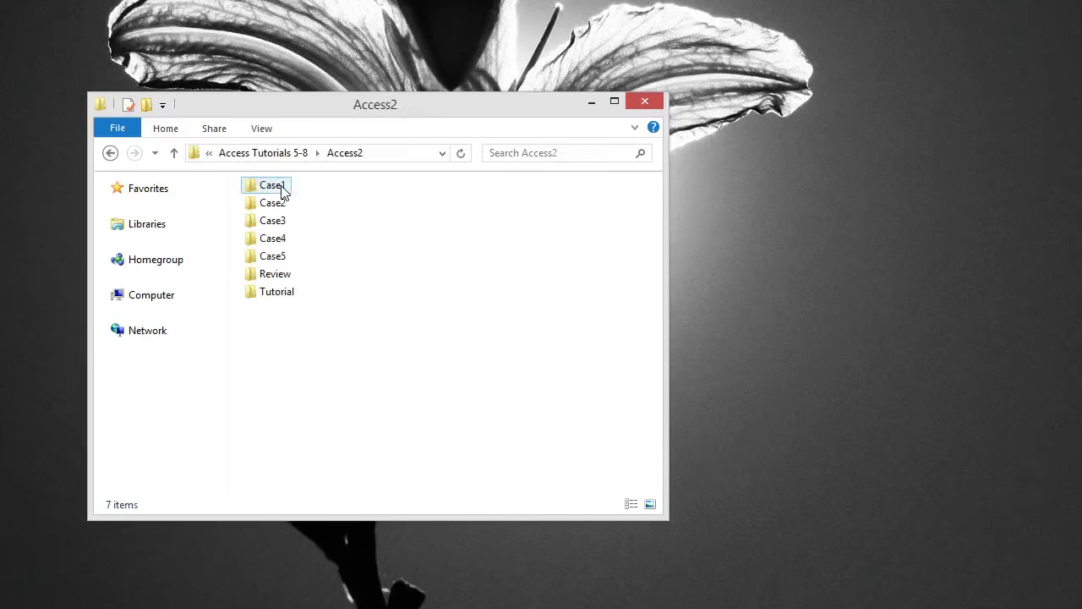
pyautogui.click(275, 294)
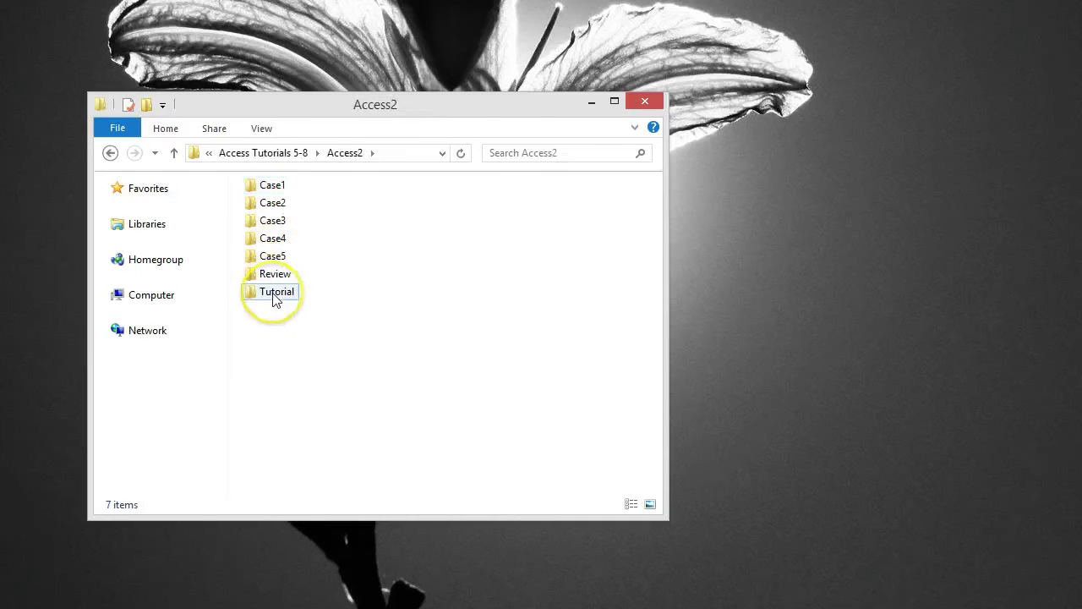
pyautogui.doubleClick(275, 295)
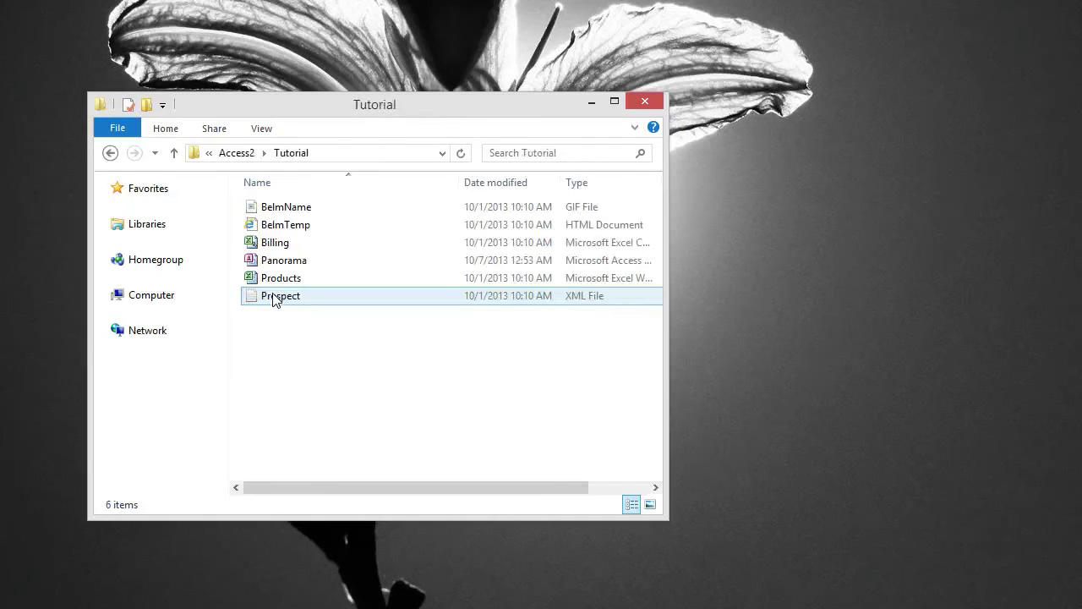
pyautogui.doubleClick(287, 261)
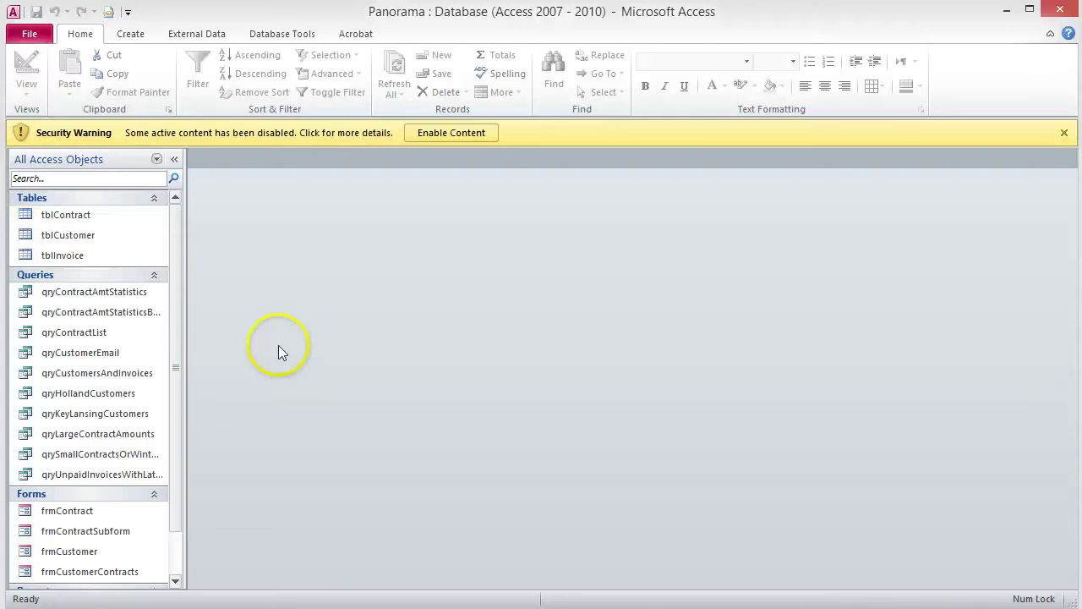
# Save a copy of the database in the Access folder, named Panorama_T5_ followed by the student's surname.
pyautogui.click(32, 35)
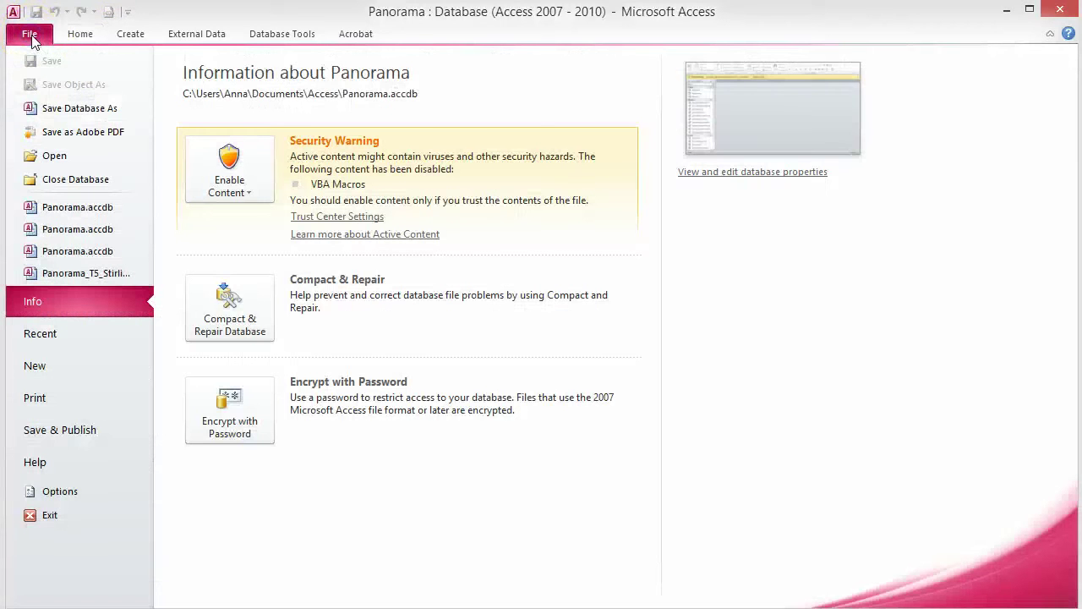
pyautogui.click(65, 110)
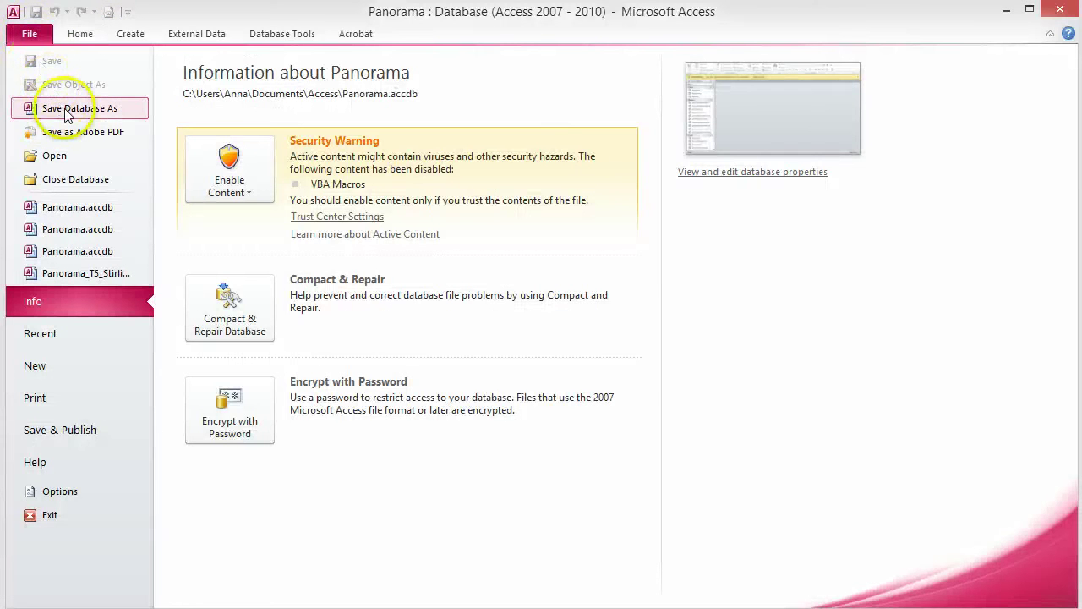
pyautogui.click(186, 364)
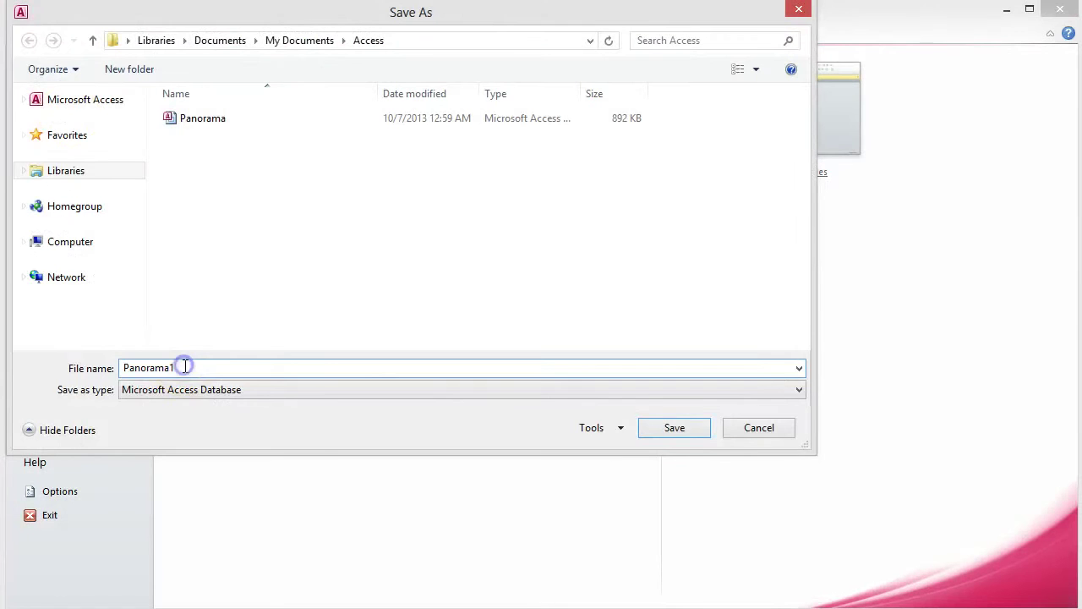
pyautogui.press('BackSpace')
pyautogui.write('_T5_Stirling')
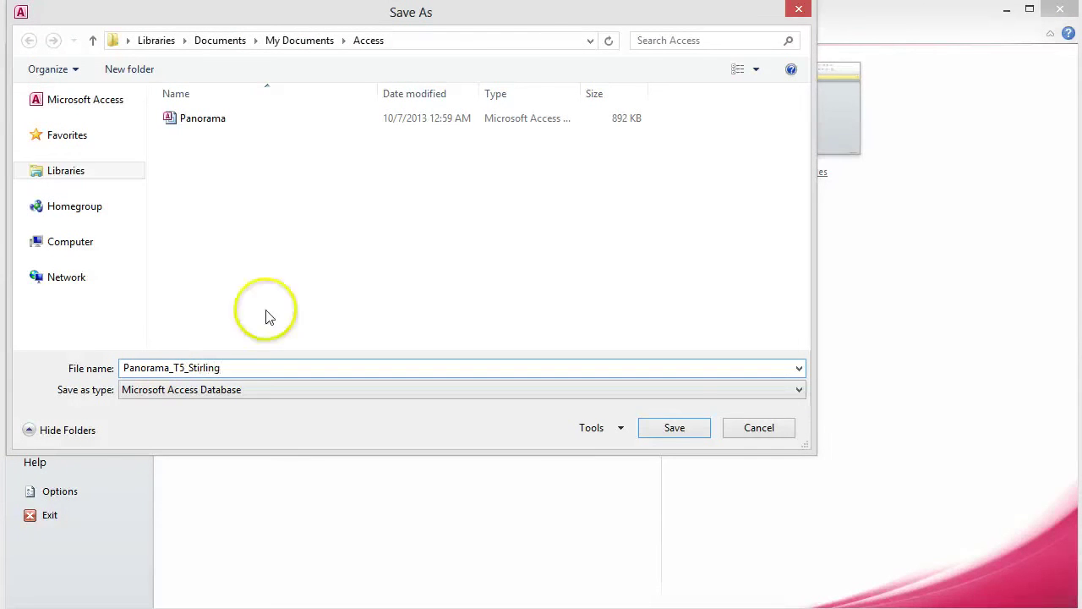
pyautogui.click(697, 428)
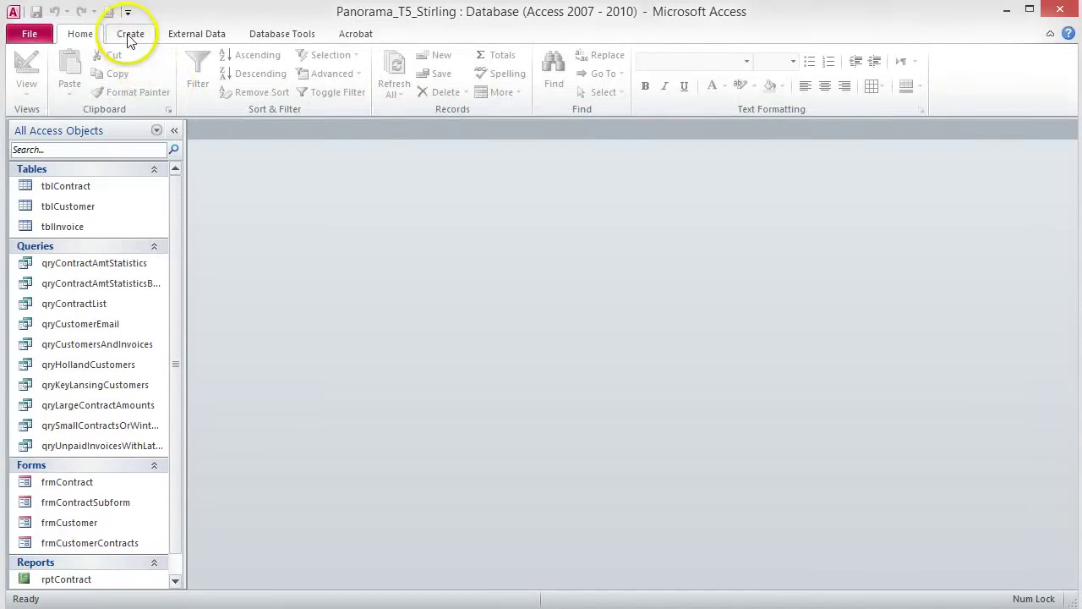
# Create a new query in Design view based on the tblCustomer table.
pyautogui.click(129, 38)
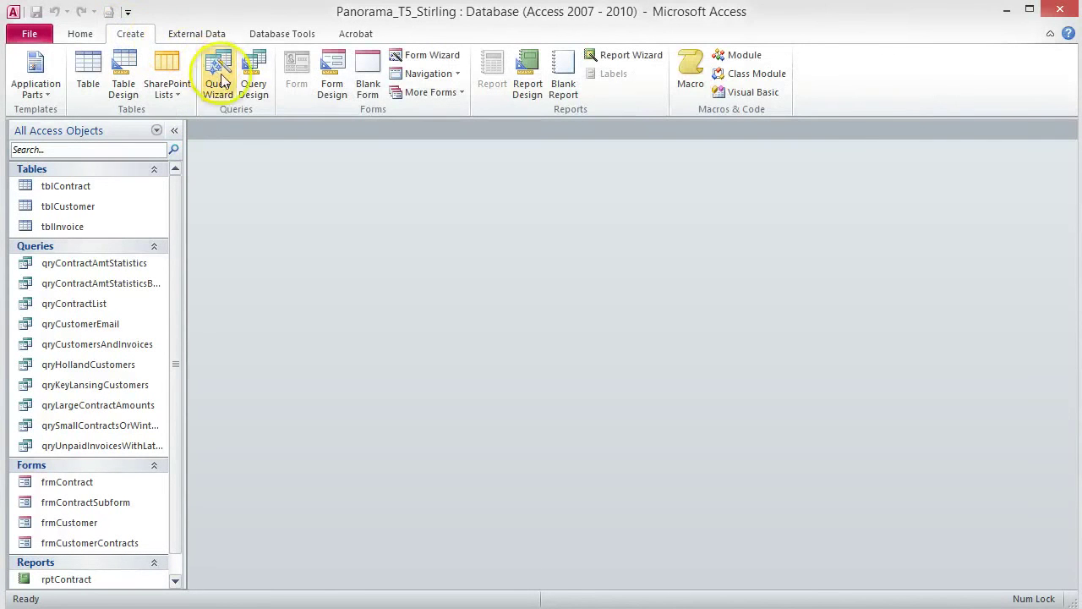
pyautogui.click(253, 85)
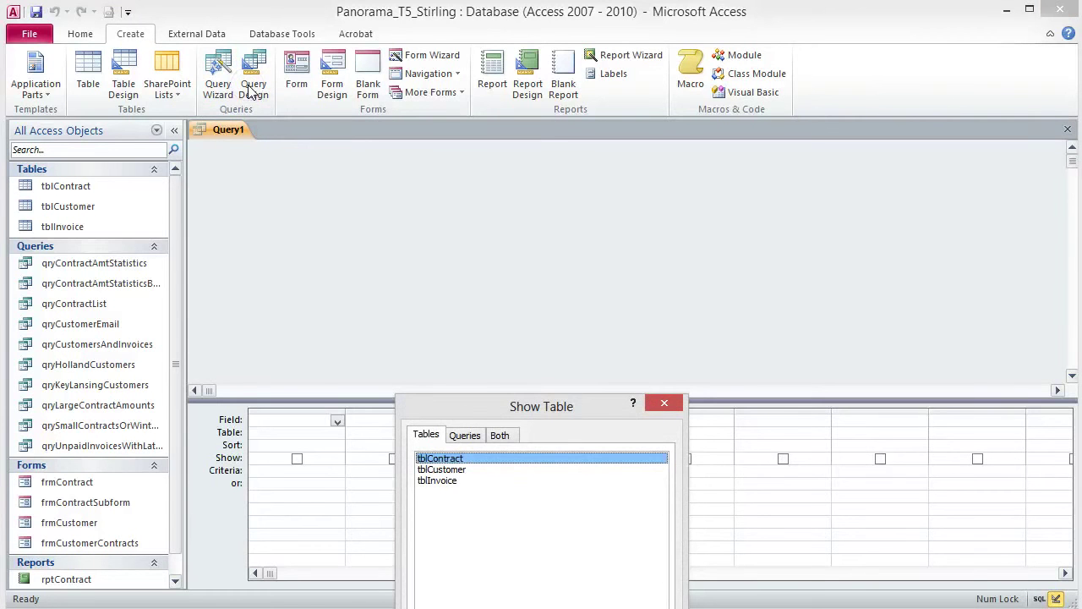
pyautogui.moveTo(565, 412); pyautogui.dragTo(548, 219)
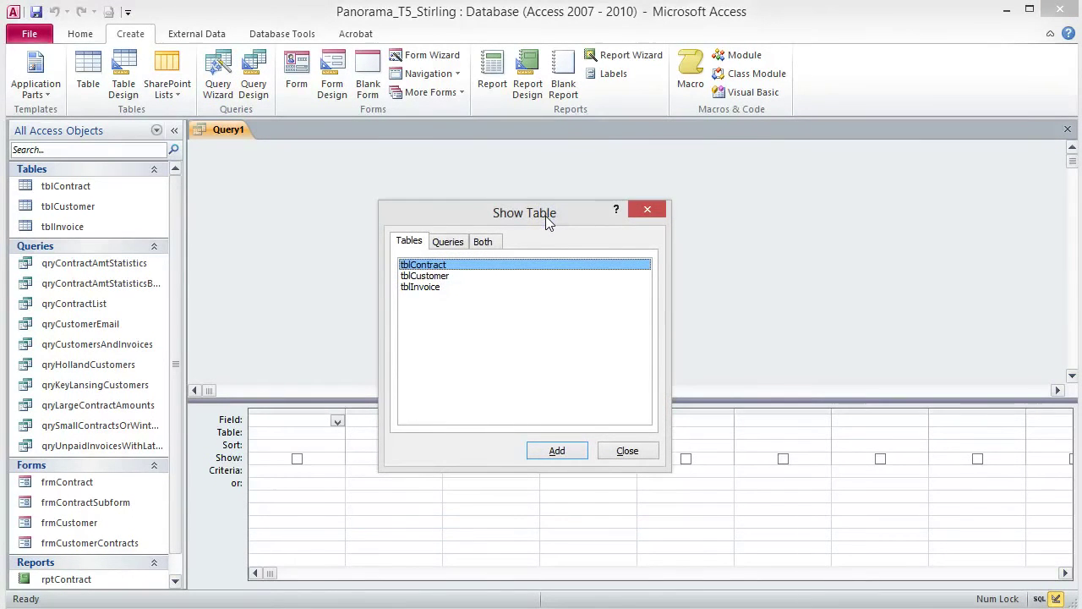
pyautogui.click(436, 276)
pyautogui.click(556, 449)
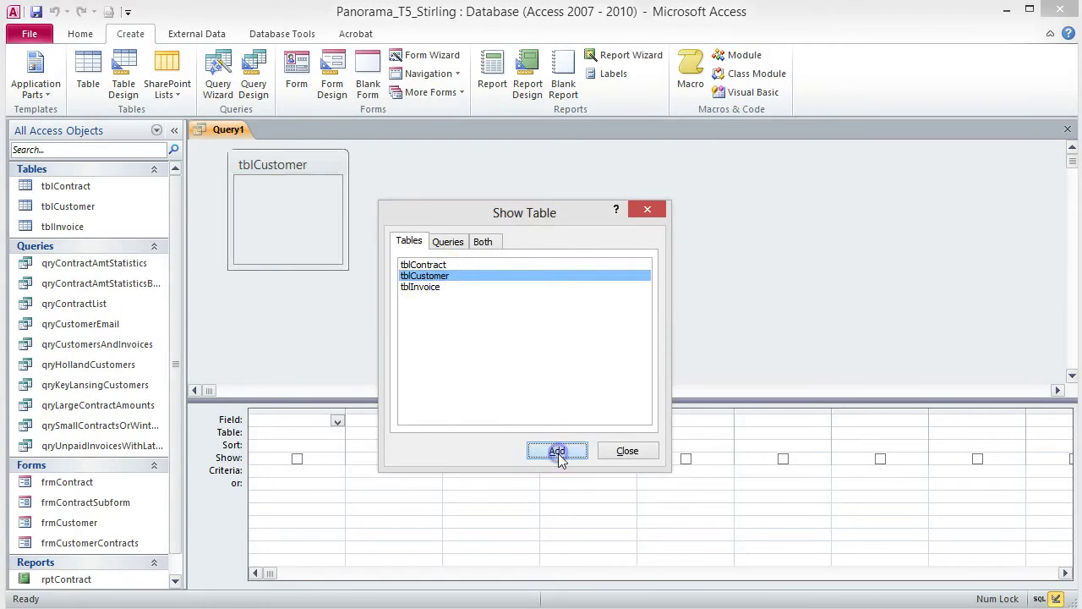
pyautogui.click(627, 450)
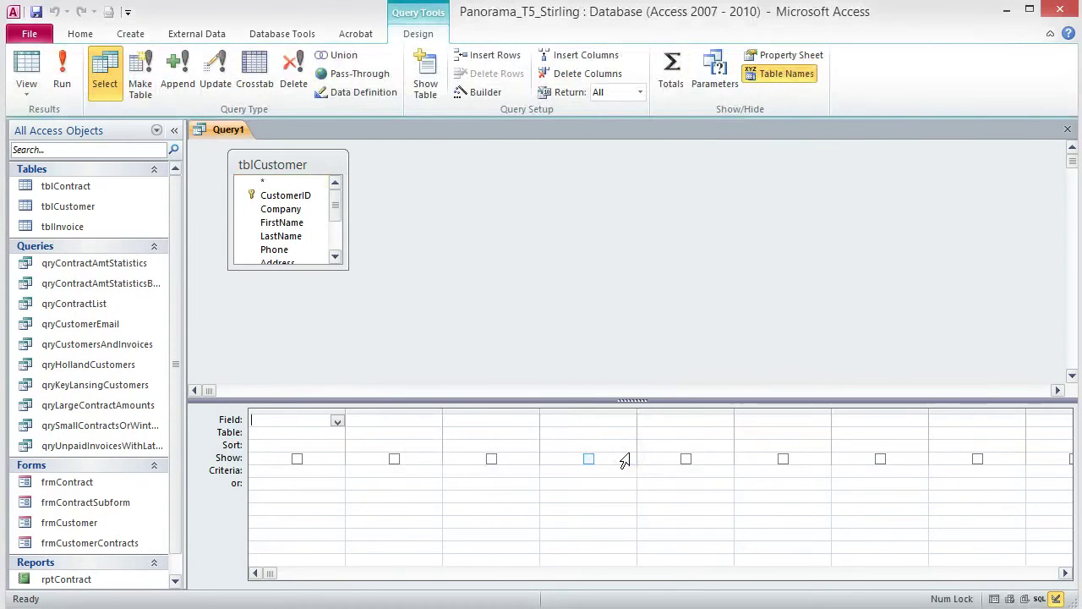
# Add all fields of tblCustomer to the query's design grid.
pyautogui.doubleClick(295, 170)
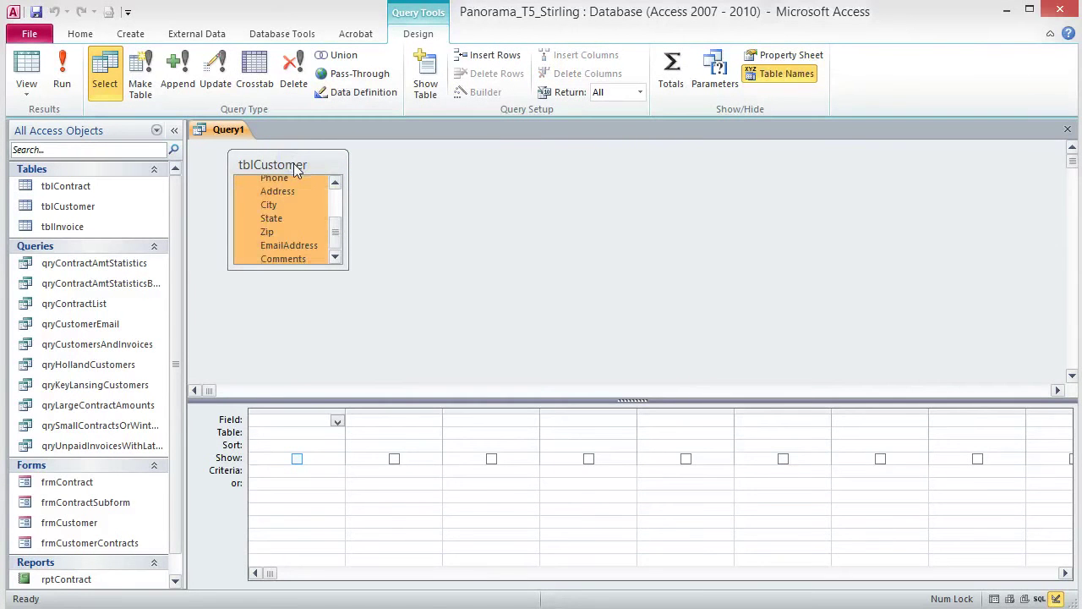
pyautogui.click(284, 193)
pyautogui.moveTo(283, 194); pyautogui.dragTo(306, 420)
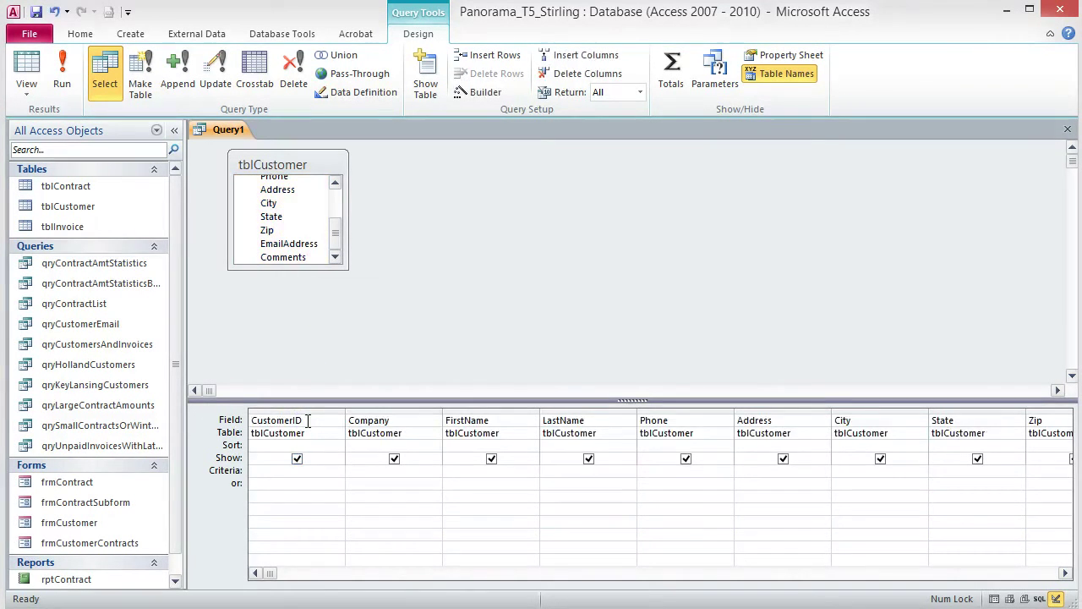
# Set the Phone field's criterion to Like "616*".
pyautogui.click(653, 470)
pyautogui.write('L')
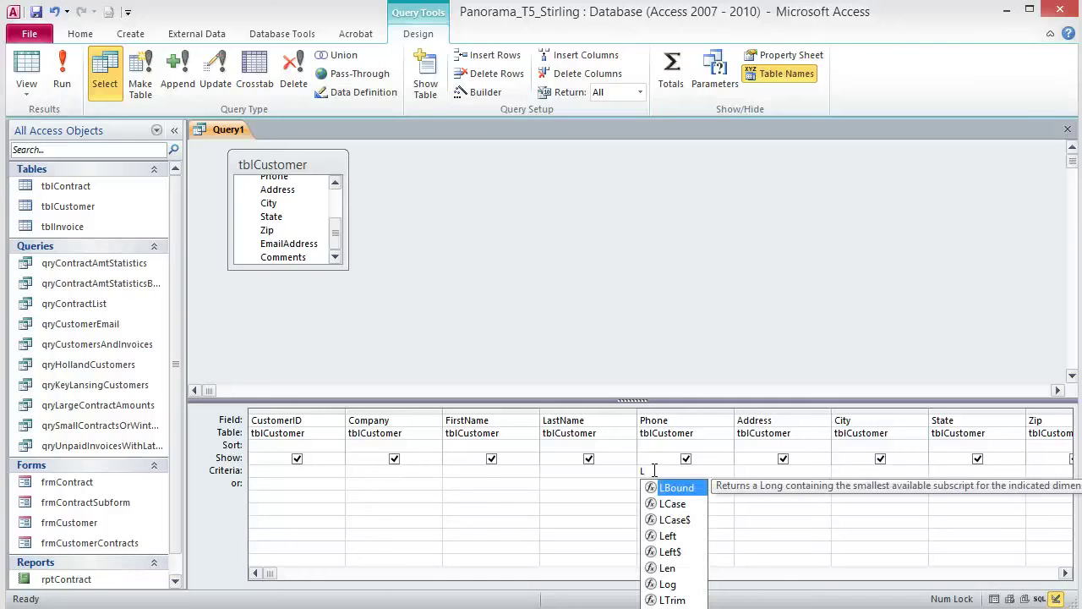
pyautogui.write('ike')
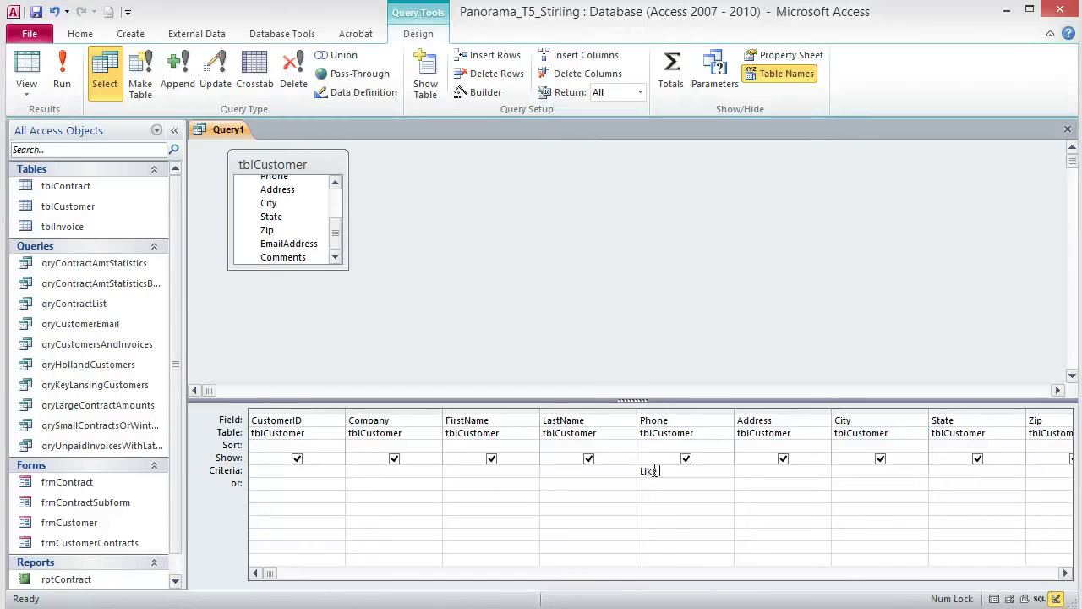
pyautogui.write('"616*')
# Save the query as qry616AreaCode and run it.
pyautogui.click(36, 15)
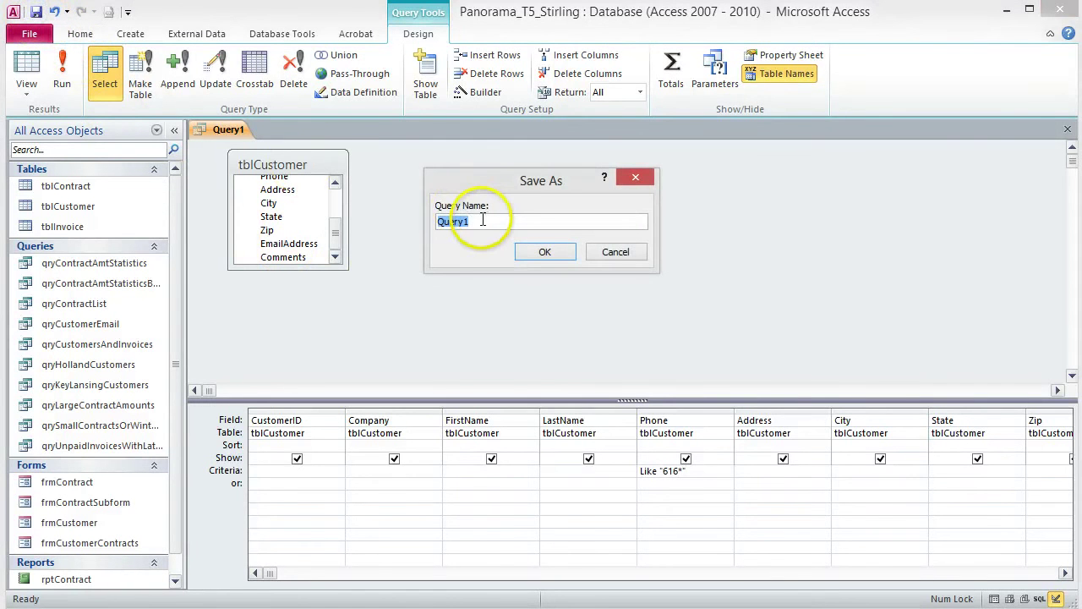
pyautogui.write('qry616AreaCode')
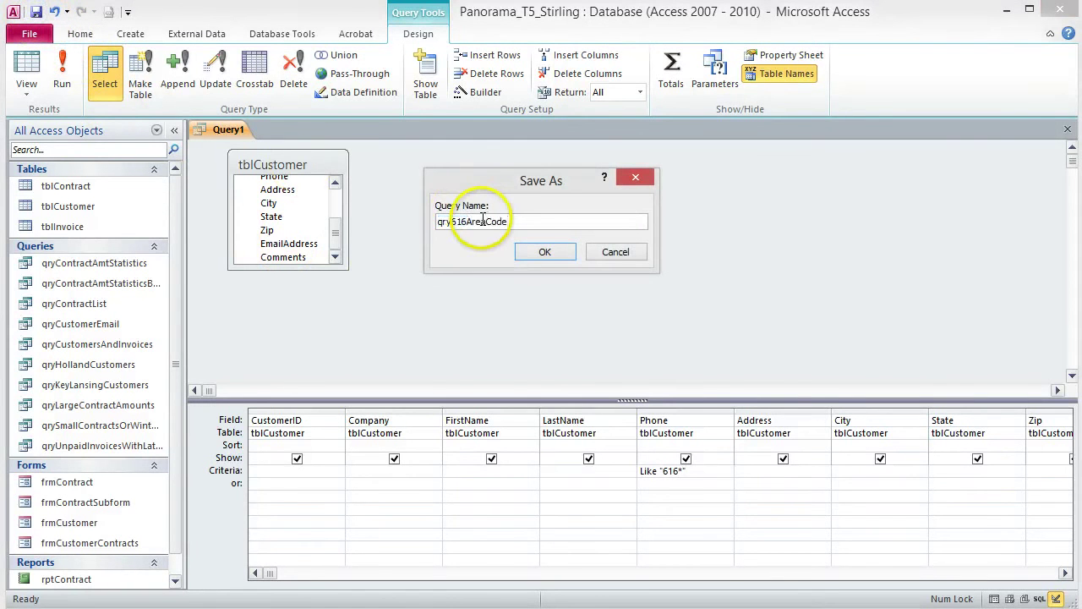
pyautogui.click(551, 255)
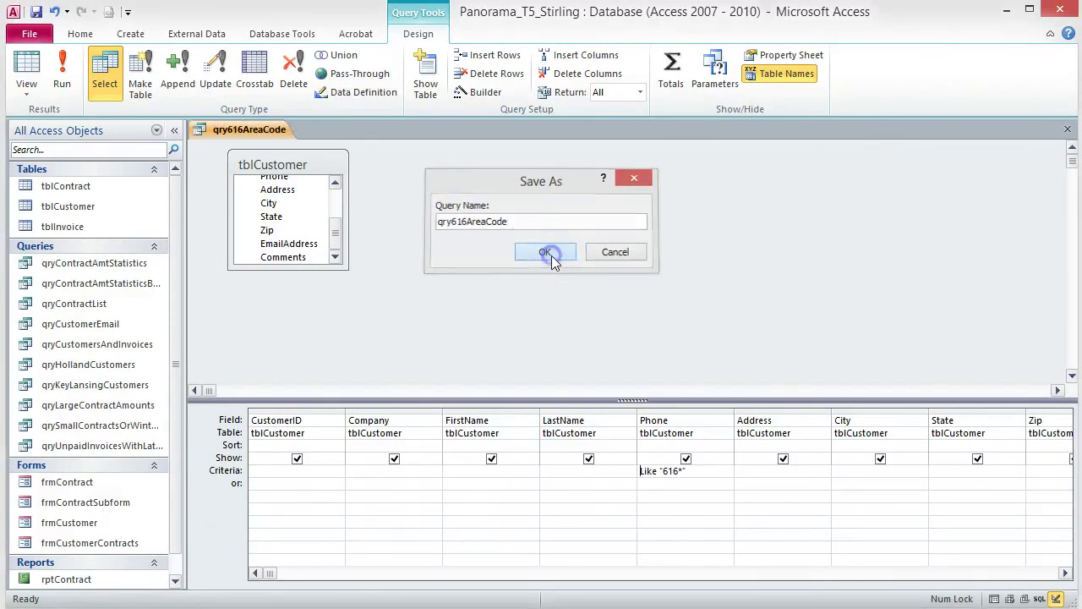
pyautogui.click(62, 75)
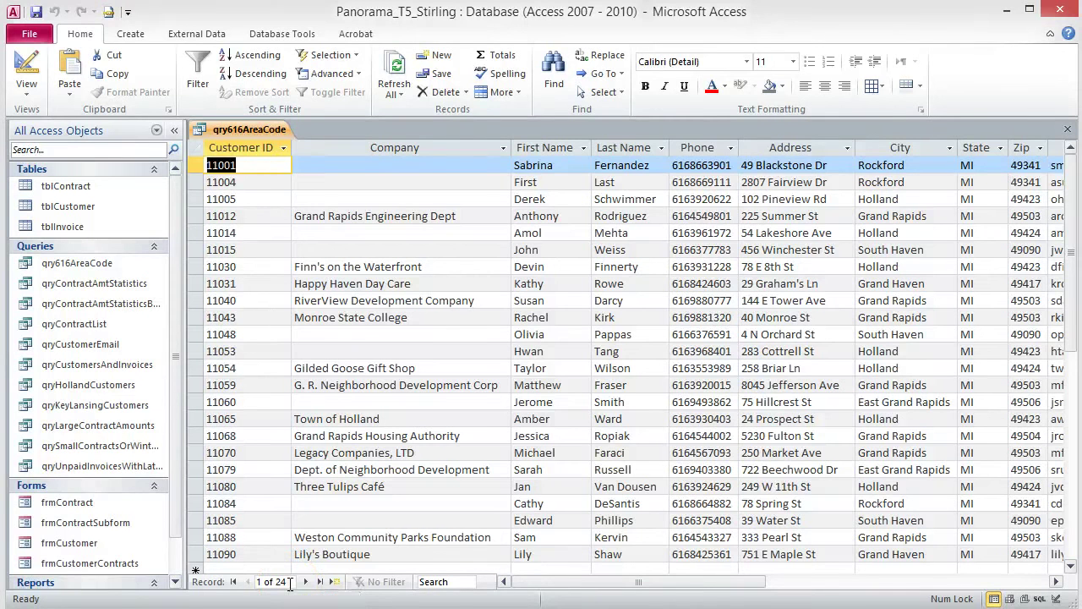
# Replace the placeholder First Name and Last Name in the second record with the student's own name, and save and close the query.
pyautogui.click(546, 183)
pyautogui.press('BackSpace')
pyautogui.press('BackSpace')
pyautogui.press('BackSpace')
pyautogui.press('BackSpace')
pyautogui.press('BackSpace')
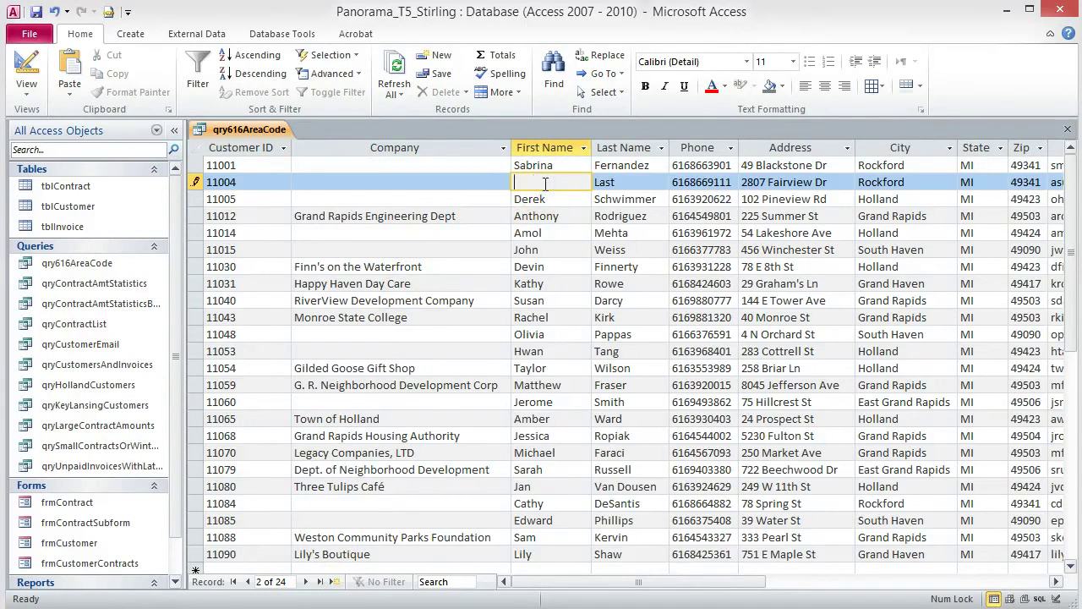
pyautogui.write('Anna')
pyautogui.press('Tab')
pyautogui.write('St')
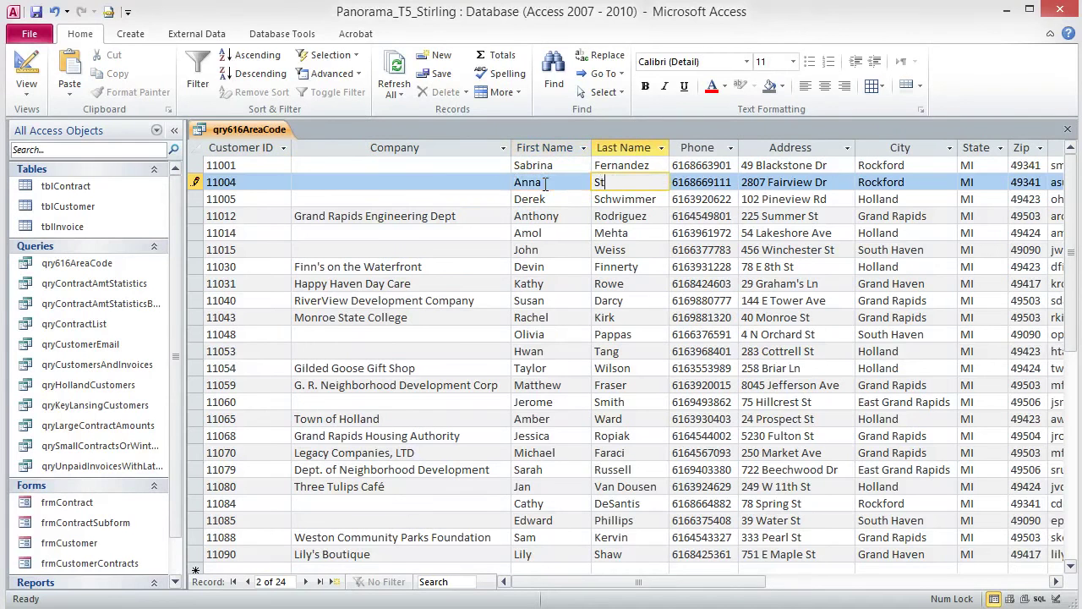
pyautogui.write('irling')
pyautogui.press('Tab')
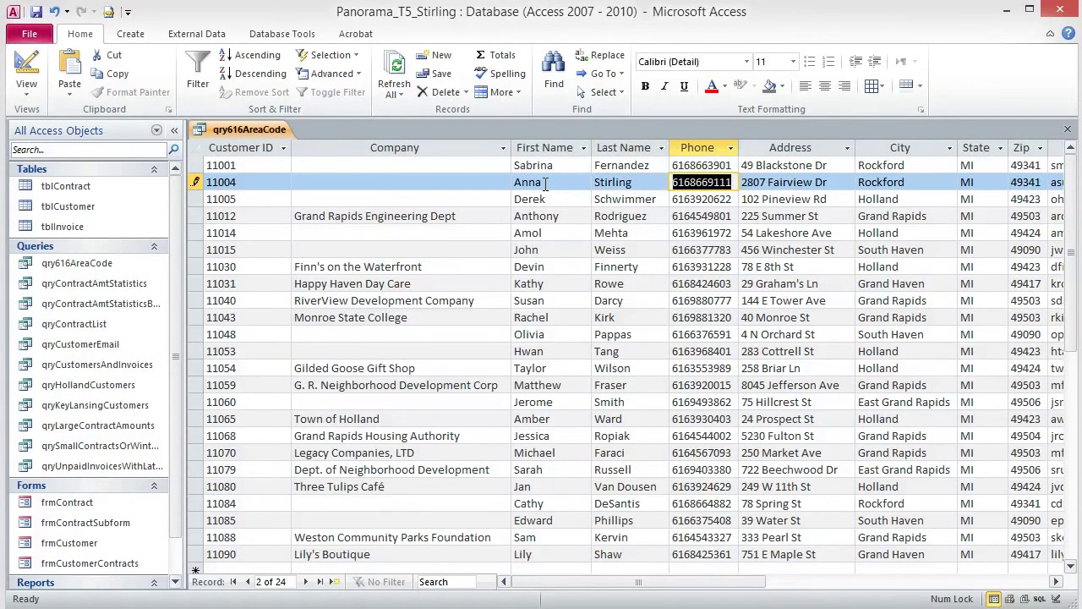
pyautogui.click(37, 12)
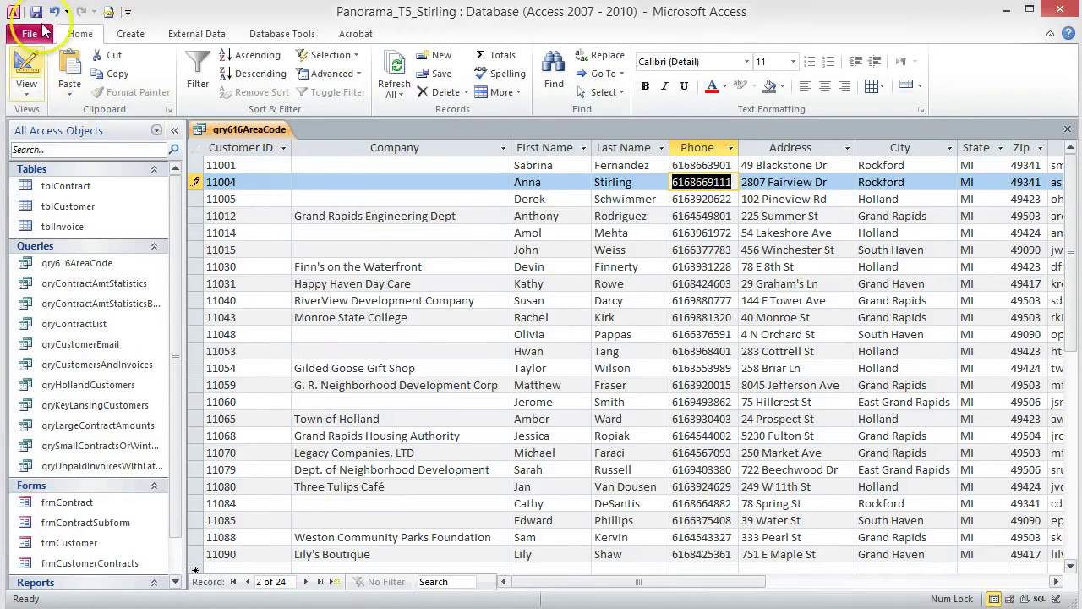
pyautogui.click(1067, 133)
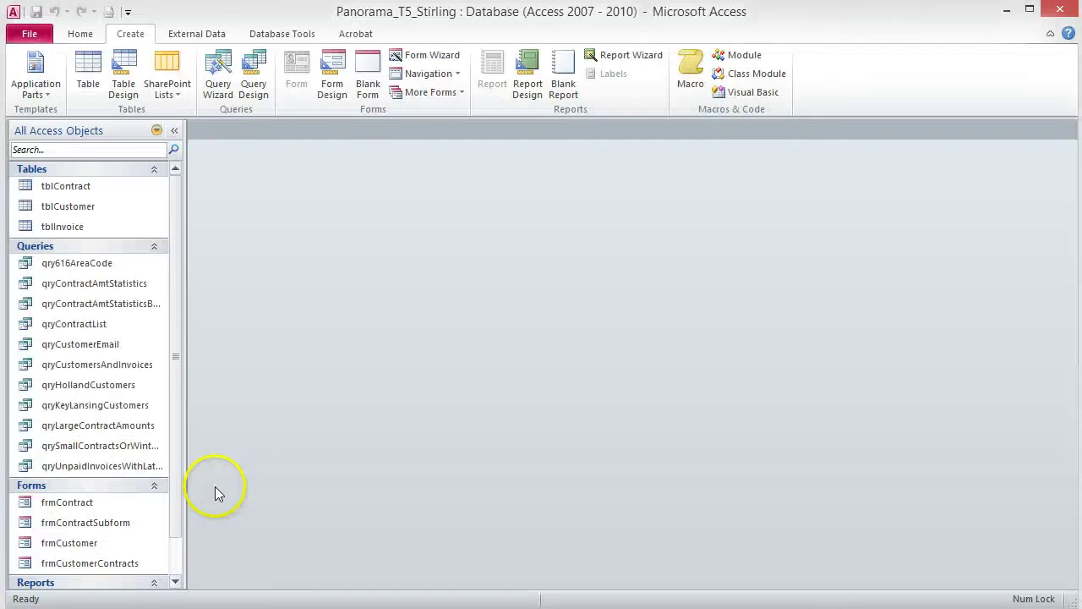
# Copy the qry616AreaCode query and paste it as a new query named qryHollandRockfordSaugatackCustomers.
pyautogui.rightClick(95, 267)
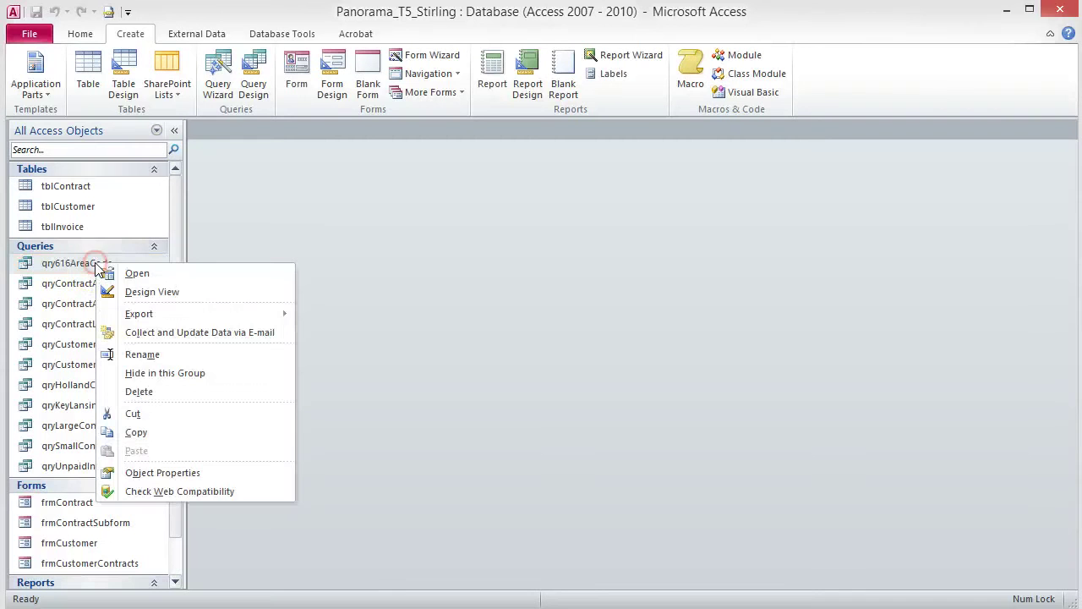
pyautogui.click(137, 435)
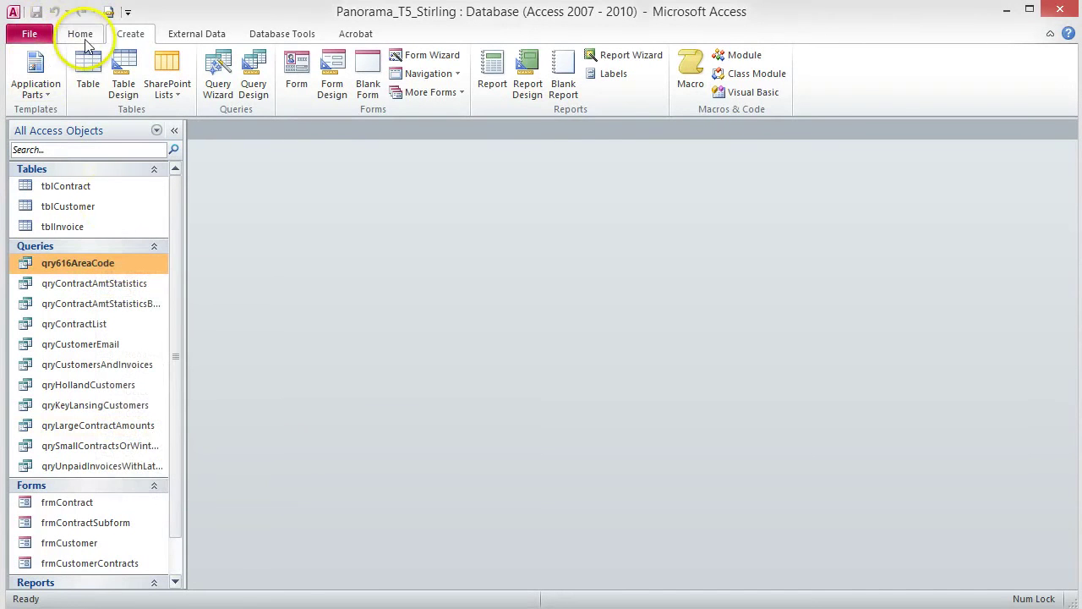
pyautogui.click(79, 34)
pyautogui.click(70, 73)
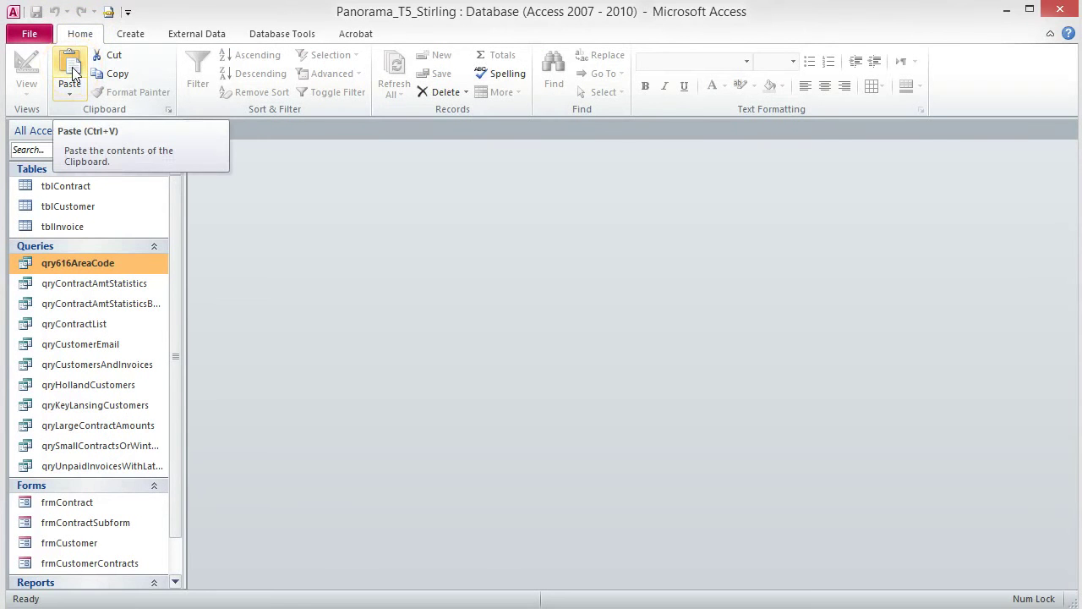
pyautogui.click(72, 73)
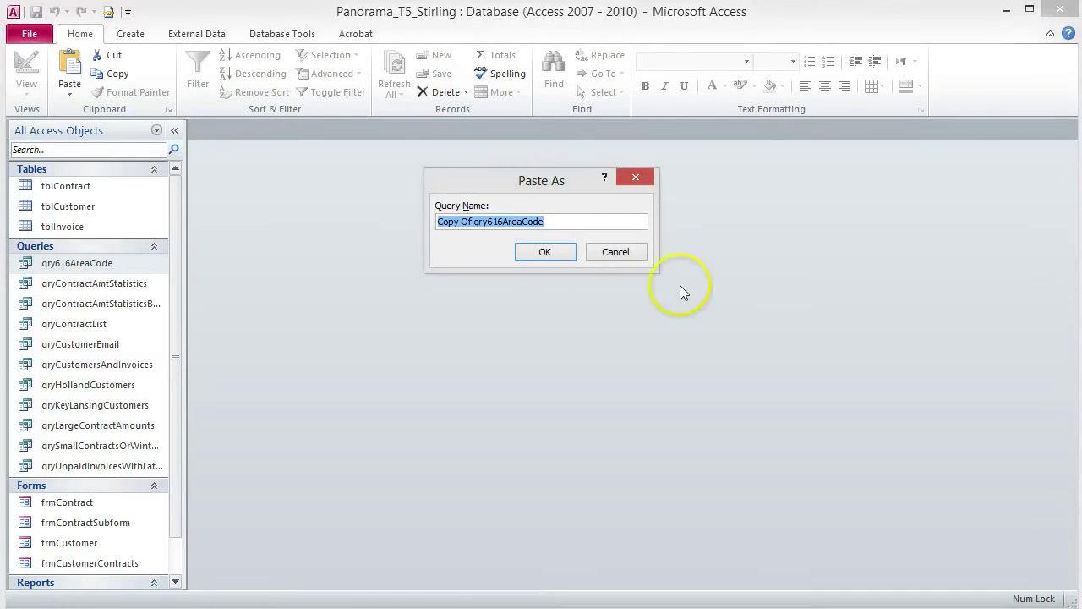
pyautogui.click(556, 220)
pyautogui.moveTo(556, 221); pyautogui.dragTo(406, 221)
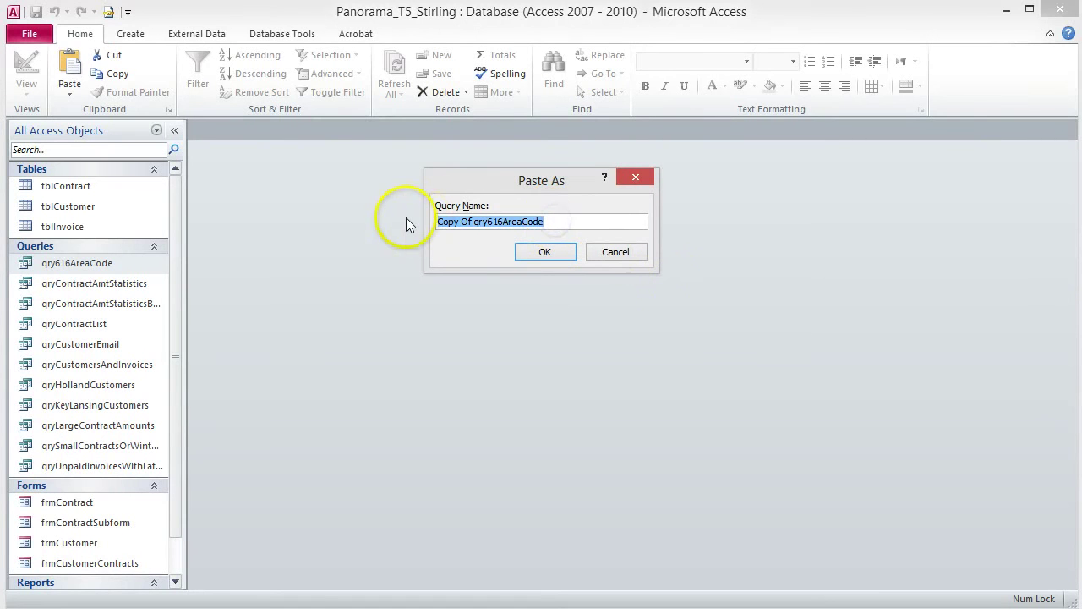
pyautogui.write('qryHollandRockfordSaugatackCustomers')
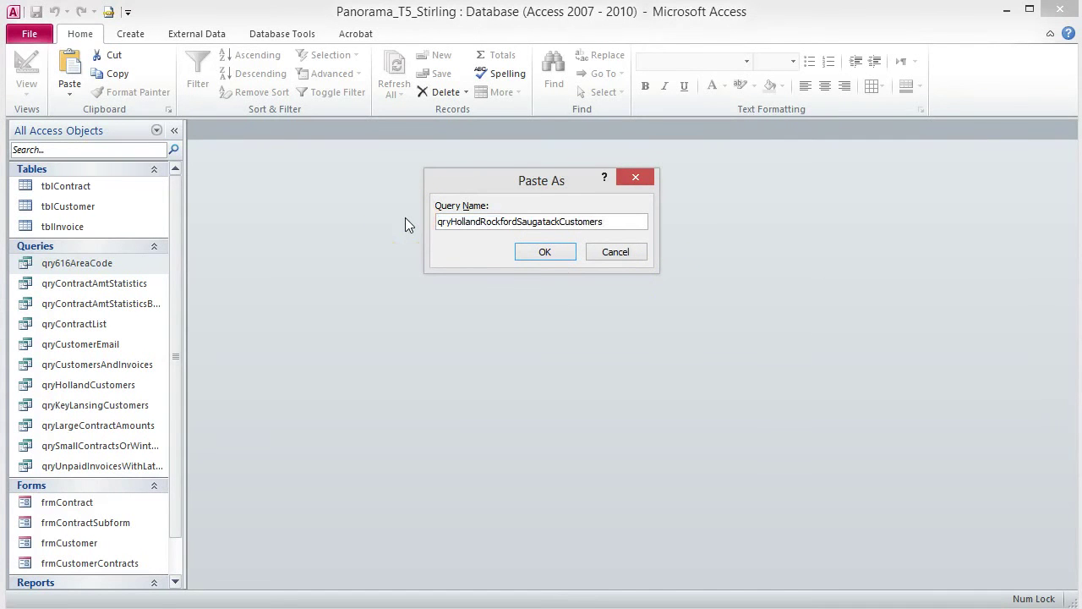
pyautogui.click(564, 254)
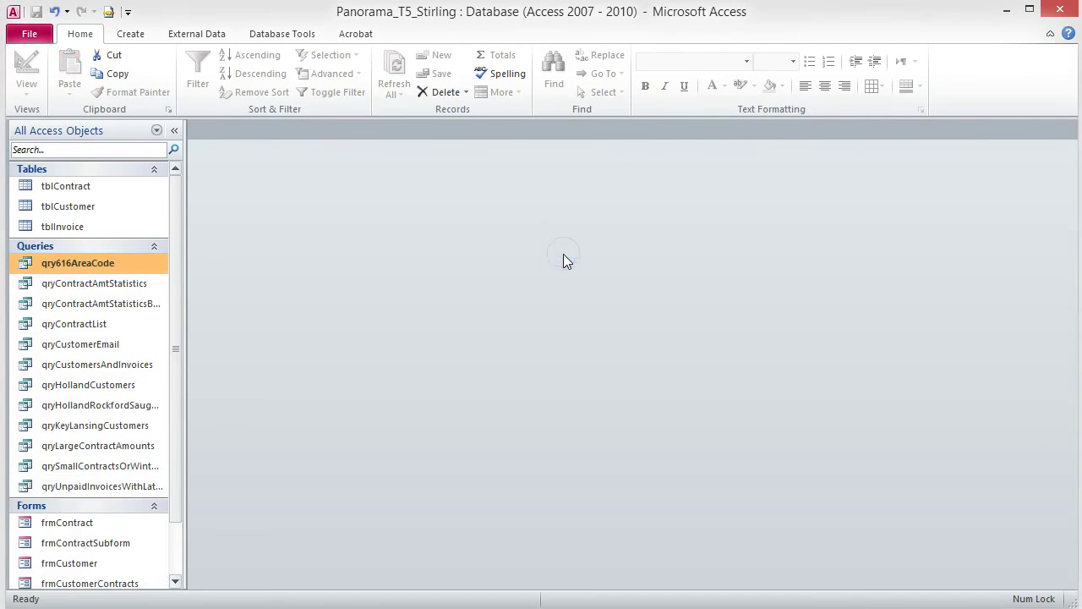
# Open the design of qryHollandRockfordSaugatackCustomers and clear the Phone field's criterion.
pyautogui.doubleClick(104, 405)
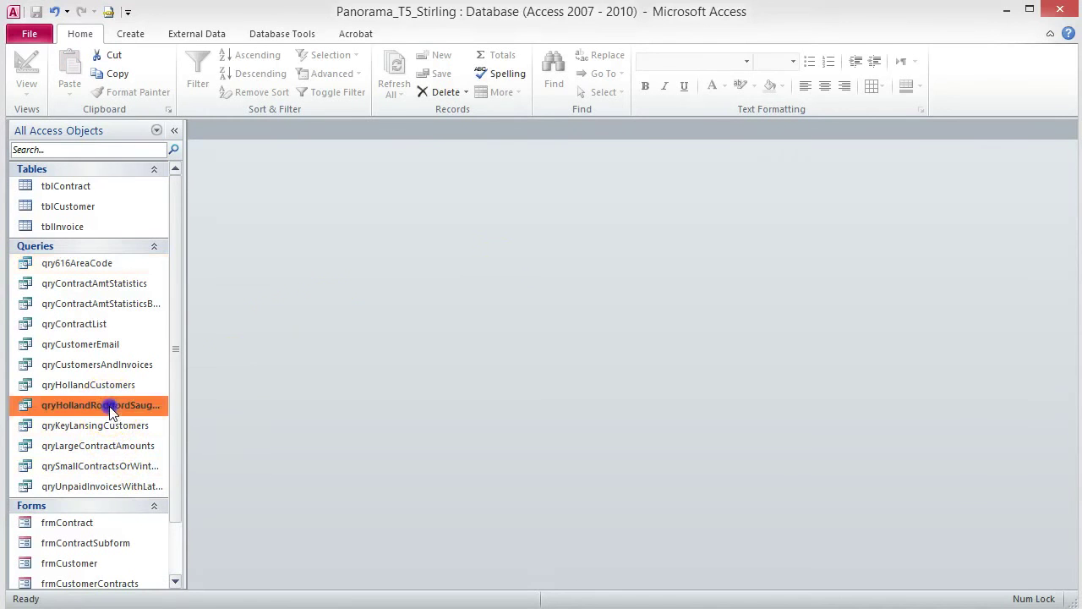
pyautogui.click(28, 71)
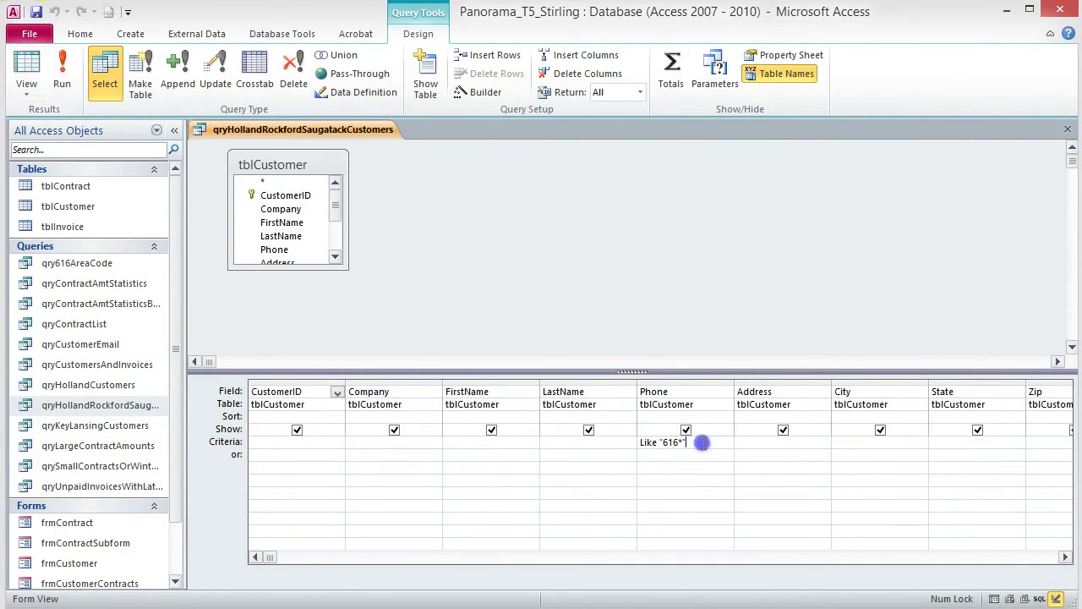
pyautogui.moveTo(702, 442); pyautogui.dragTo(630, 442)
pyautogui.press('Delete')
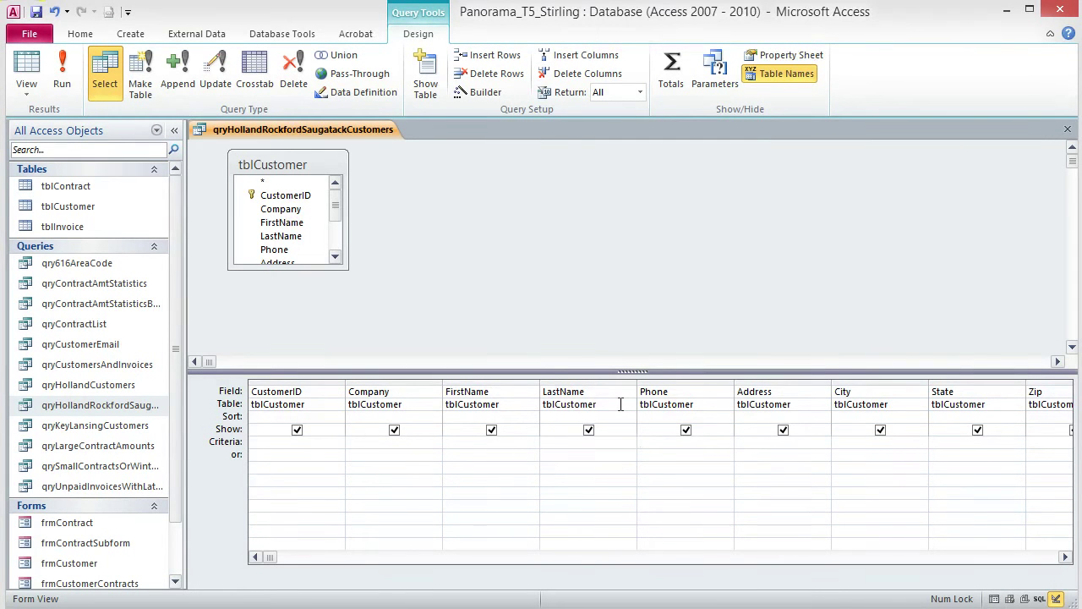
# Set the City field's criterion to In ("Holland","Rockford","Saugatuck") and run the query.
pyautogui.rightClick(852, 440)
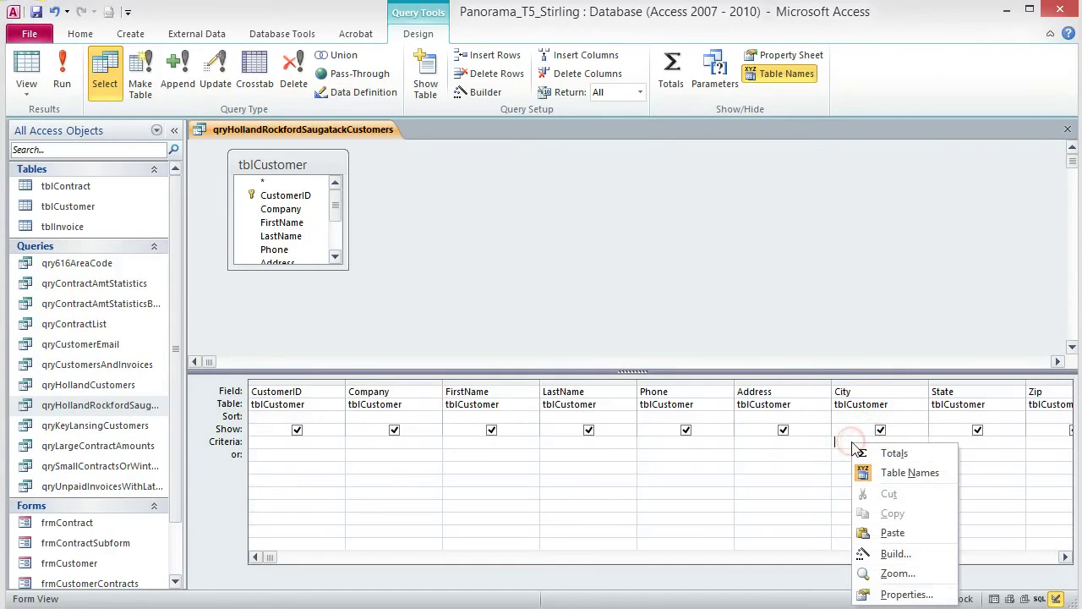
pyautogui.click(892, 574)
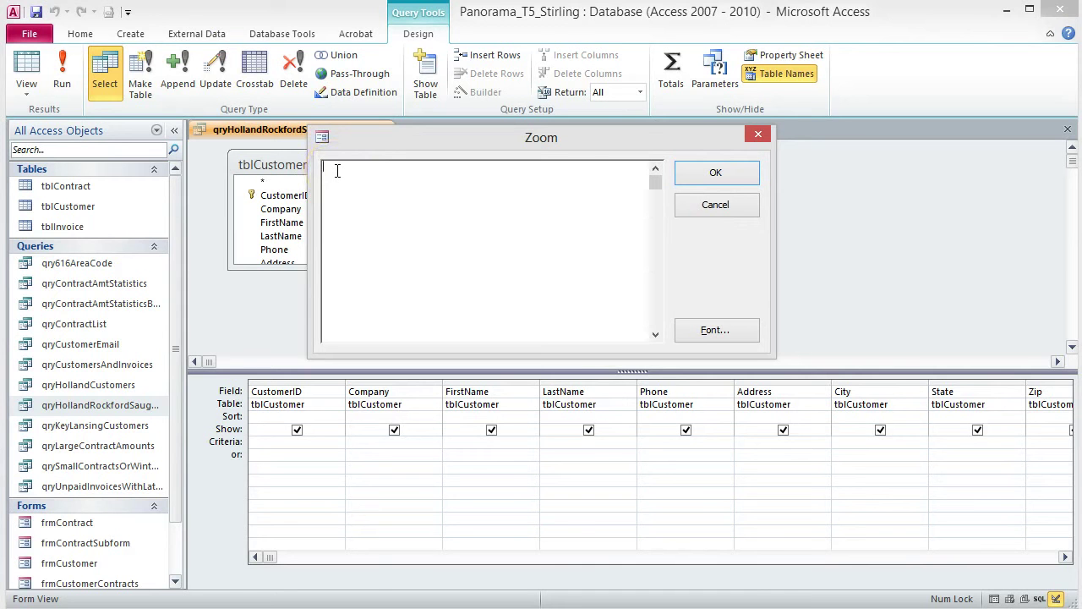
pyautogui.hotkey('ctrl', 'v')
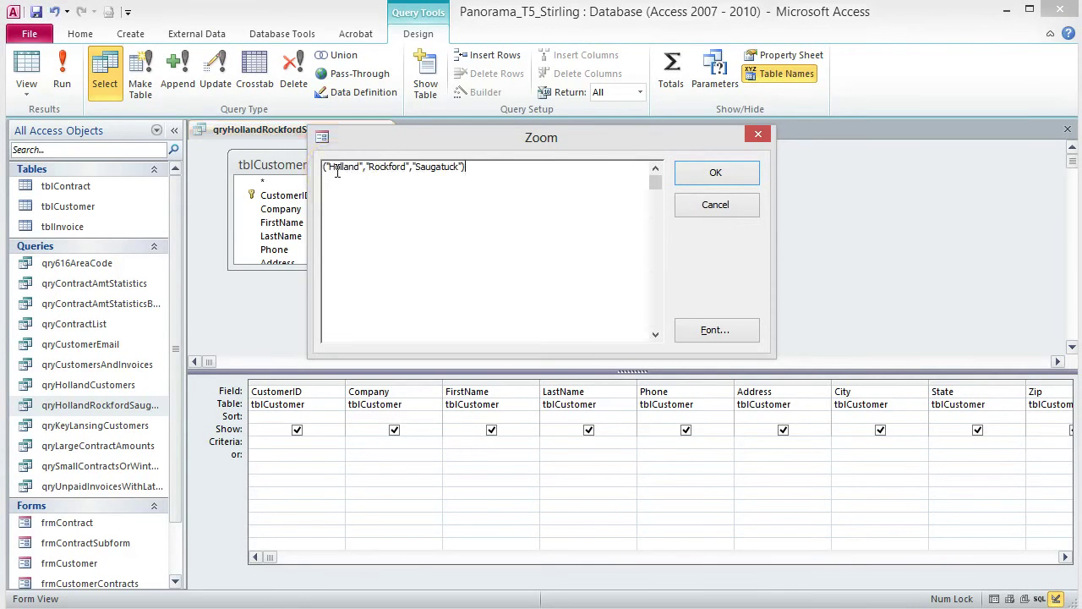
pyautogui.click(325, 167)
pyautogui.write('In')
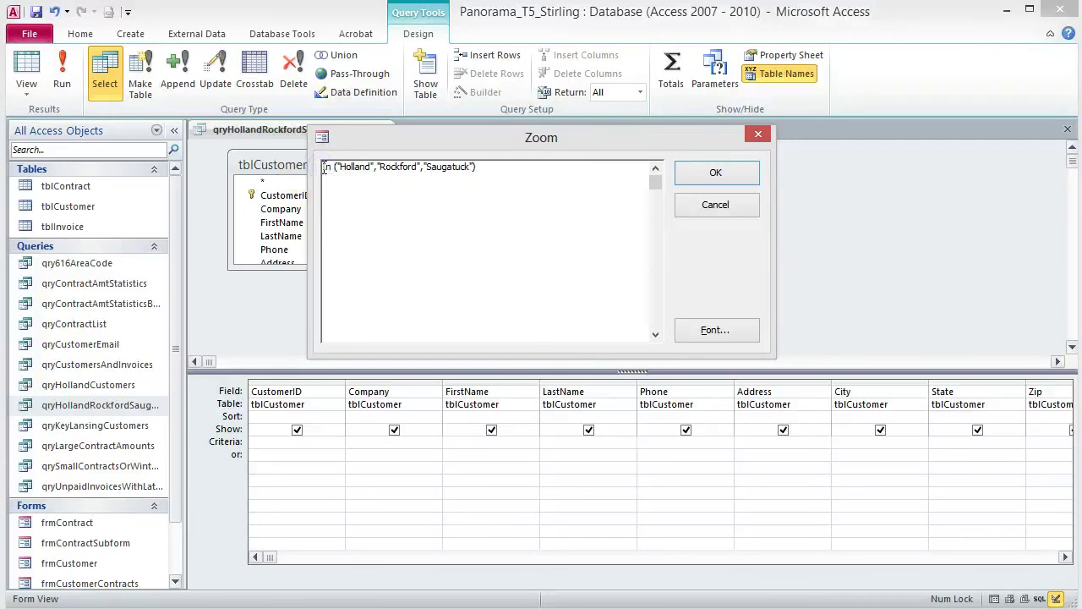
pyautogui.click(520, 166)
pyautogui.click(743, 172)
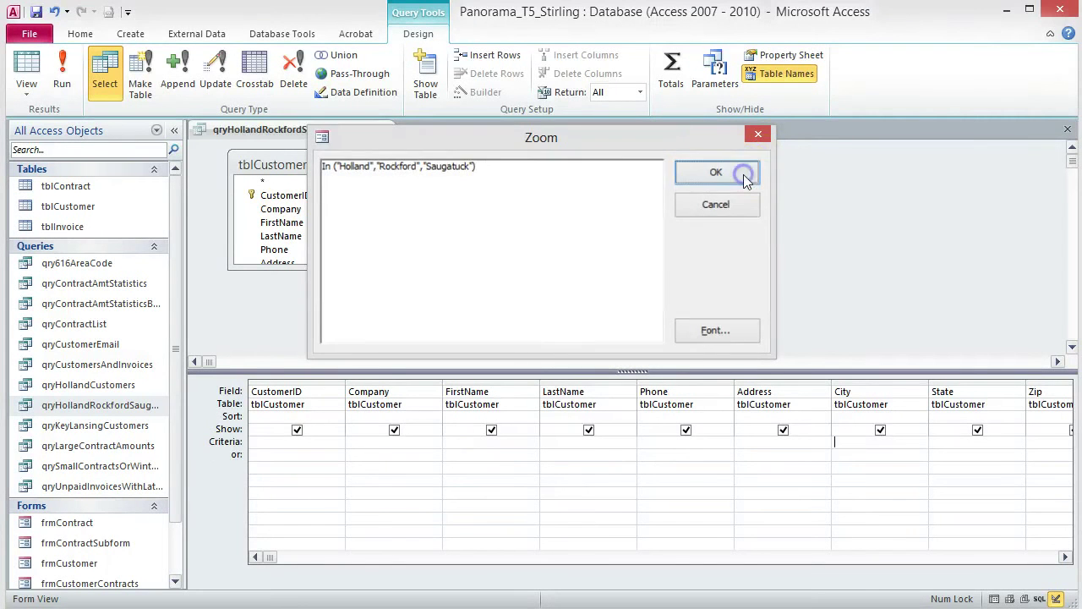
pyautogui.click(61, 69)
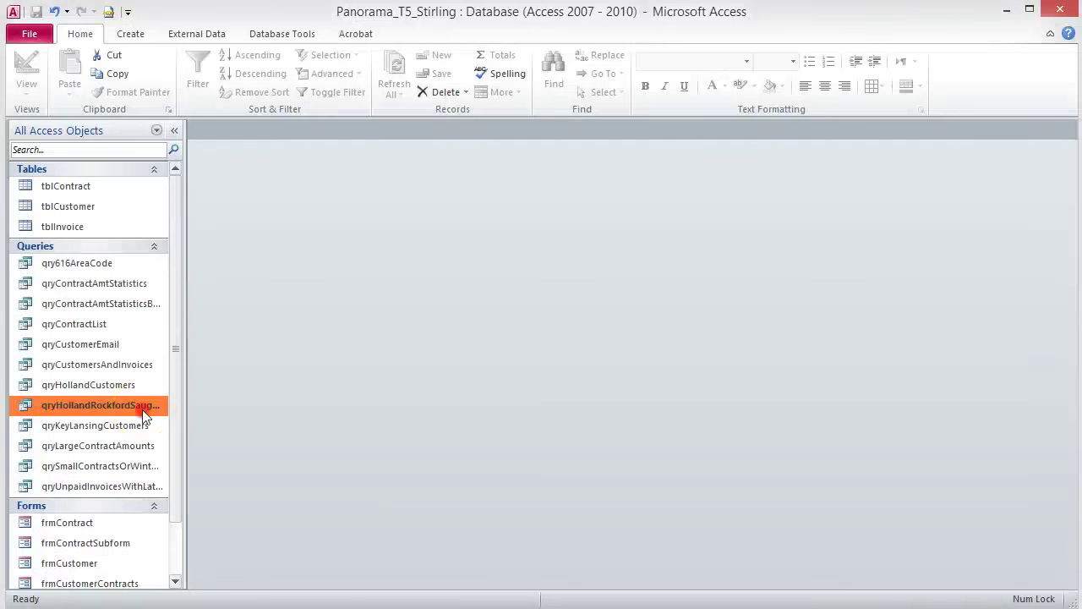
# Copy qryHollandRockfordSaugatackCustomers and paste it as a new query named qryNonHollandRockfordSaugatackCustomers.
pyautogui.rightClick(142, 407)
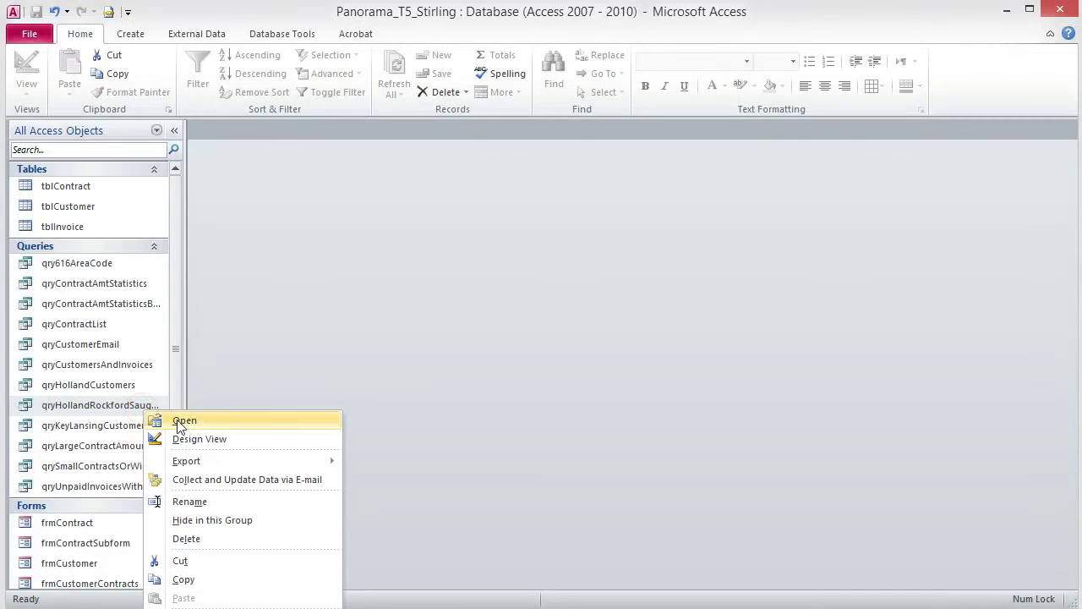
pyautogui.click(181, 581)
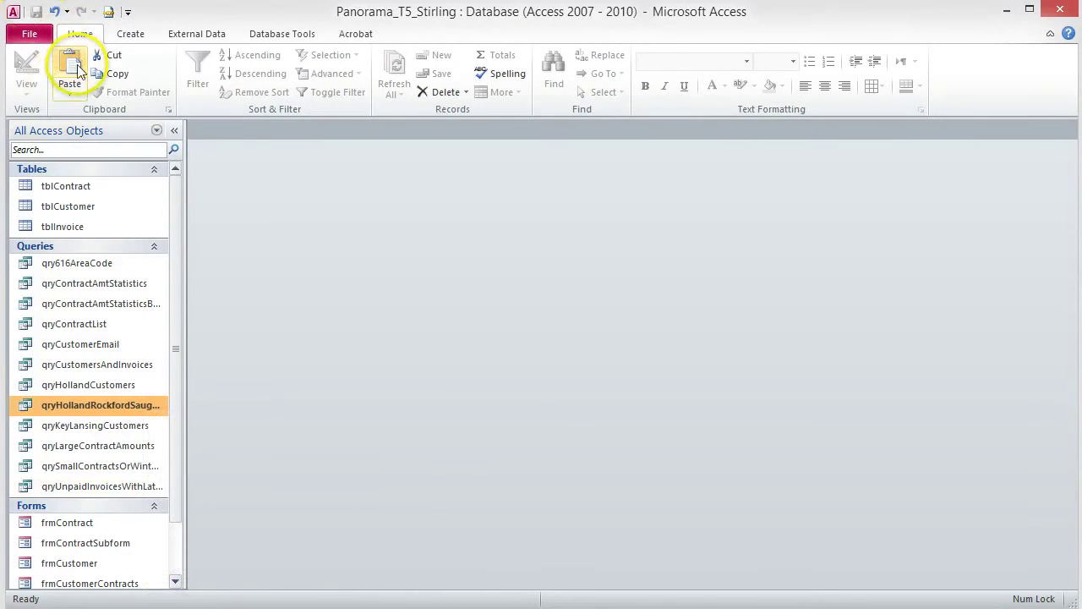
pyautogui.click(74, 68)
pyautogui.click(478, 222)
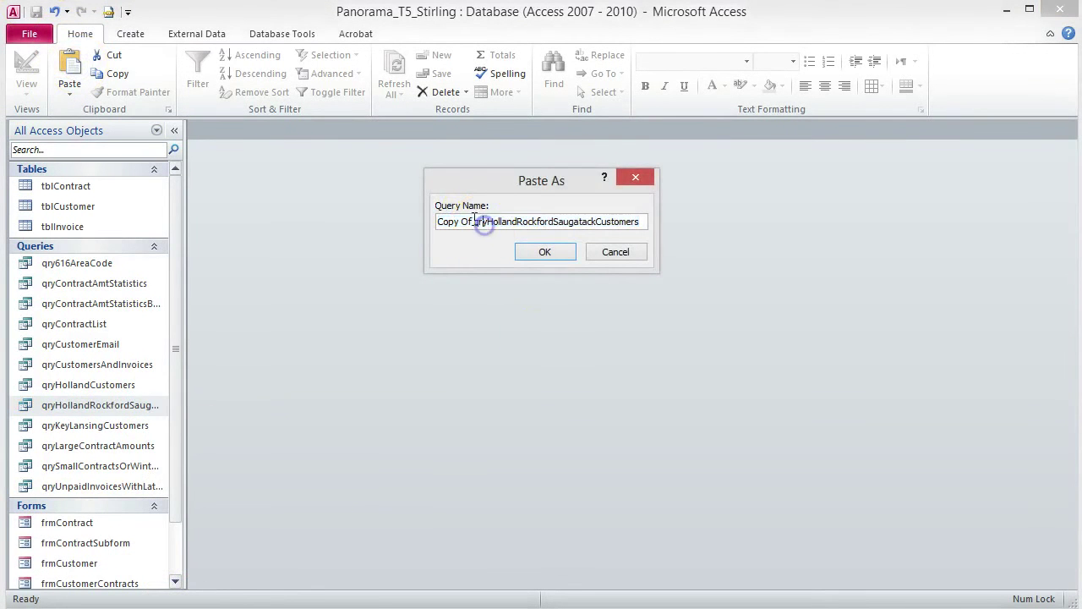
pyautogui.moveTo(478, 222); pyautogui.dragTo(374, 209)
pyautogui.press('Delete')
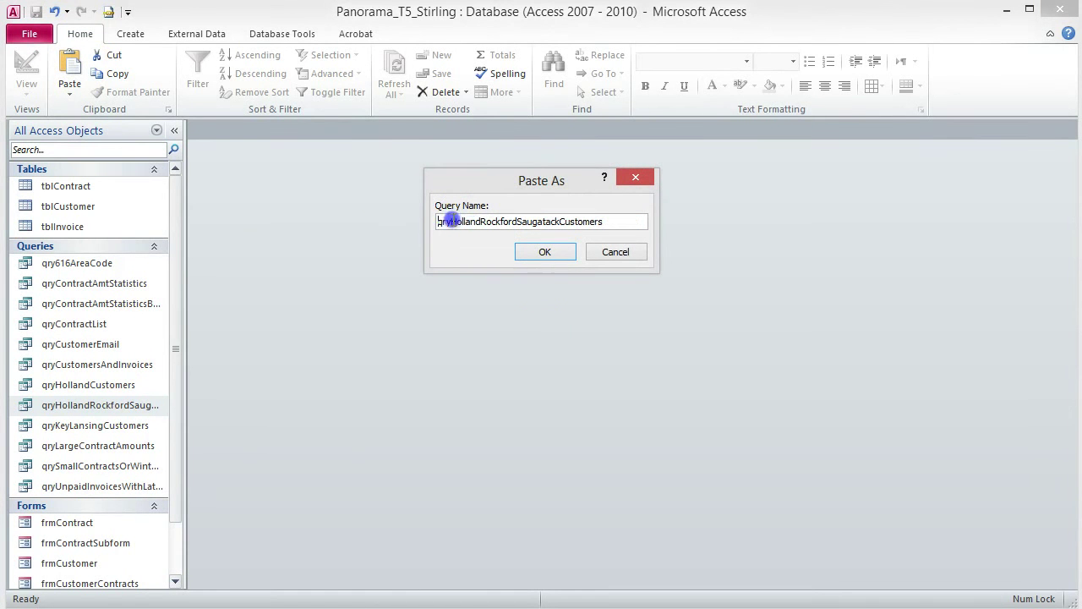
pyautogui.click(453, 221)
pyautogui.write('Non')
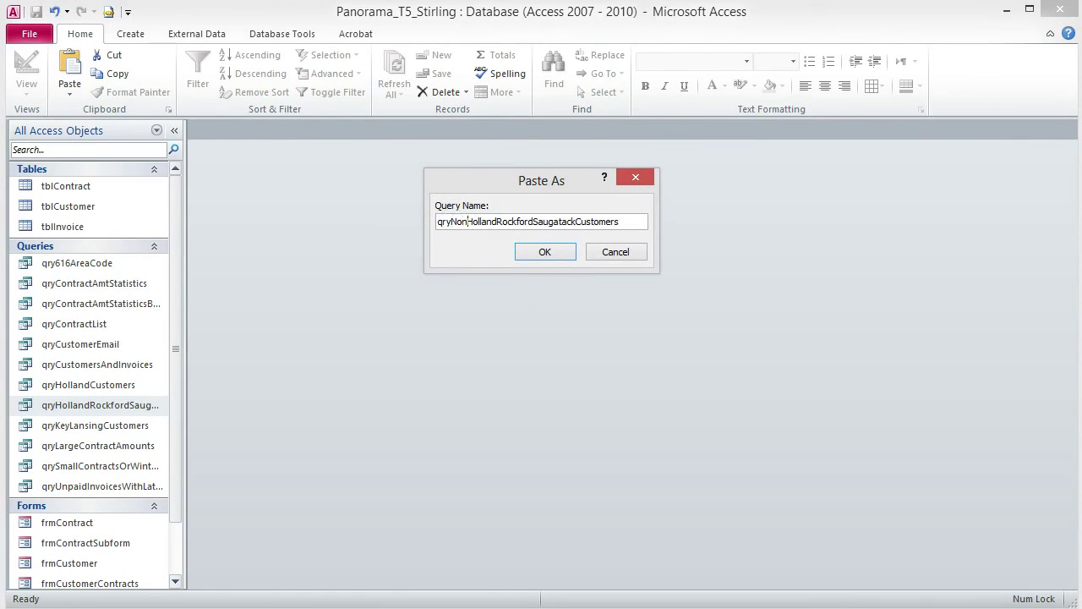
pyautogui.click(542, 252)
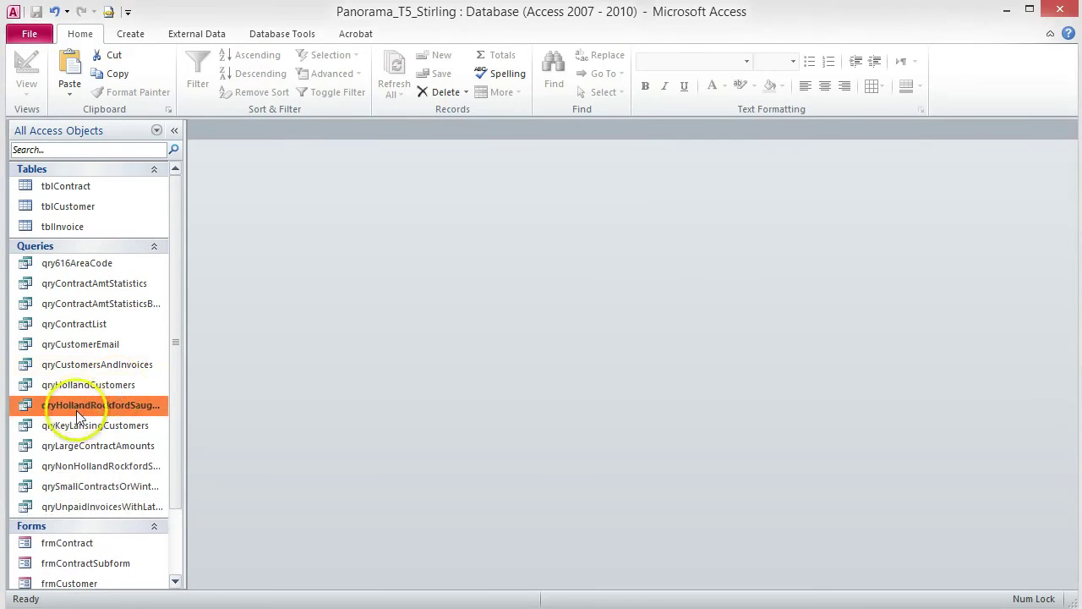
# In the design of qryNonHollandRockfordSaugatackCustomers, set the City field's criterion to Not In ("Holland","Rockford","Saugatuck").
pyautogui.doubleClick(73, 466)
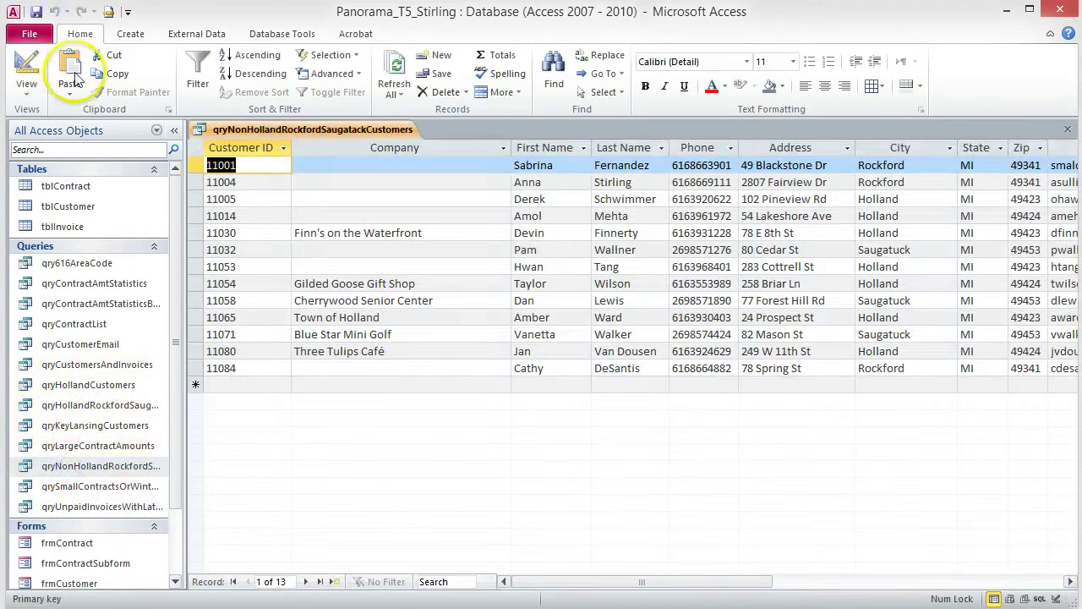
pyautogui.click(27, 66)
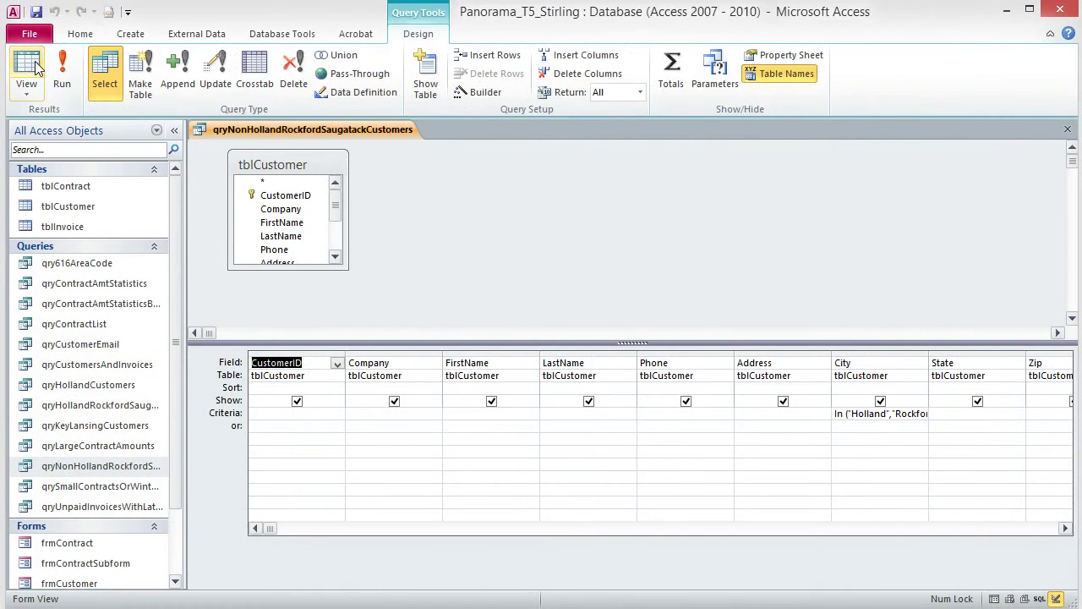
pyautogui.rightClick(857, 414)
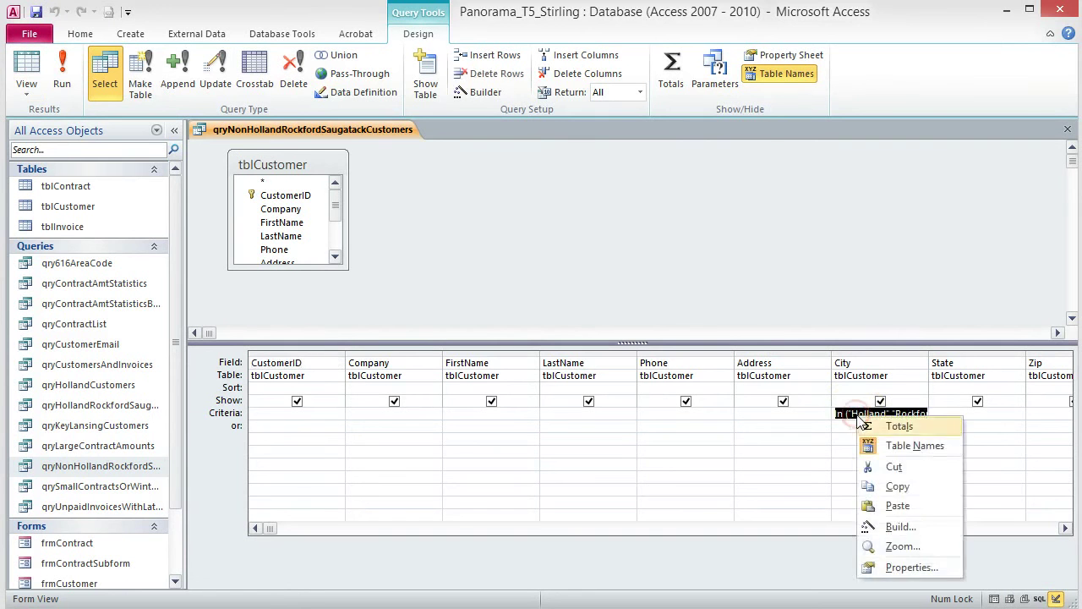
pyautogui.click(900, 547)
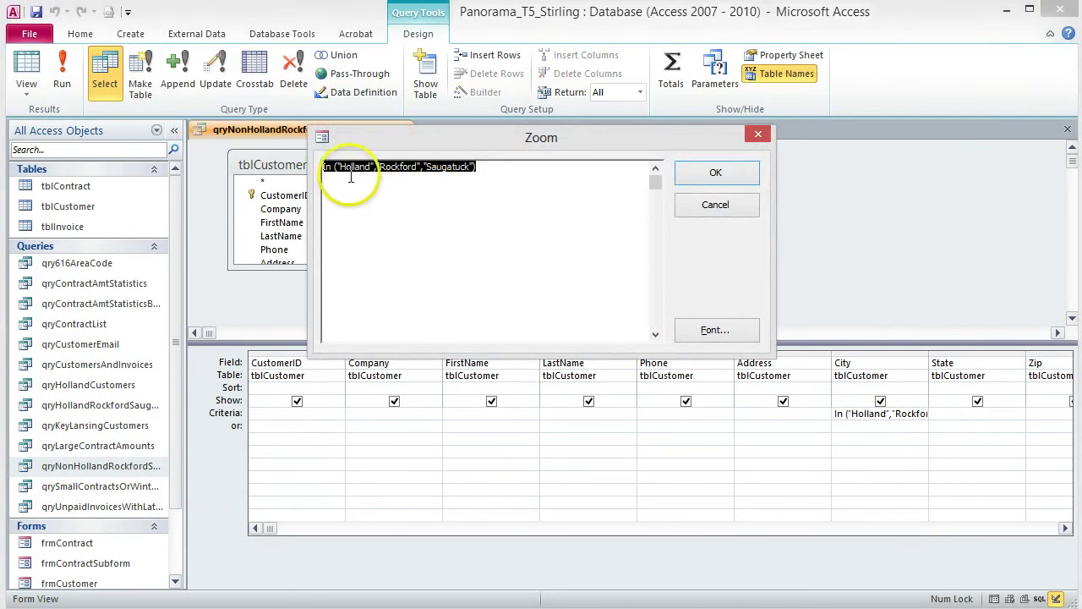
pyautogui.click(323, 166)
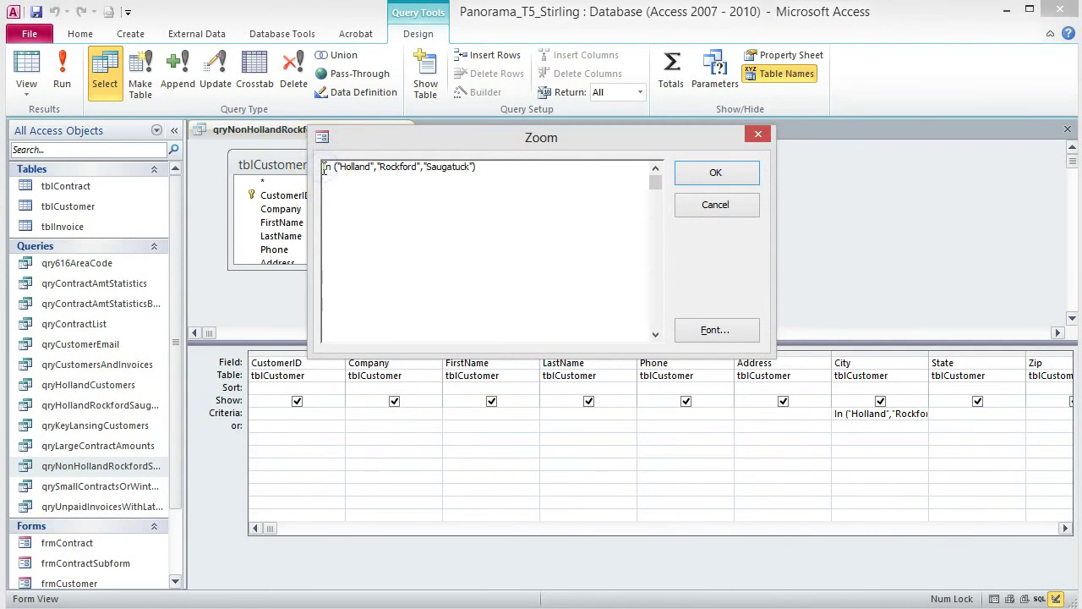
pyautogui.write('Not t')
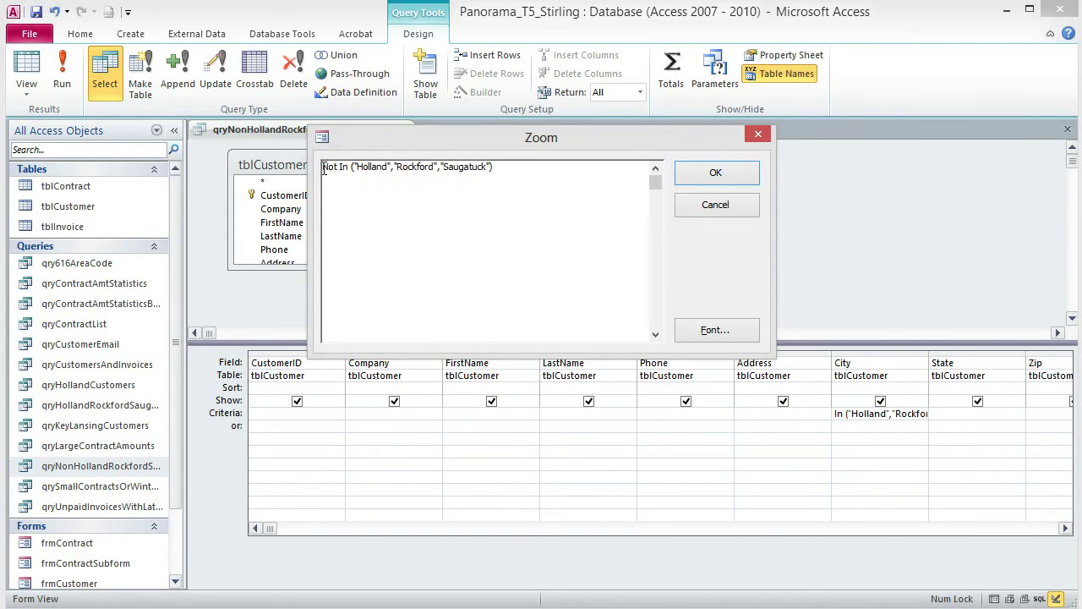
pyautogui.click(706, 173)
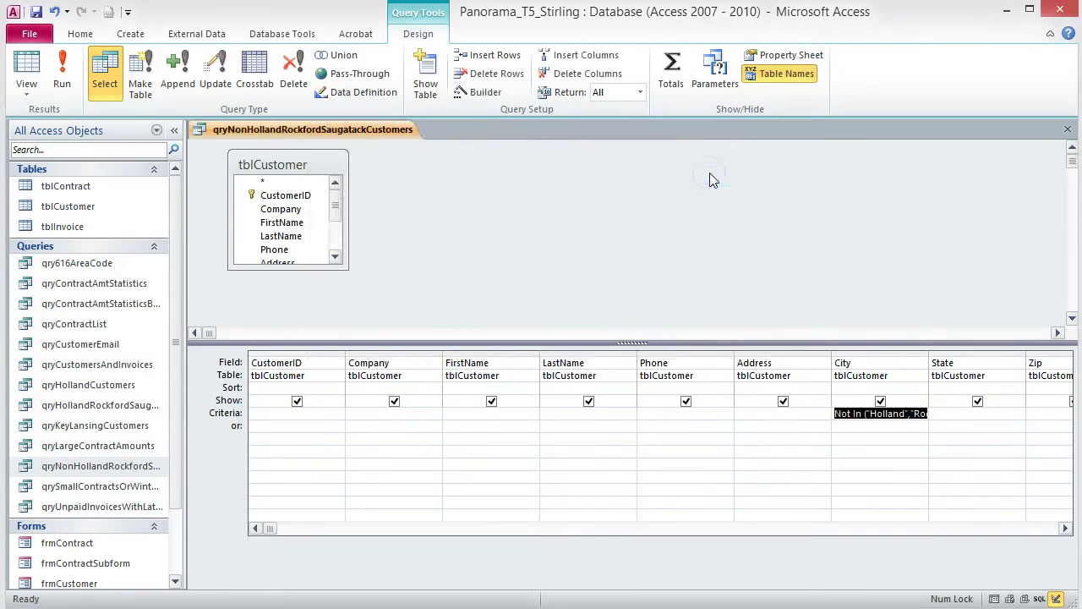
# Save qryNonHollandRockfordSaugatackCustomers and run it to view the customers outside the three cities.
pyautogui.click(37, 14)
pyautogui.click(62, 72)
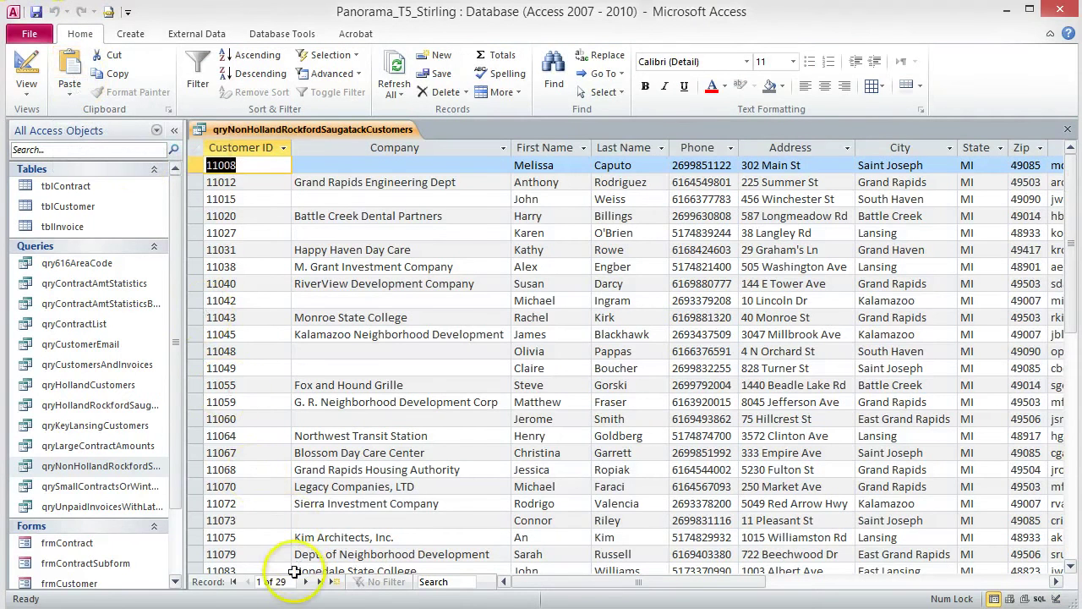
pyautogui.moveTo(544, 585); pyautogui.dragTo(598, 575)
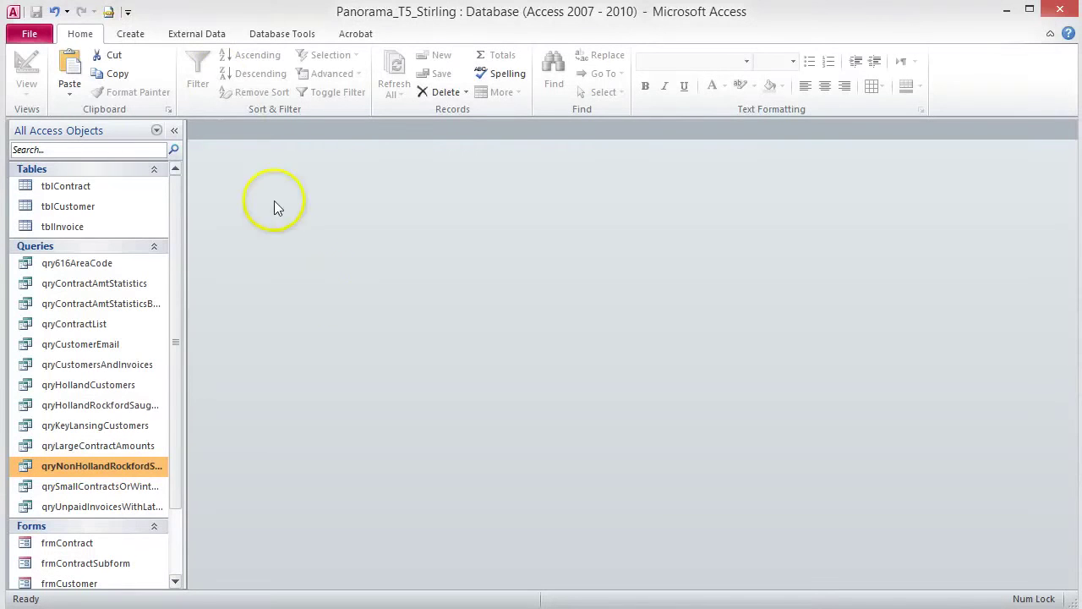
# Create a new query in Design view based on the tblCustomer table.
pyautogui.click(135, 33)
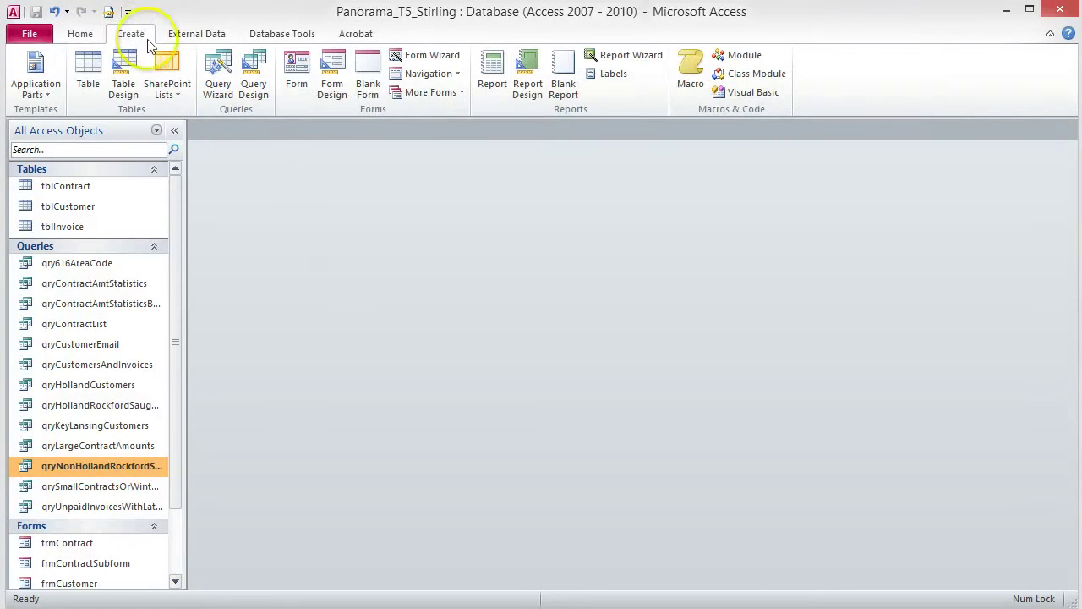
pyautogui.click(264, 94)
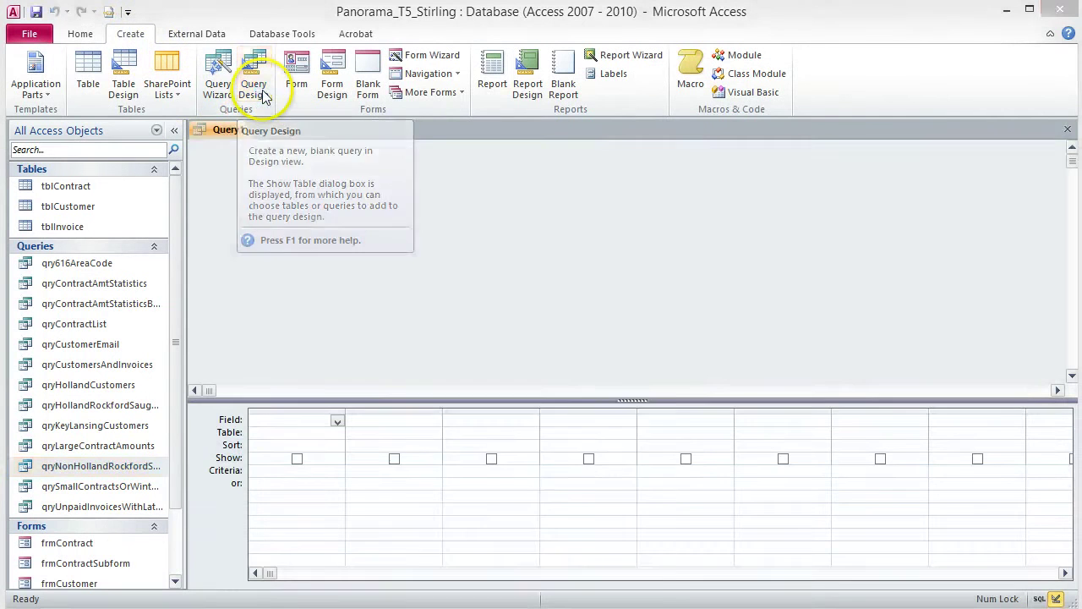
pyautogui.moveTo(500, 407); pyautogui.dragTo(483, 184)
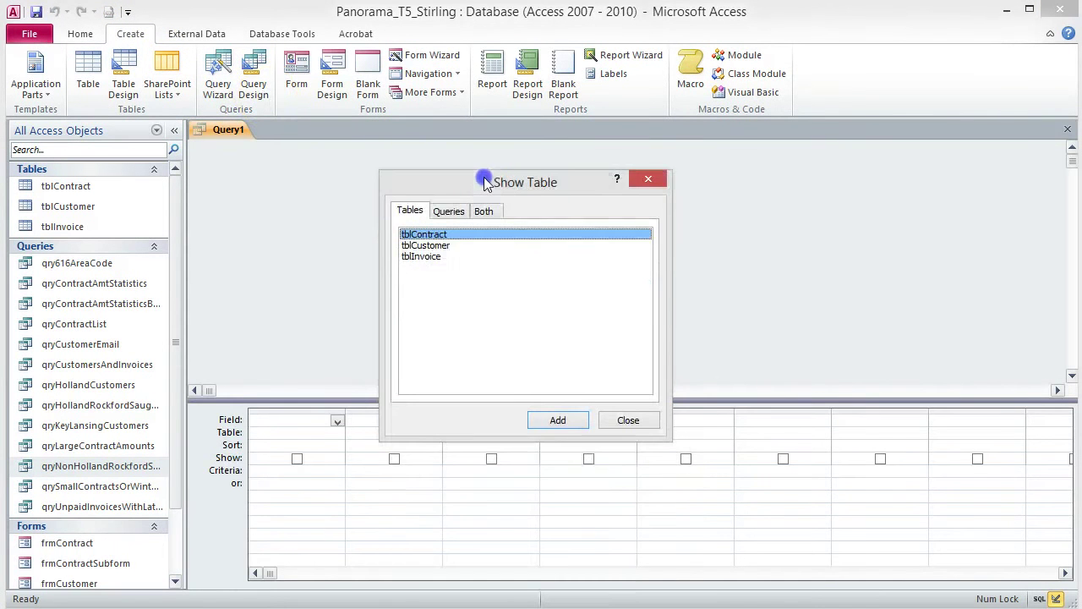
pyautogui.click(425, 247)
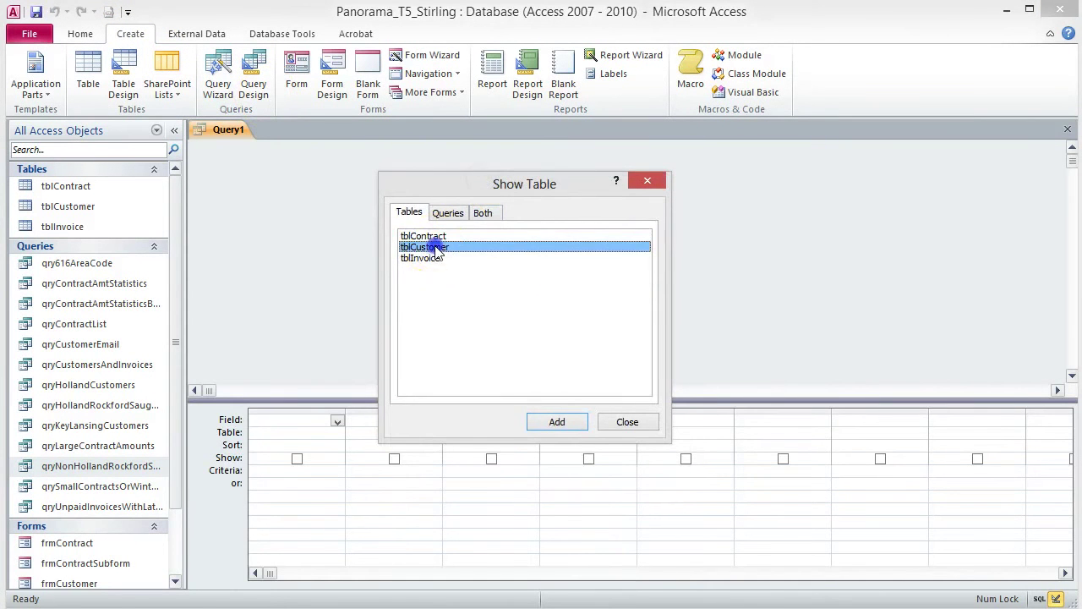
pyautogui.click(560, 422)
pyautogui.click(628, 422)
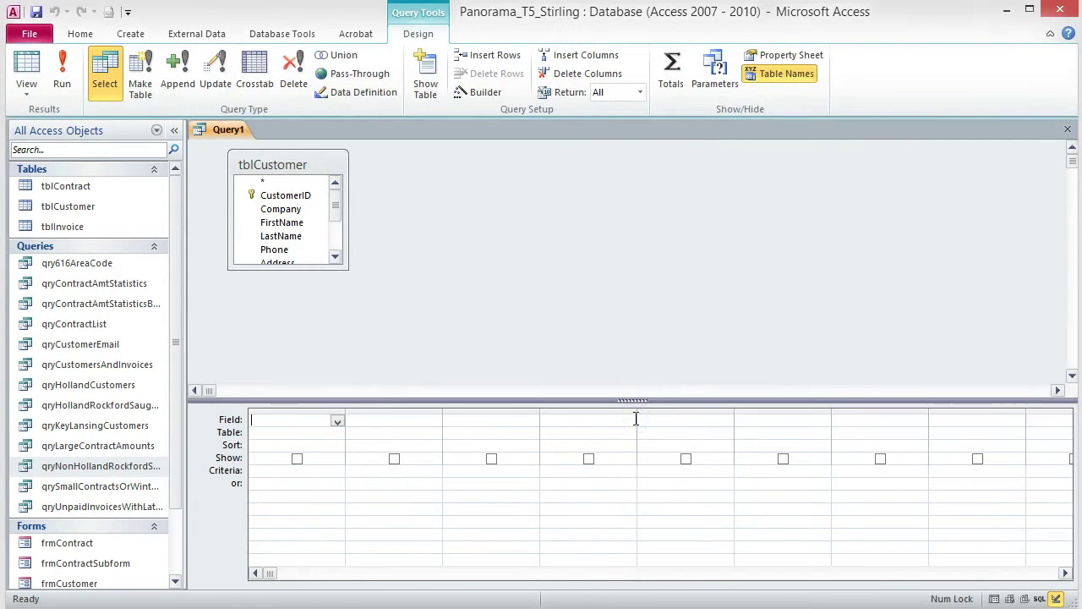
# Add all tblCustomer fields to the design grid starting at the second column, leaving the first column blank.
pyautogui.click(366, 344)
pyautogui.click(364, 318)
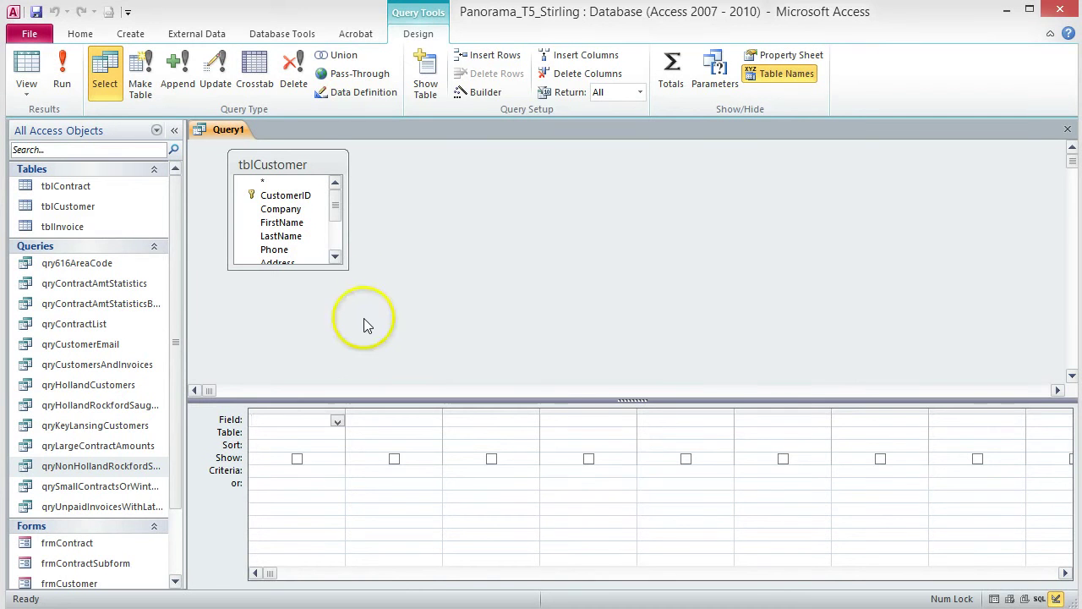
pyautogui.click(309, 165)
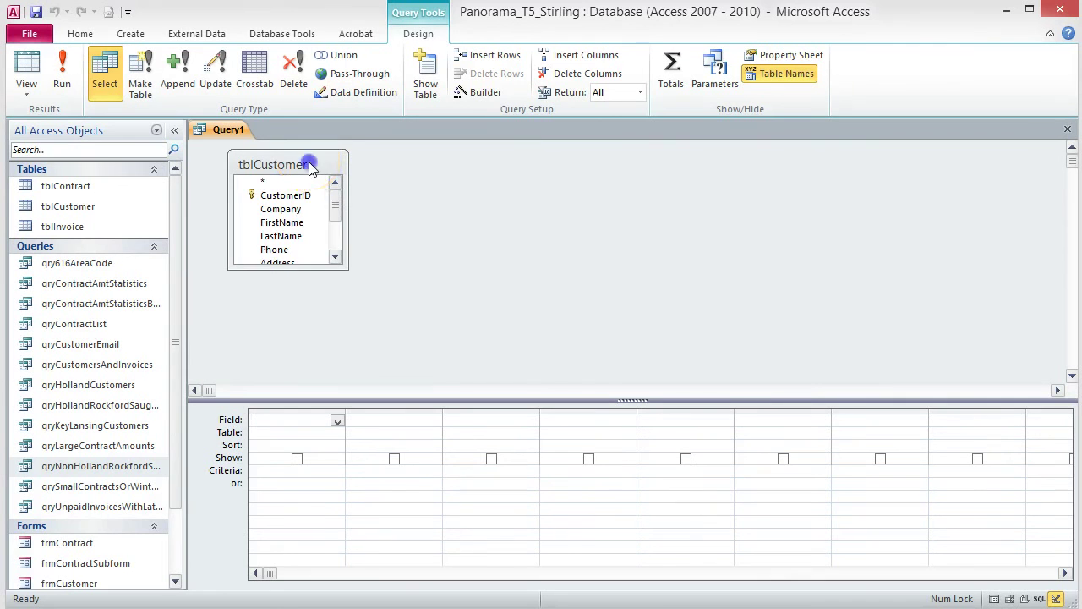
pyautogui.doubleClick(310, 166)
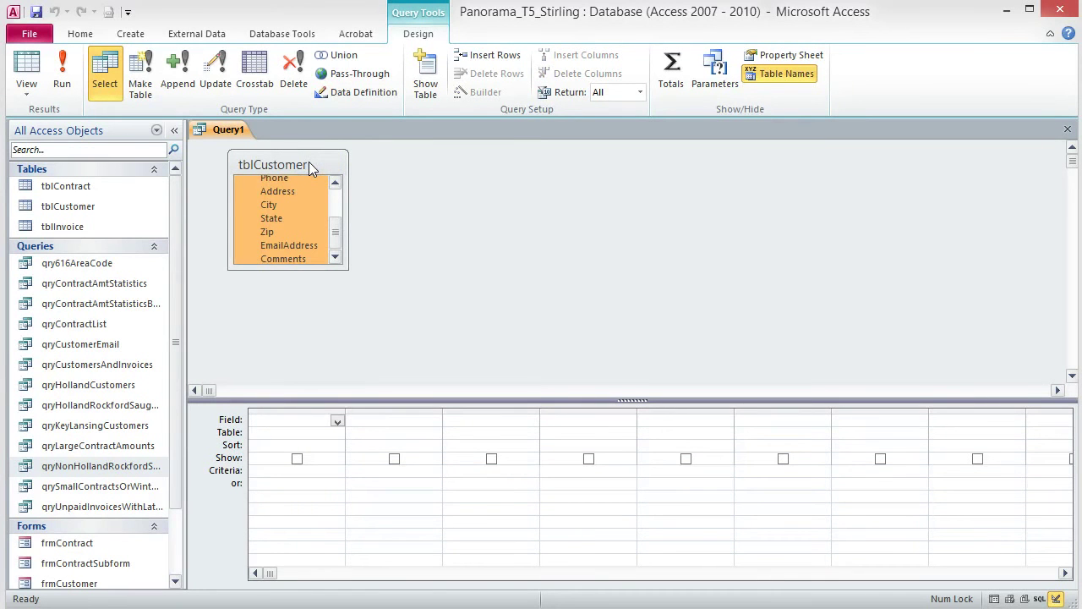
pyautogui.click(287, 194)
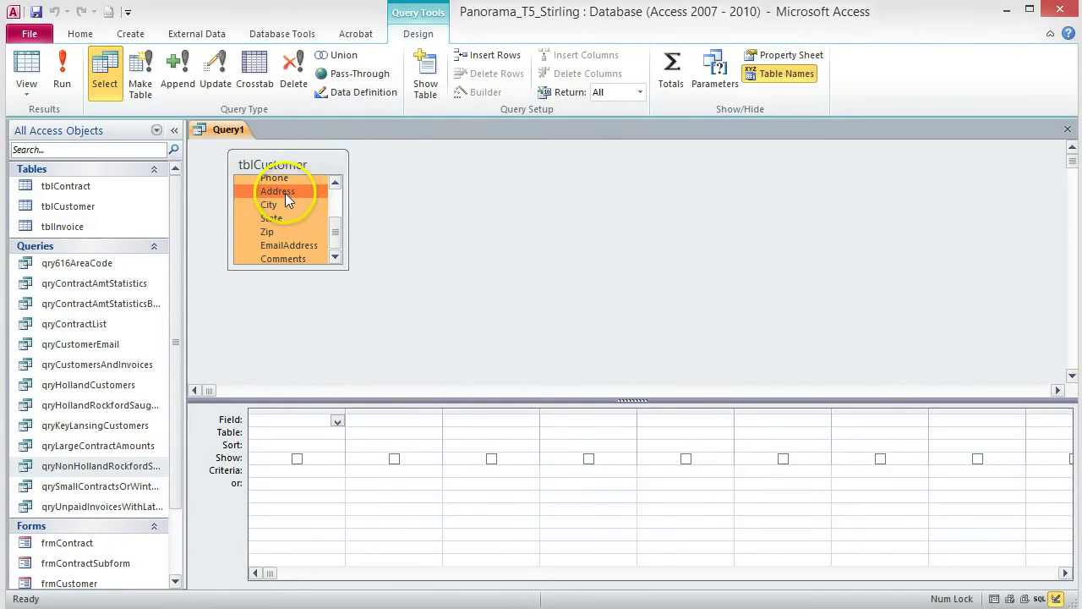
pyautogui.moveTo(285, 192); pyautogui.dragTo(395, 420)
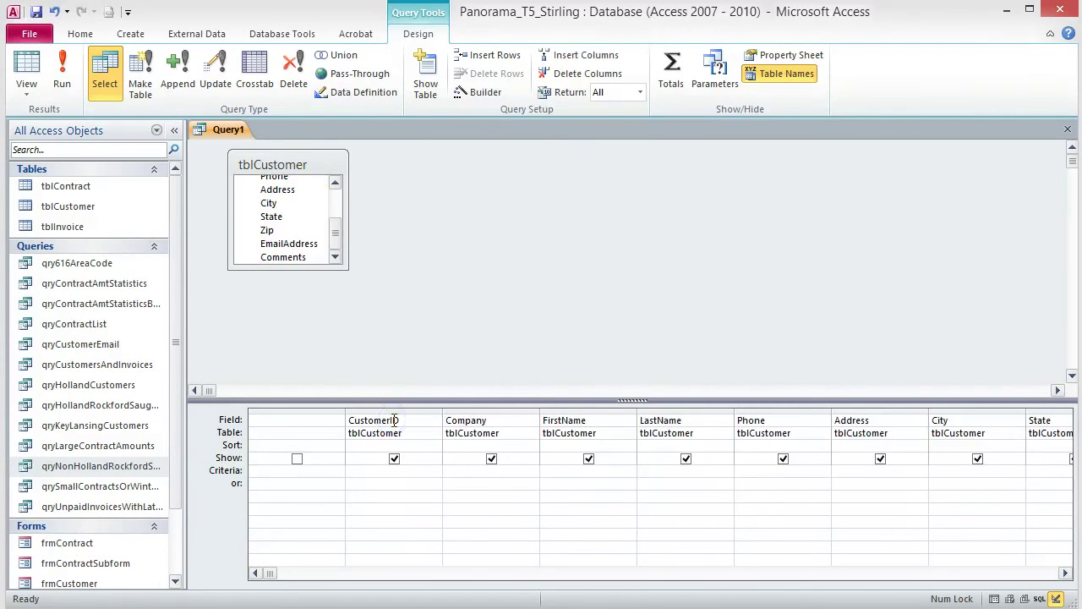
# Open the Expression Builder for the blank first column and begin a calculated field named Customer.
pyautogui.rightClick(327, 422)
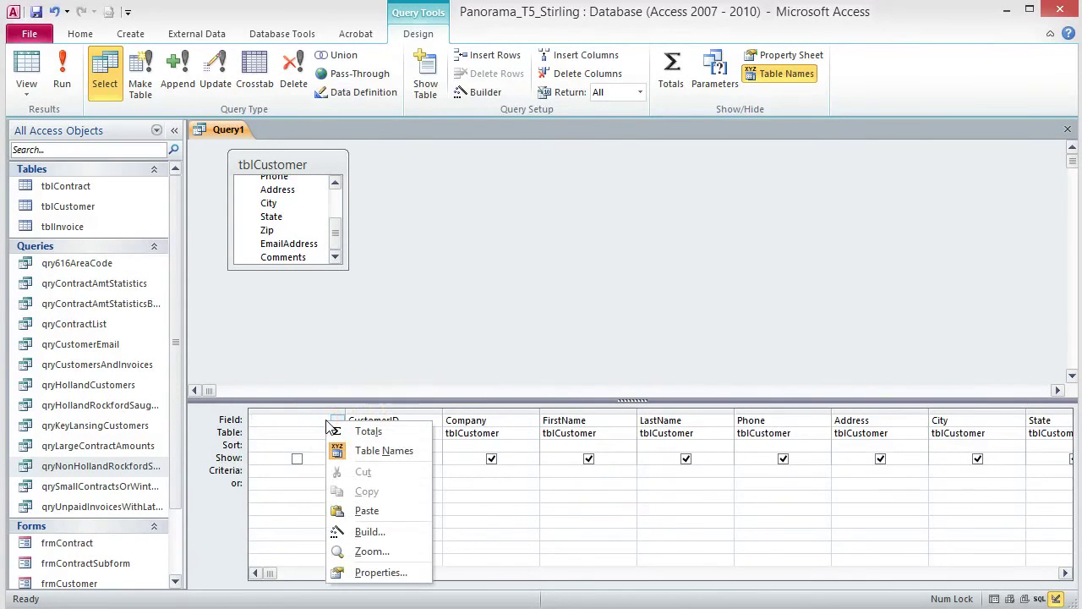
pyautogui.click(369, 532)
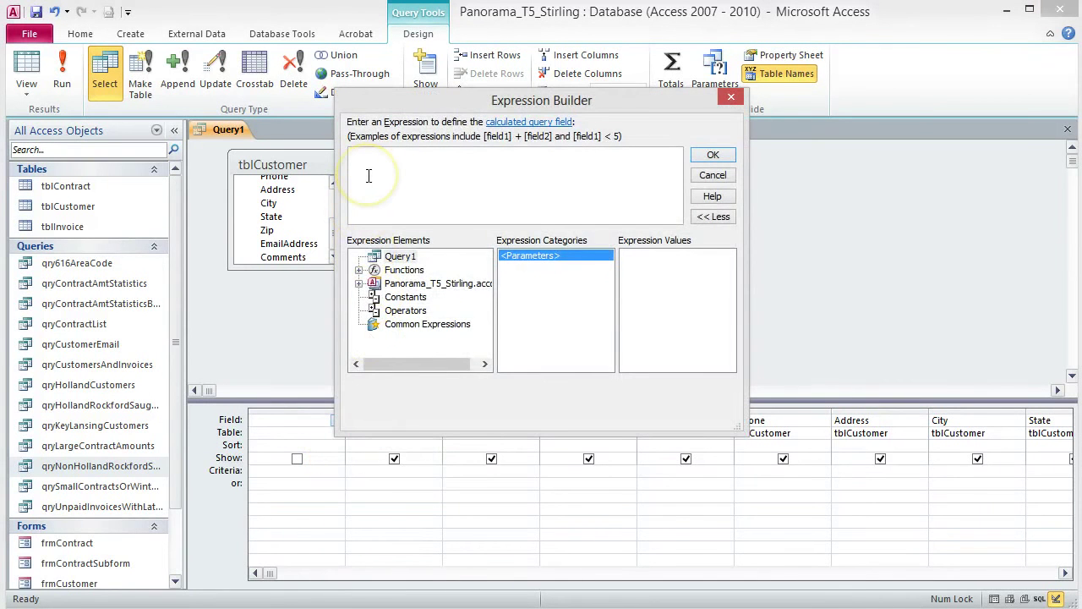
pyautogui.write('Custom')
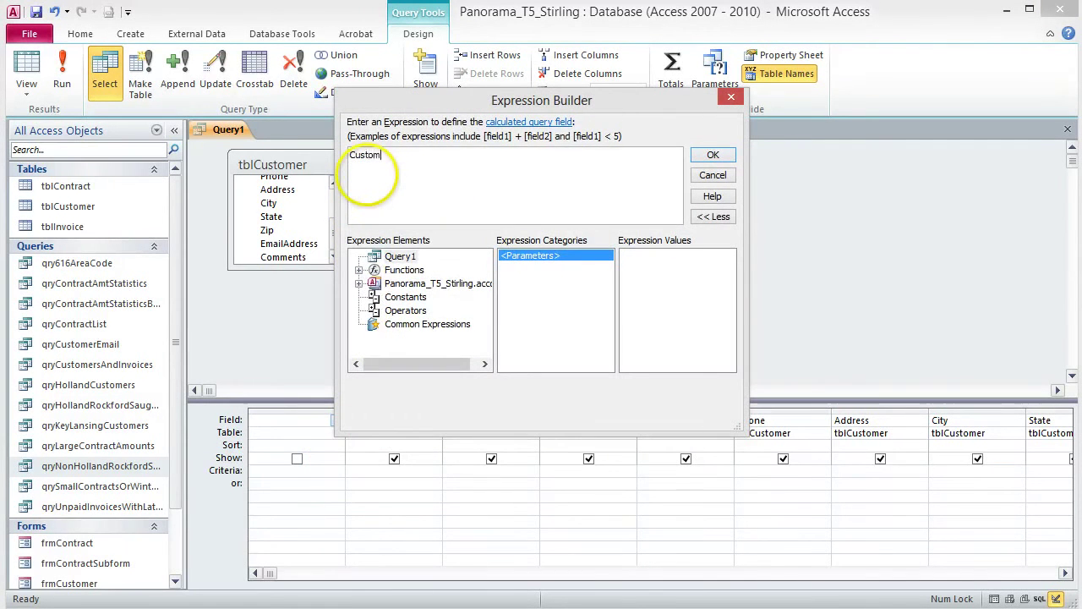
pyautogui.write('er:')
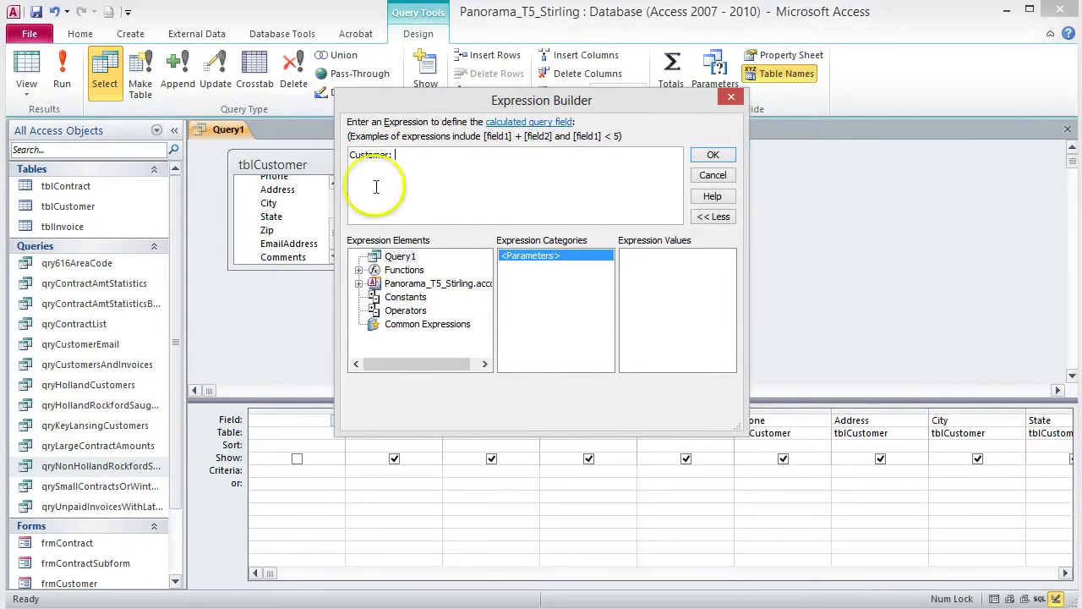
# Insert the built-in Program Flow function IIf after the Customer label and remove the leftover «Expr» placeholder and extra space.
pyautogui.doubleClick(397, 271)
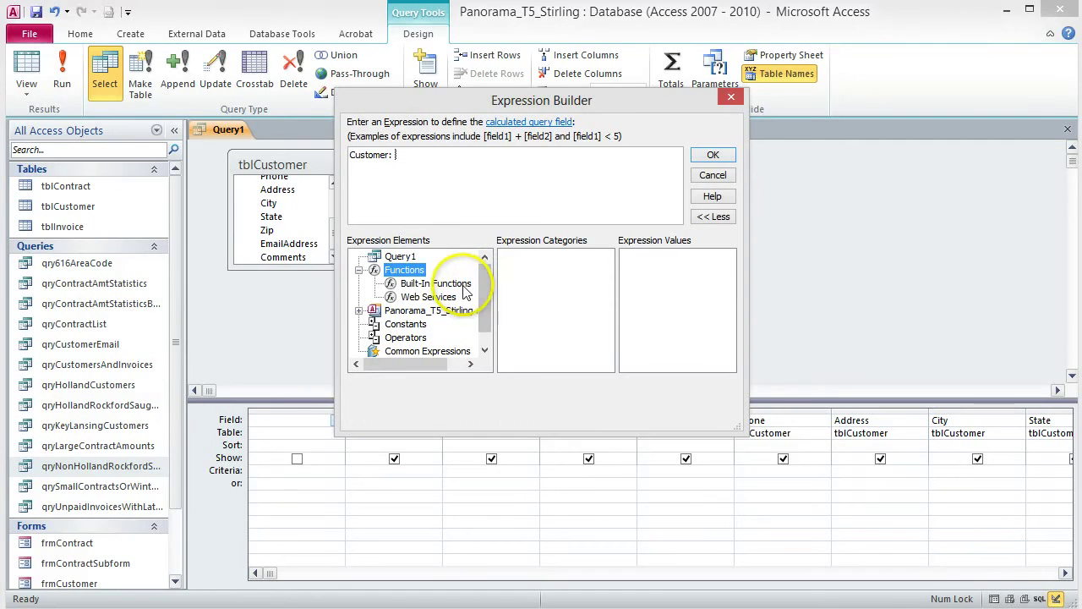
pyautogui.click(461, 287)
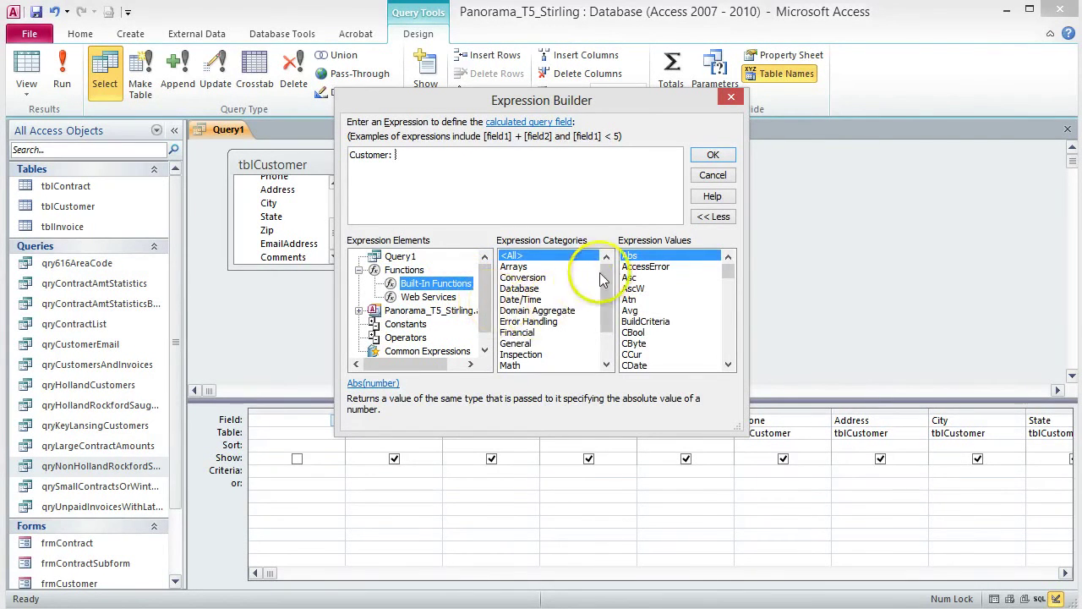
pyautogui.moveTo(606, 296); pyautogui.dragTo(607, 326)
pyautogui.click(550, 343)
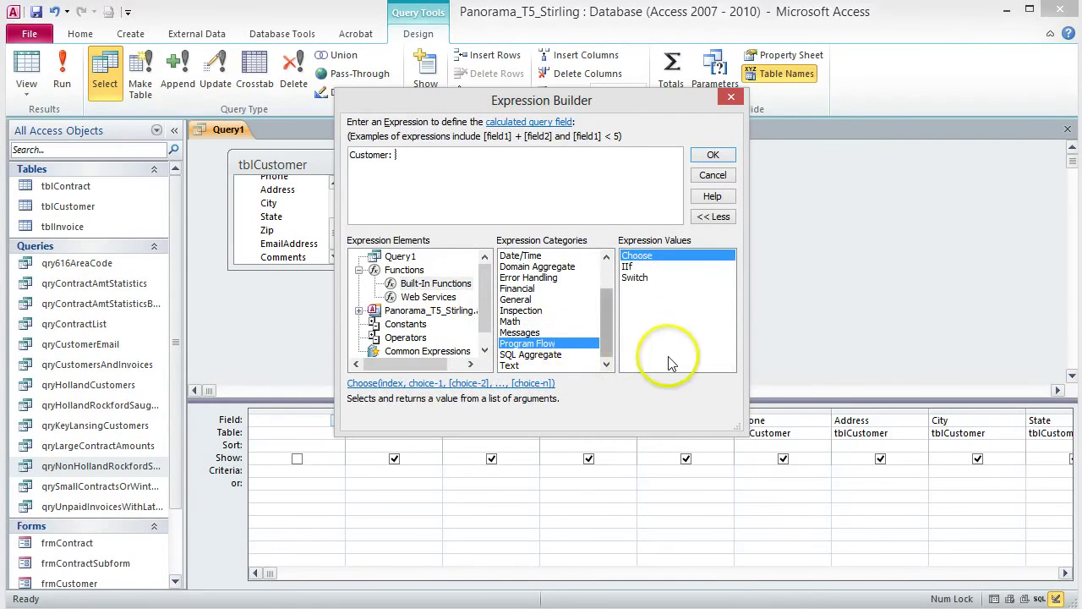
pyautogui.doubleClick(630, 267)
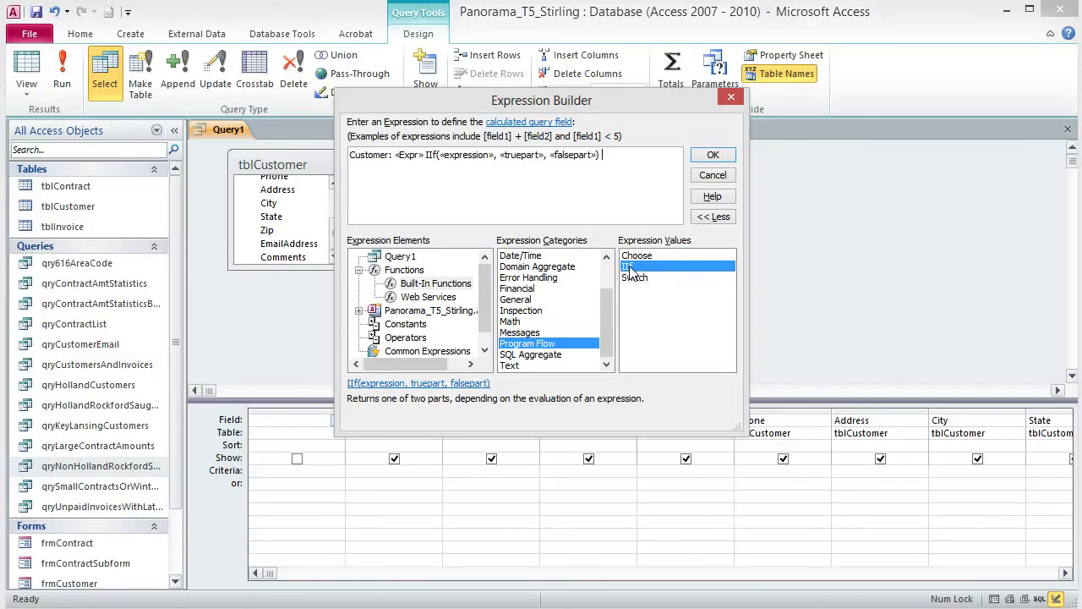
pyautogui.click(401, 156)
pyautogui.press('Delete')
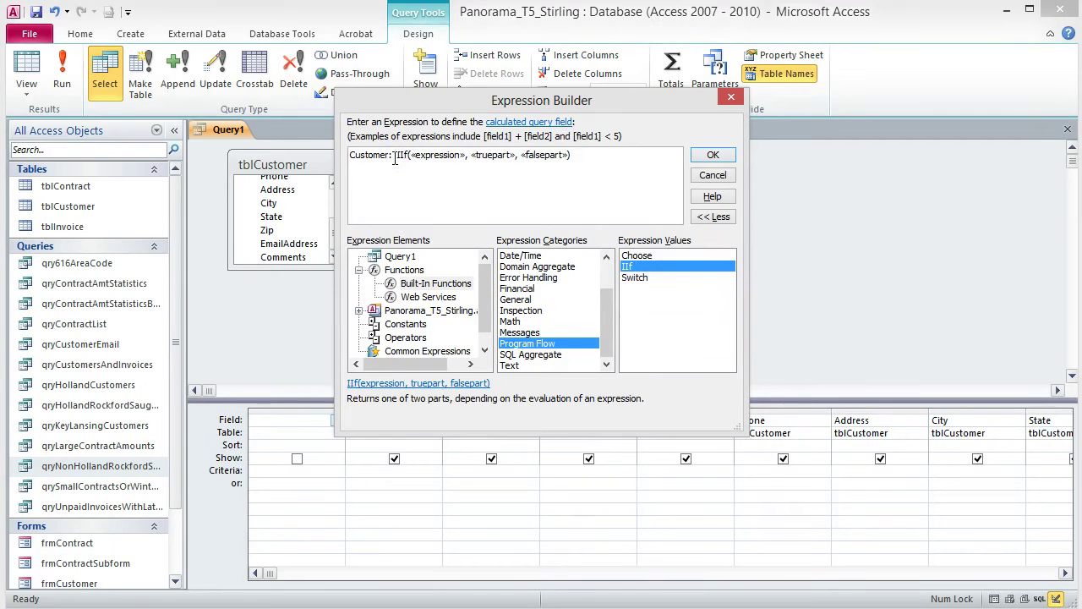
pyautogui.click(460, 189)
pyautogui.press('Delete')
pyautogui.click(387, 187)
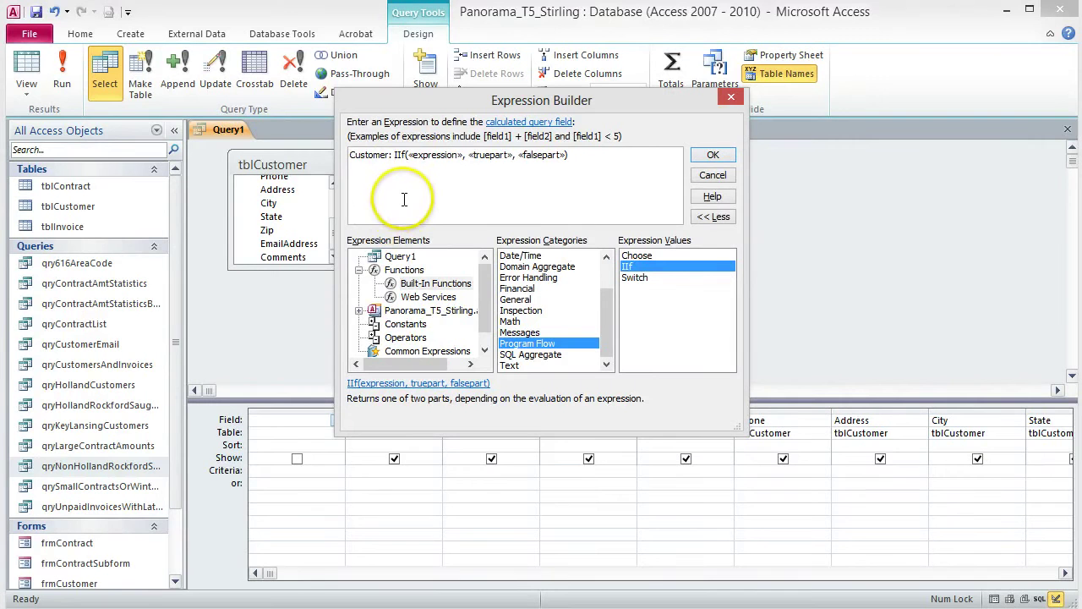
# Replace the IIf condition with the Inspection function IsNull, using Company as its argument.
pyautogui.click(435, 154)
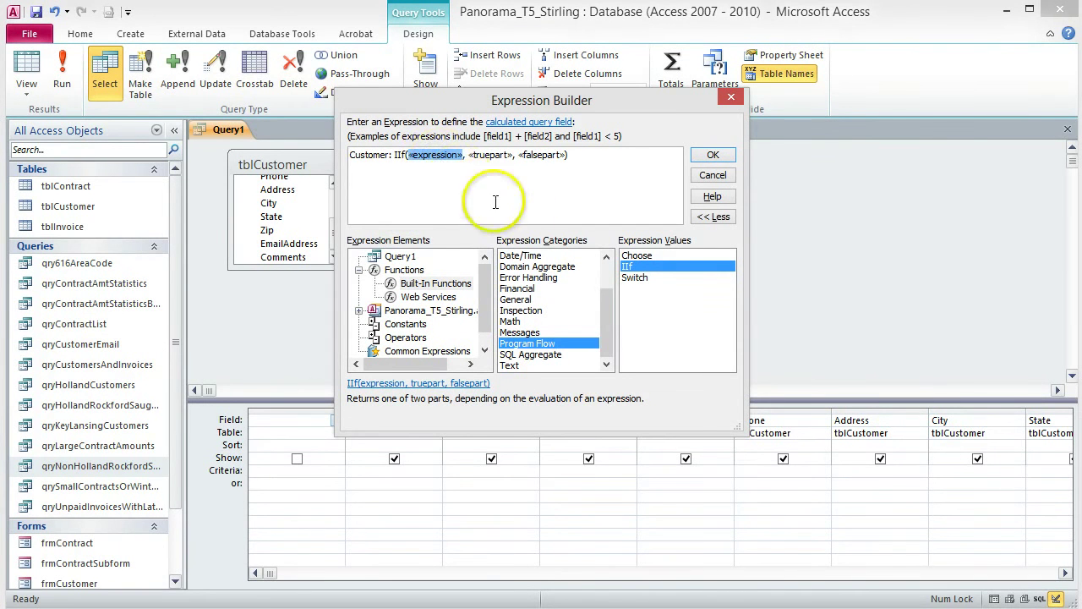
pyautogui.click(529, 312)
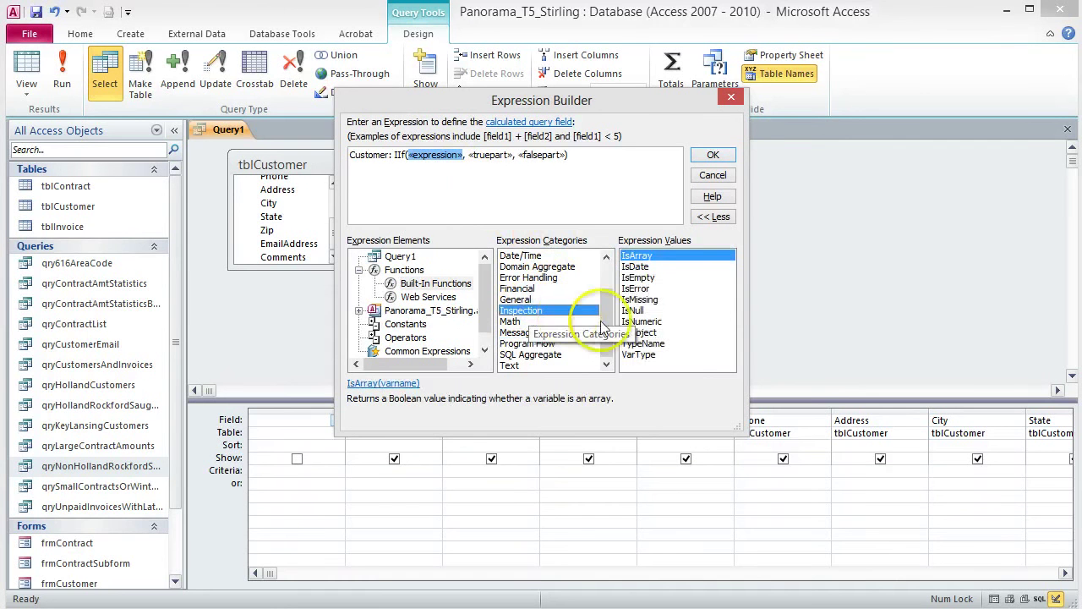
pyautogui.doubleClick(636, 312)
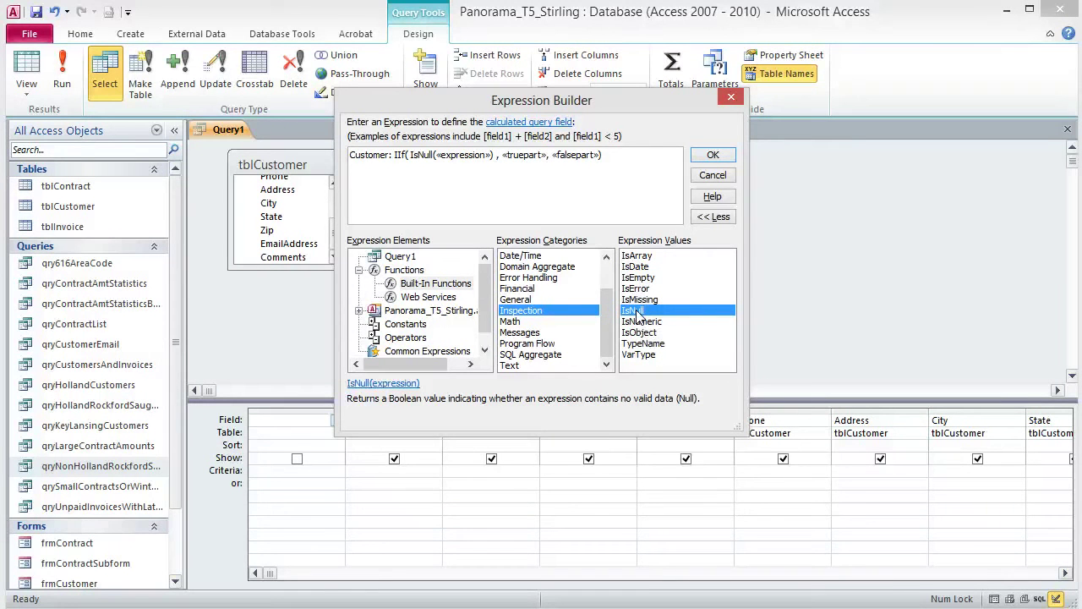
pyautogui.click(465, 155)
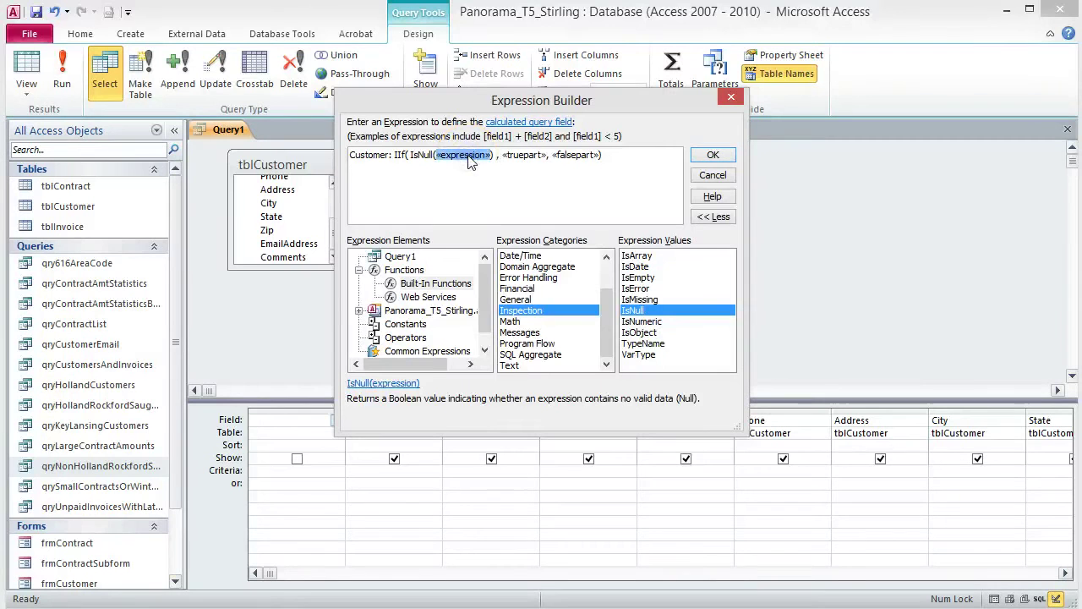
pyautogui.write('Cust')
pyautogui.press('BackSpace')
pyautogui.press('BackSpace')
pyautogui.press('BackSpace')
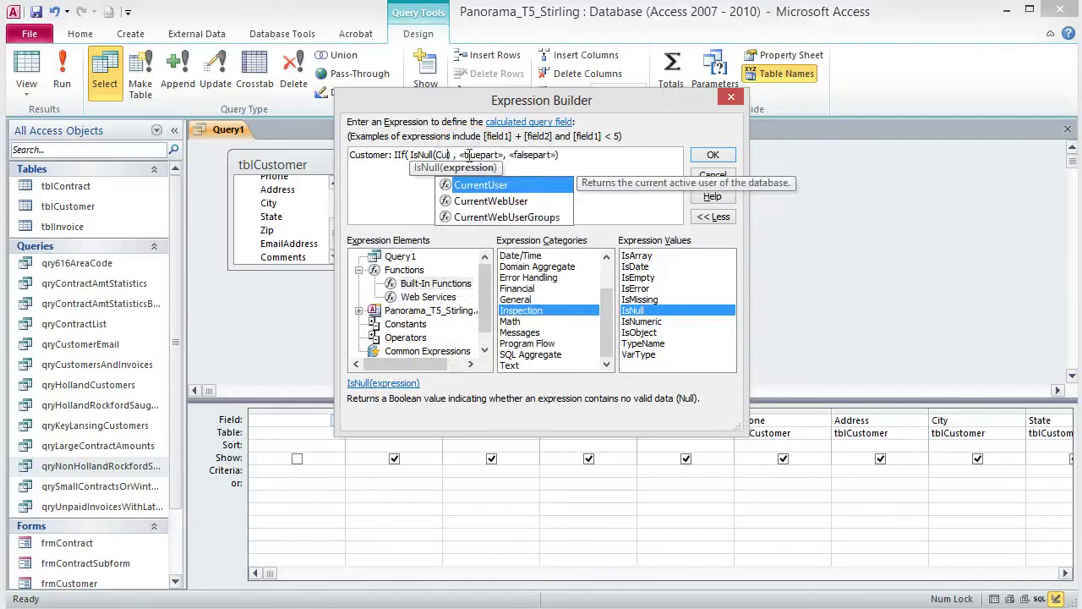
pyautogui.write('ompany')
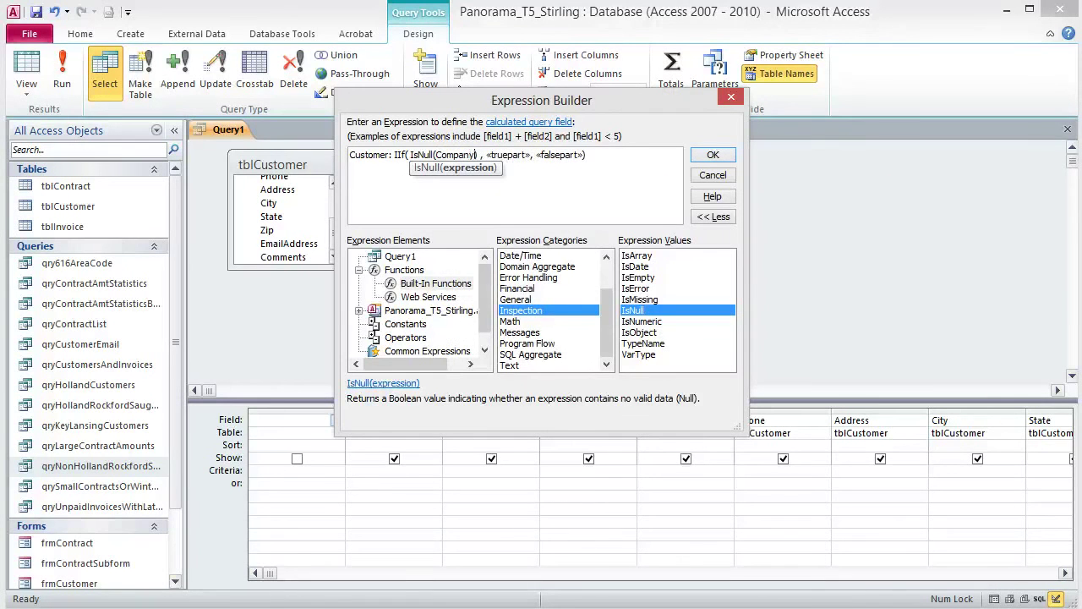
# Set the IIf false part to Company and the true part to LastName & ", " & FirstName, and accept the expression.
pyautogui.click(557, 156)
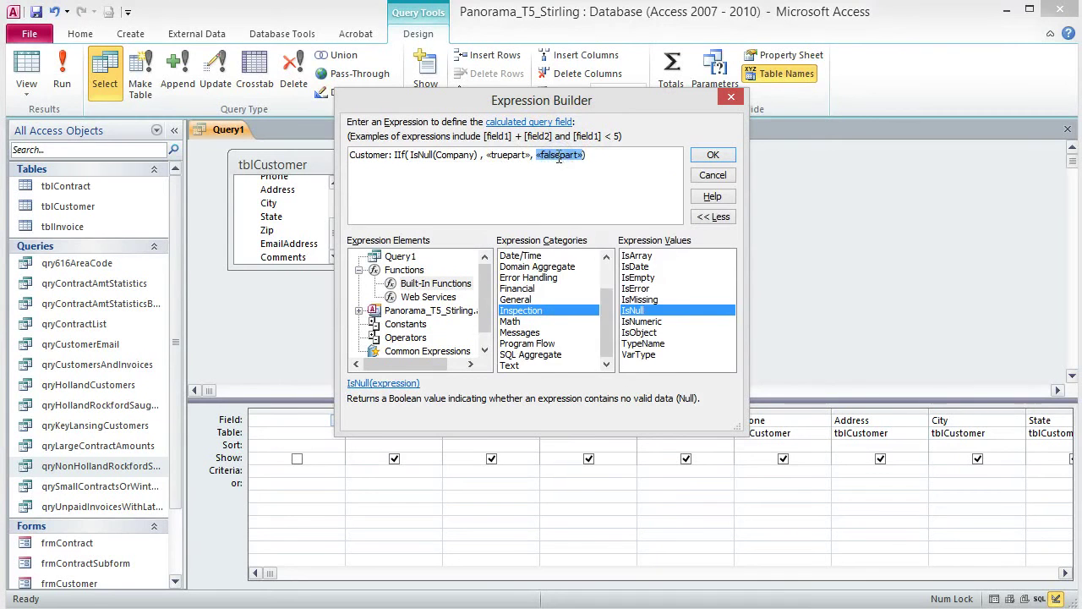
pyautogui.write('Company')
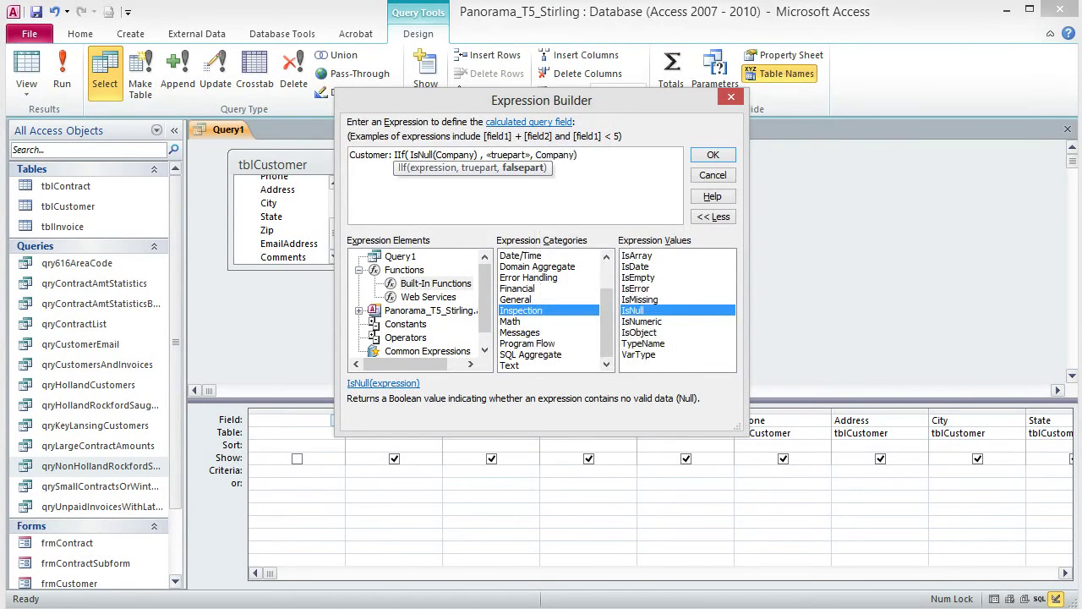
pyautogui.click(508, 157)
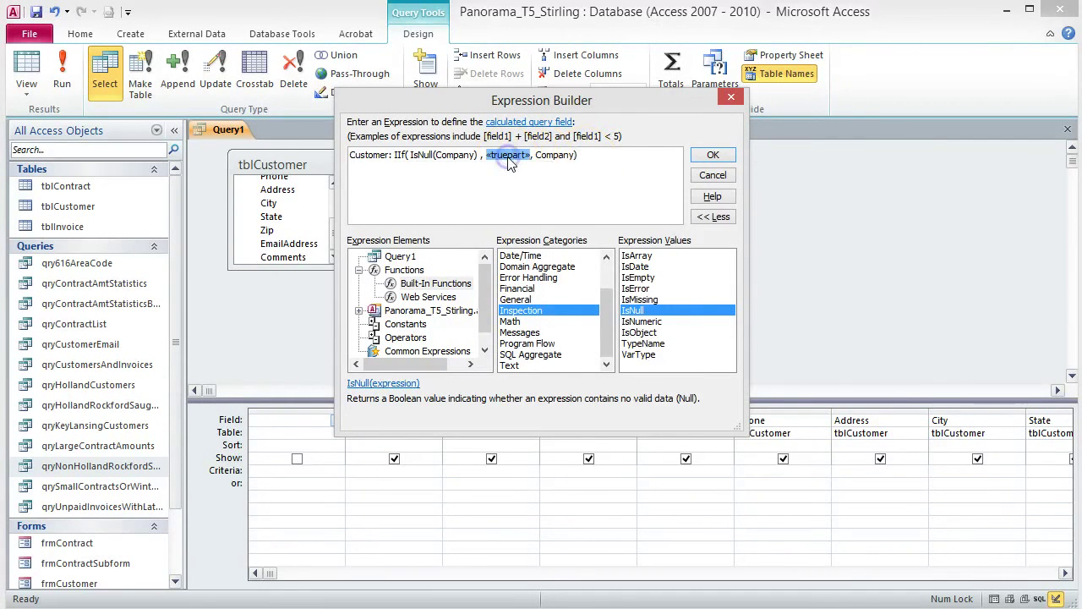
pyautogui.write('LastN')
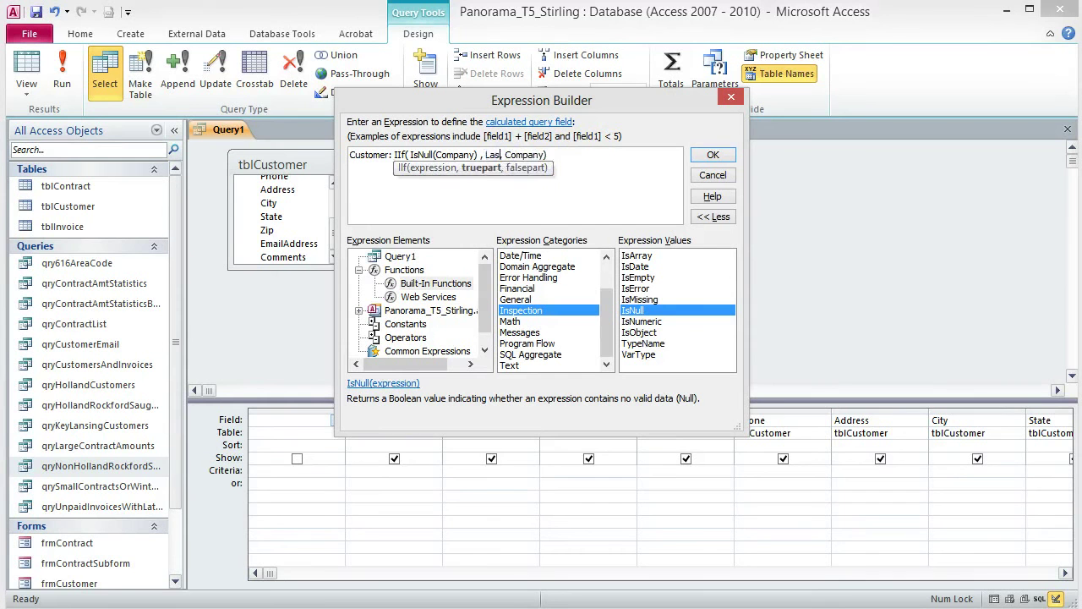
pyautogui.write('ame&", " f')
pyautogui.press('BackSpace')
pyautogui.write('& FirstName')
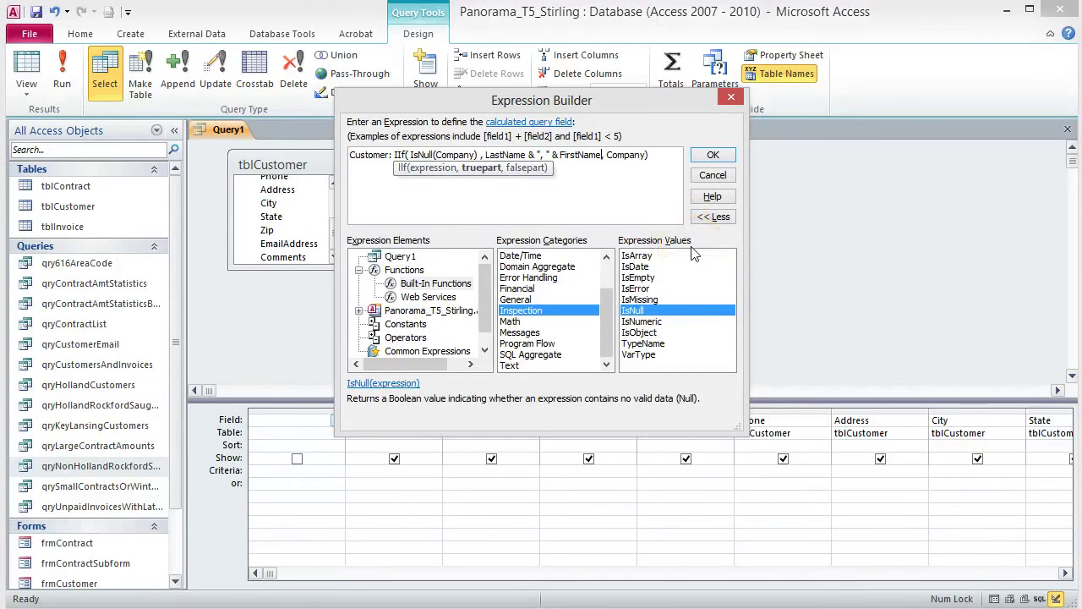
pyautogui.click(713, 159)
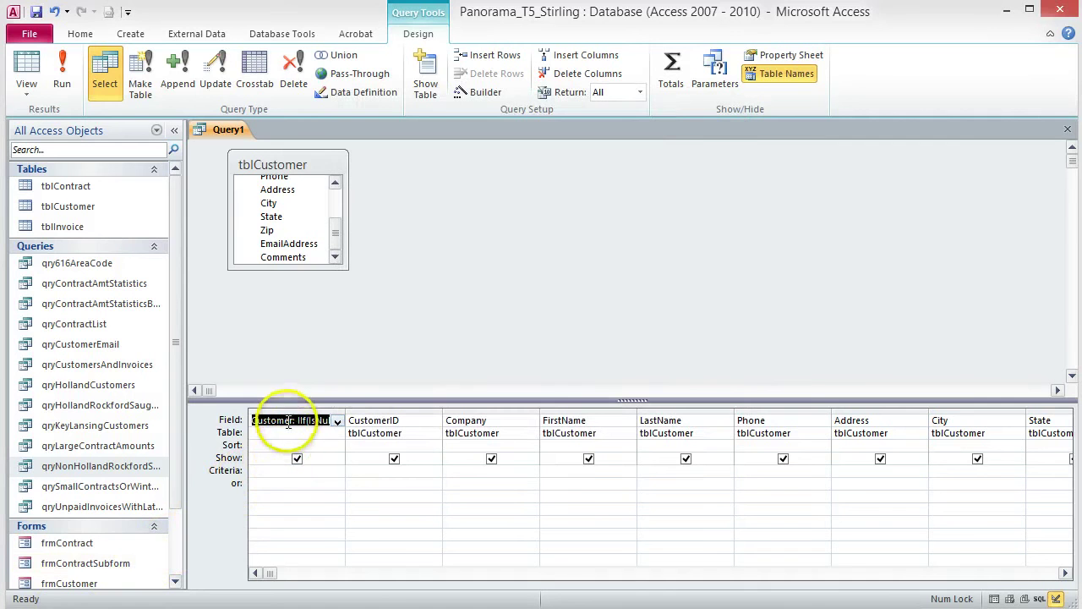
# Widen the Customer column in the design grid to fit its expression and sort it in Ascending order.
pyautogui.doubleClick(345, 412)
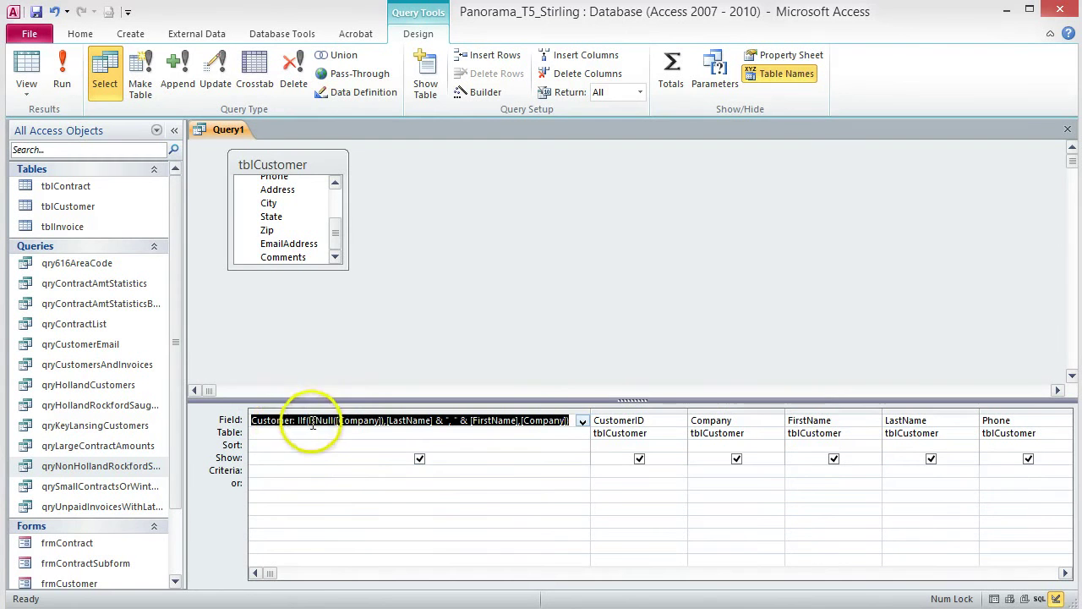
pyautogui.click(293, 444)
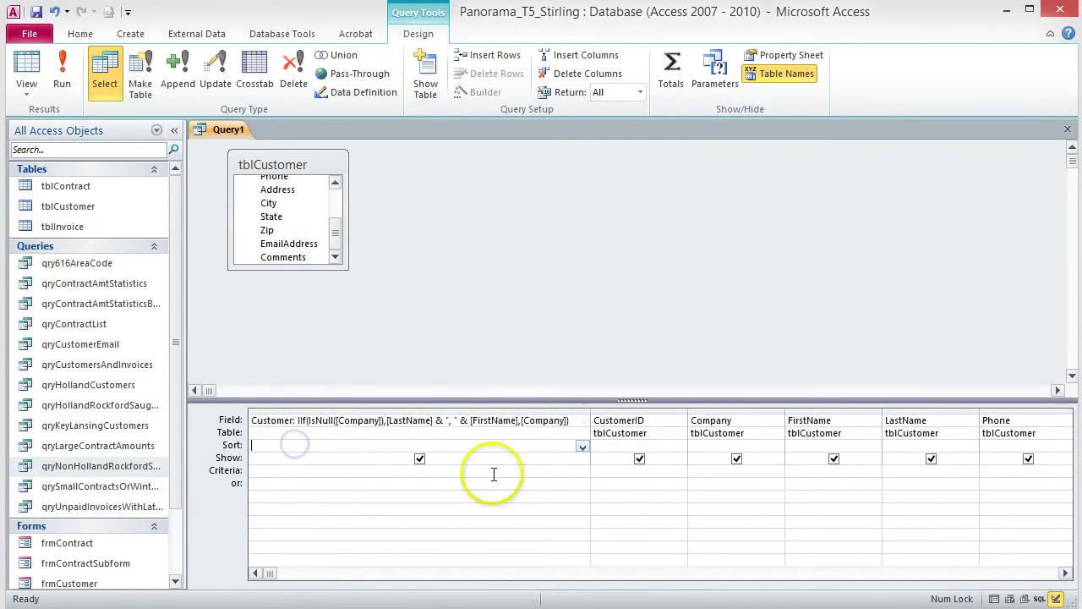
pyautogui.click(581, 446)
pyautogui.click(420, 453)
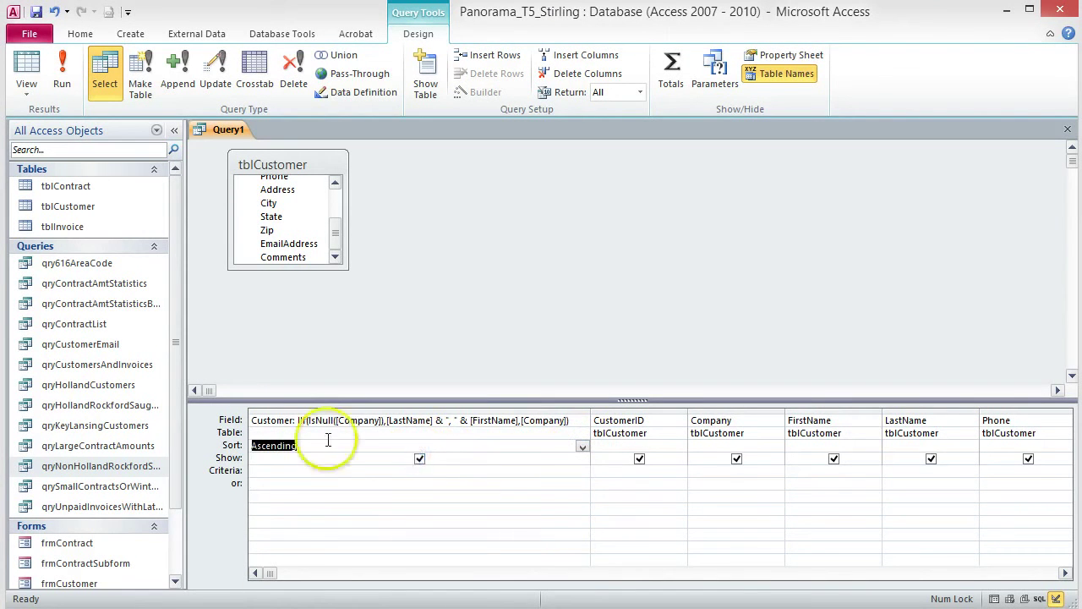
# Save the query as qryCustomersByName.
pyautogui.click(36, 12)
pyautogui.write('qryCustomersByName')
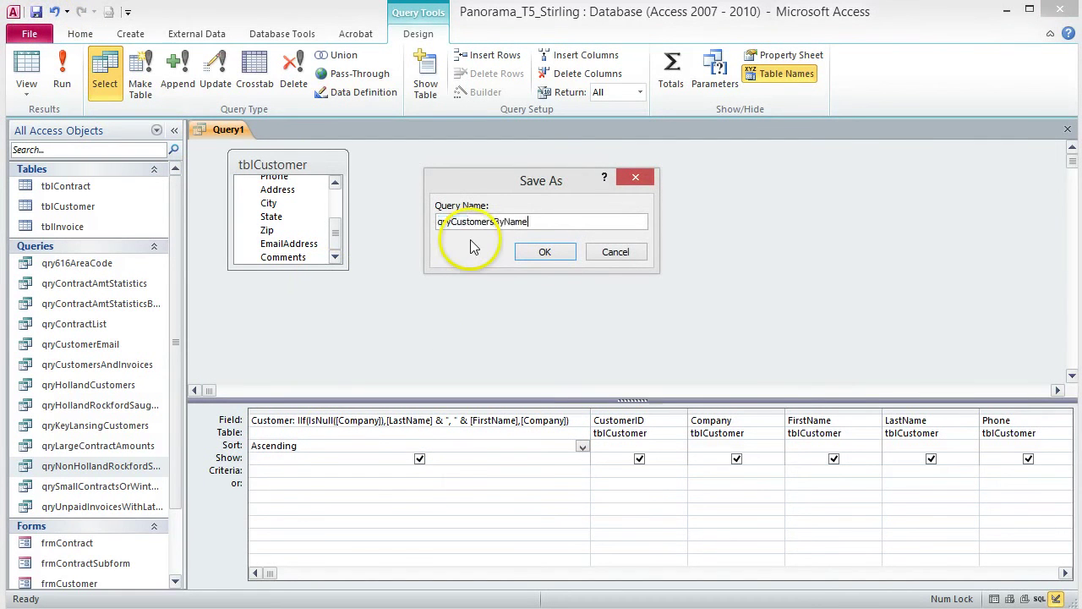
pyautogui.click(544, 253)
# Run qryCustomersByName, fit the Customer column's width to its contents, and close the query with the layout saved.
pyautogui.click(68, 83)
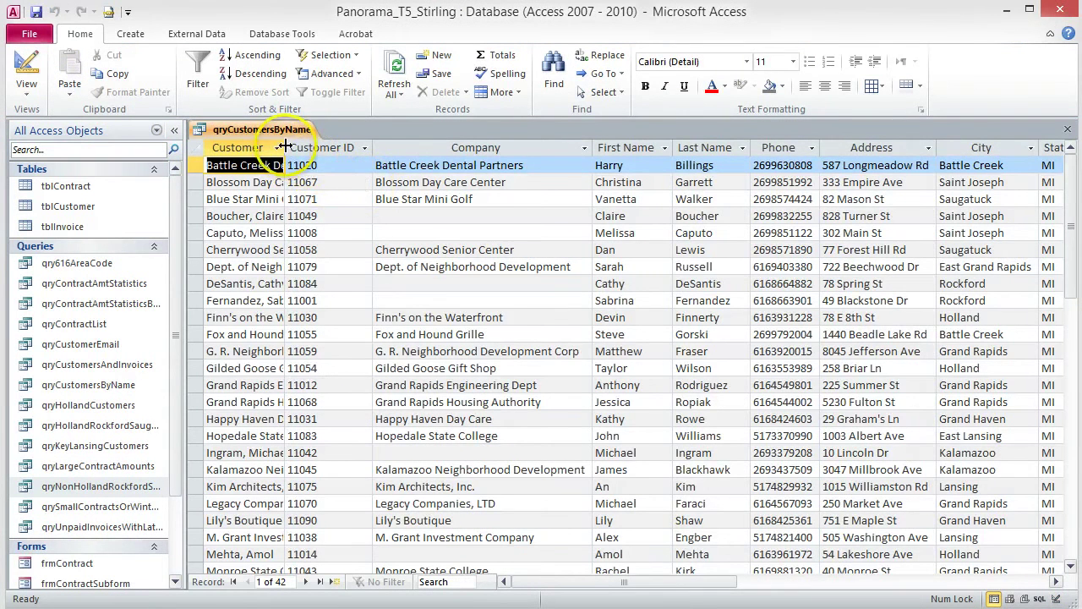
pyautogui.doubleClick(285, 152)
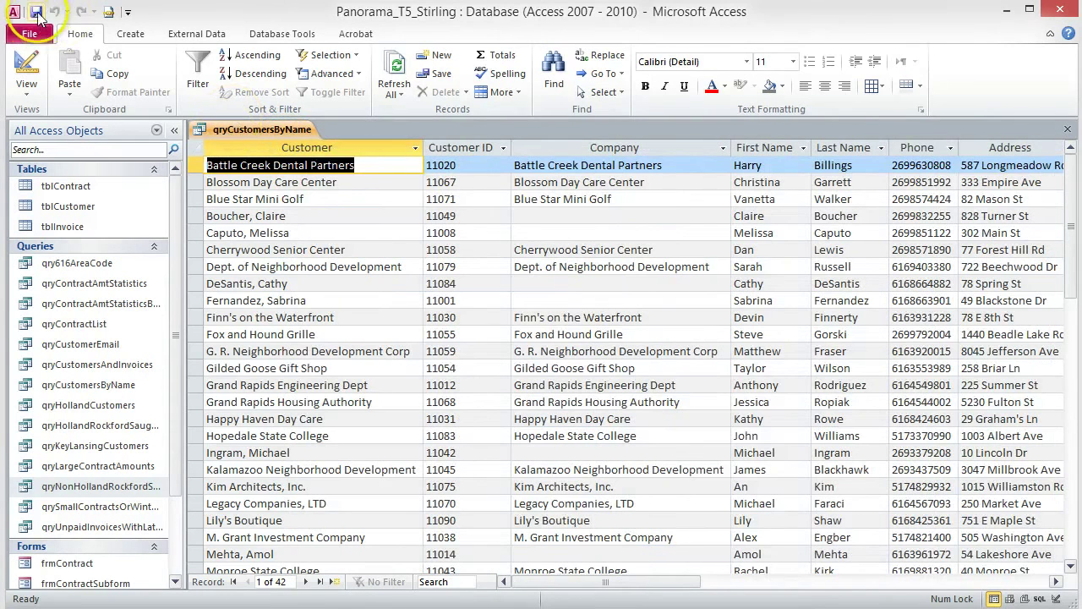
pyautogui.click(1067, 129)
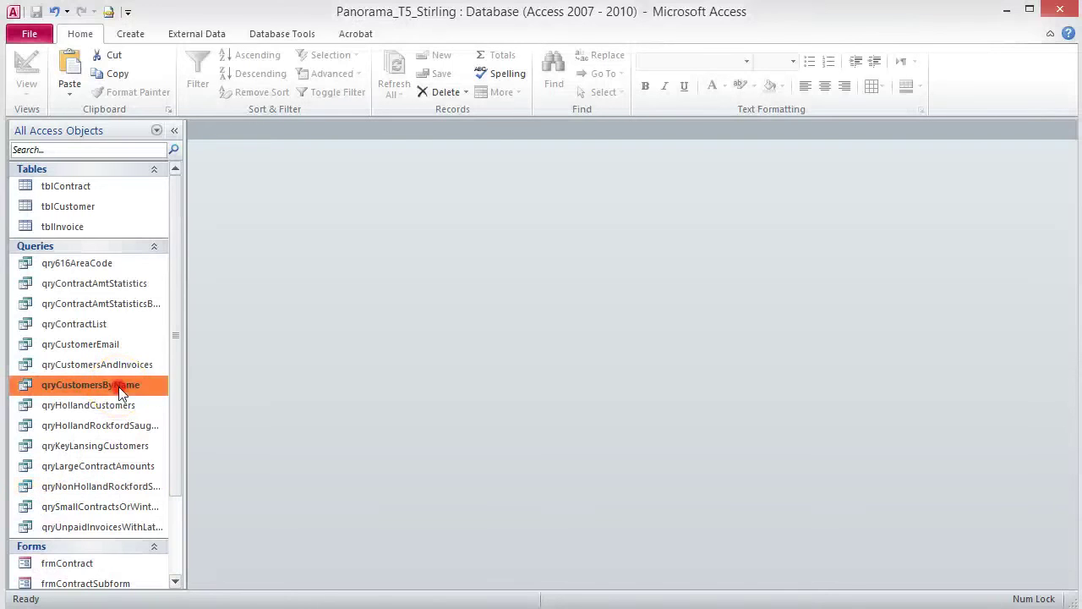
# Copy the qryCustomersByName query and paste it as a new query named qryCustomersByNameParameter.
pyautogui.rightClick(121, 386)
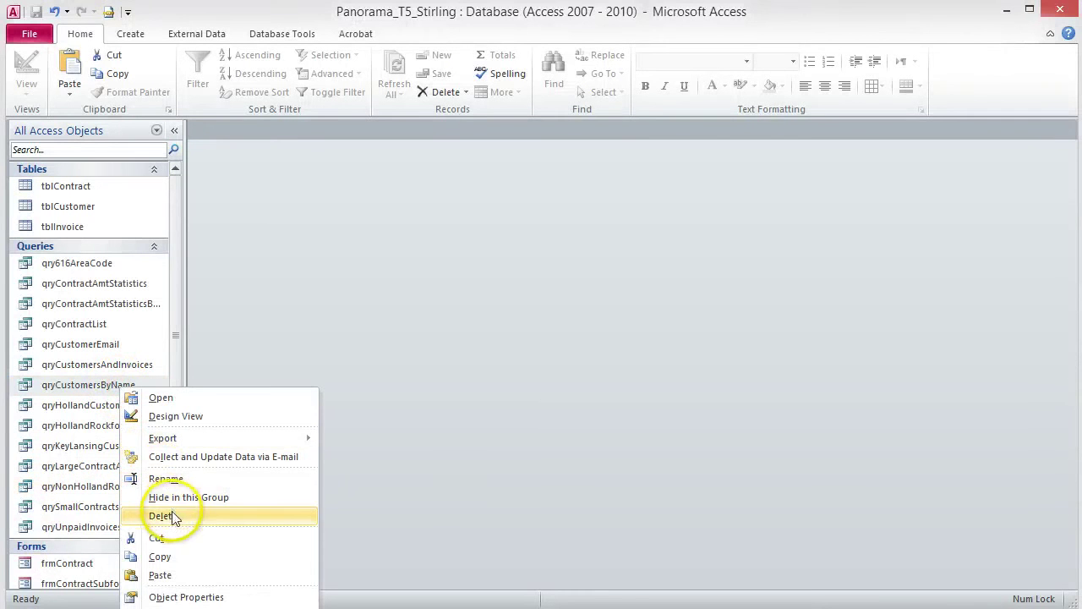
pyautogui.click(160, 557)
pyautogui.click(69, 72)
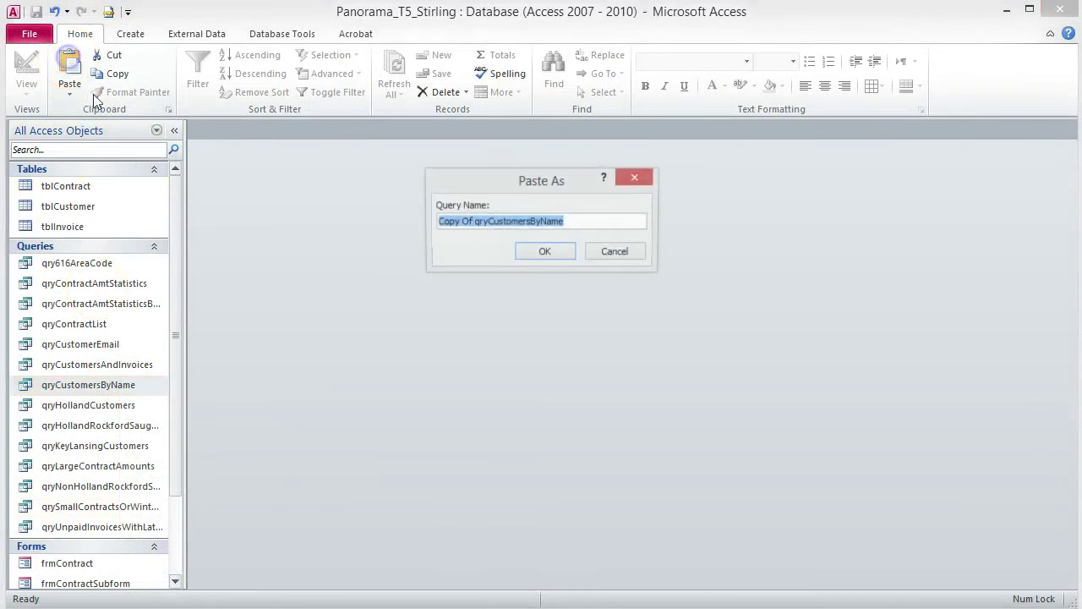
pyautogui.click(472, 220)
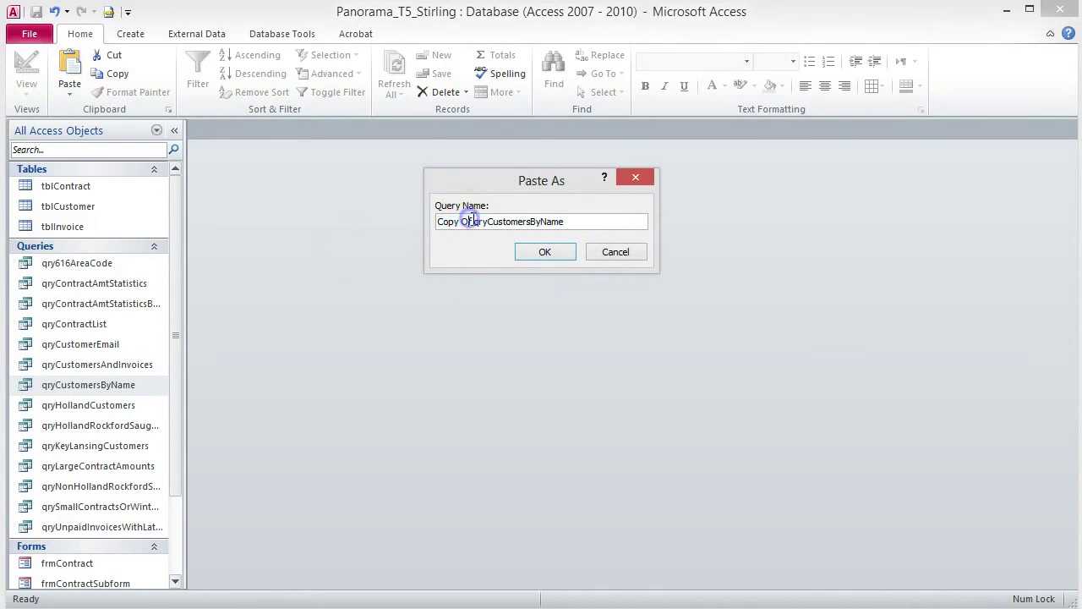
pyautogui.moveTo(472, 221); pyautogui.dragTo(383, 219)
pyautogui.press('Delete')
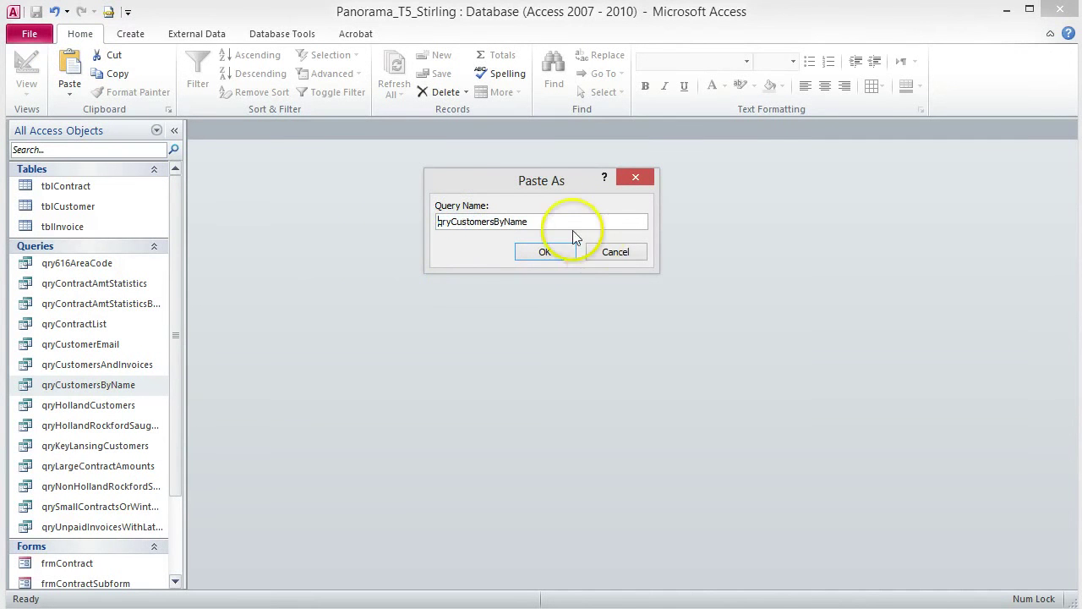
pyautogui.click(566, 221)
pyautogui.write('Para')
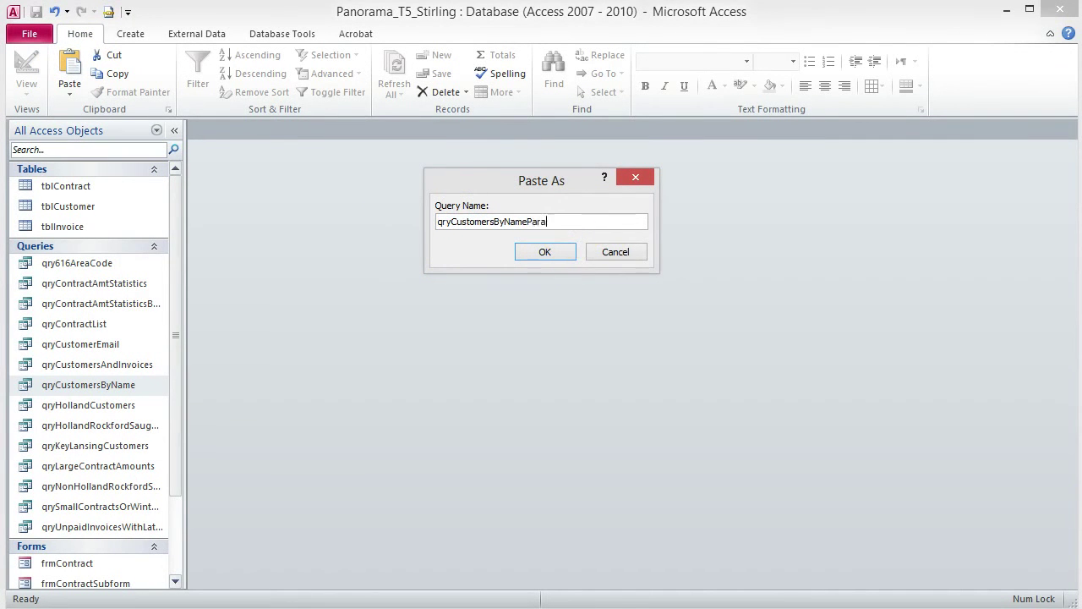
pyautogui.write('meter')
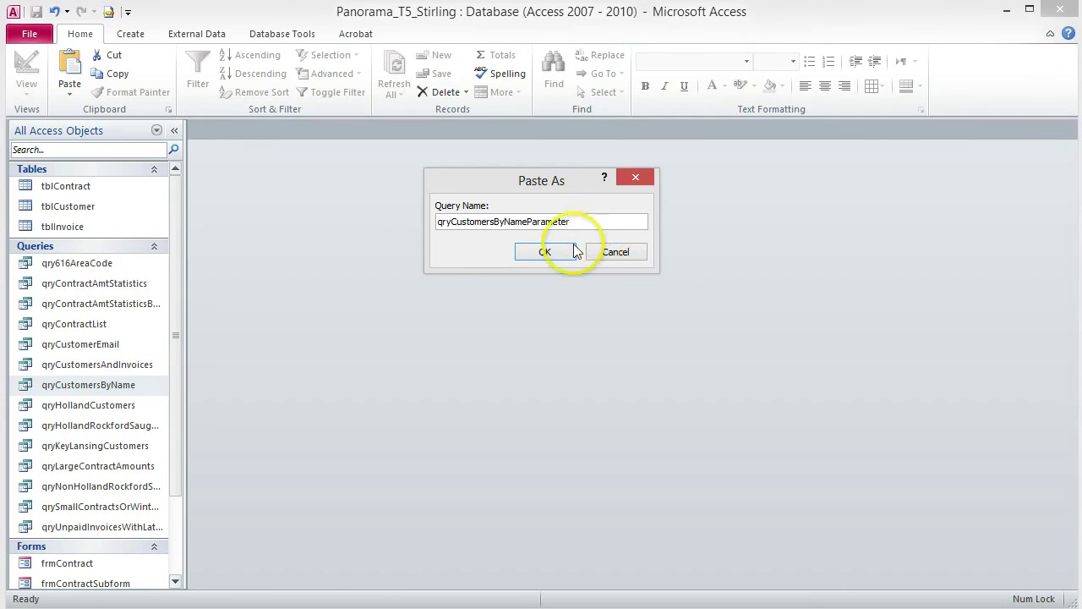
pyautogui.click(571, 251)
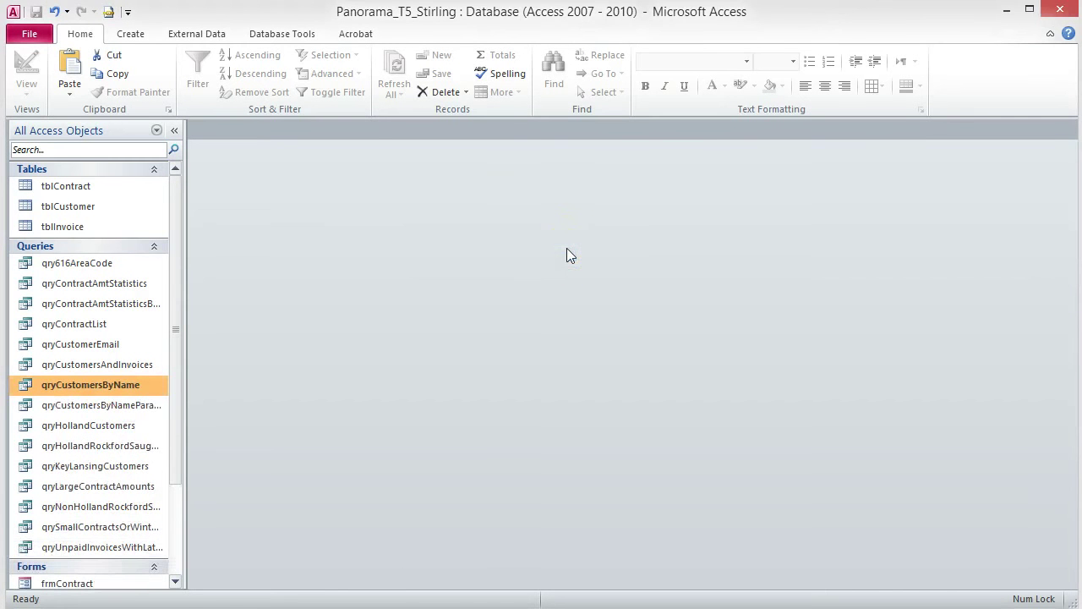
# Open qryCustomersByNameParameter in Design view and enter the parameter prompt [Type the city:] as the City criterion.
pyautogui.doubleClick(132, 406)
pyautogui.click(28, 59)
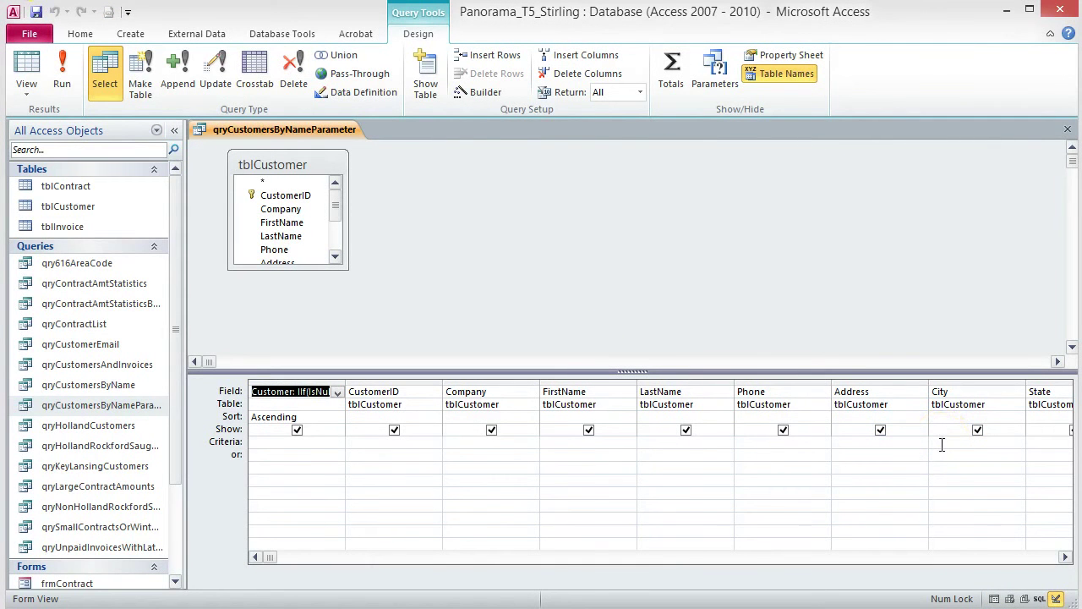
pyautogui.click(942, 445)
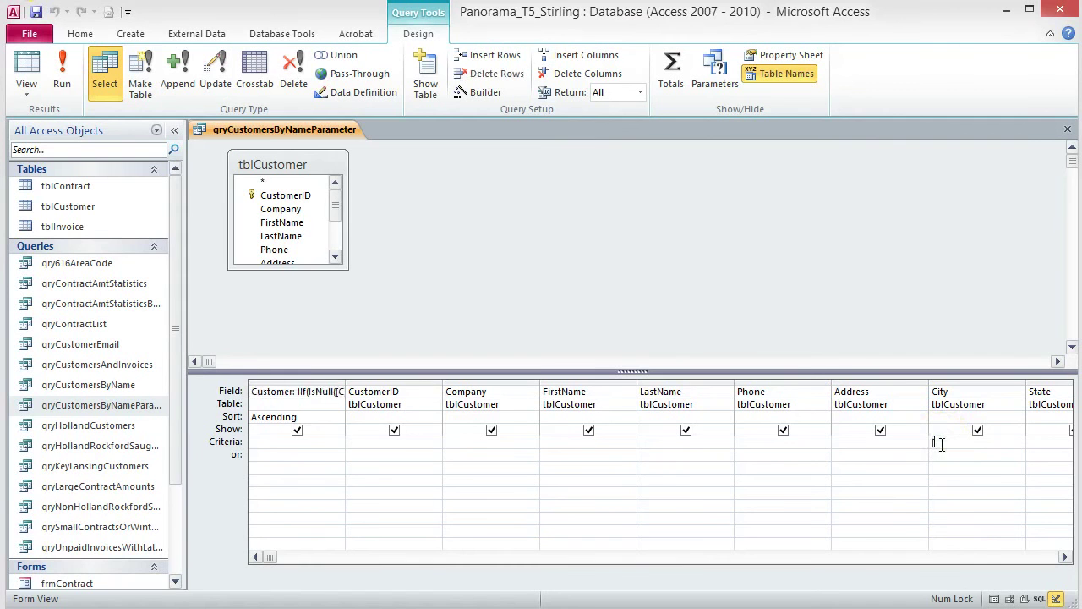
pyautogui.write('[Type the city:]')
# Run the parameter query for the city Holland, check the City column, and close the query with its changes saved.
pyautogui.click(65, 78)
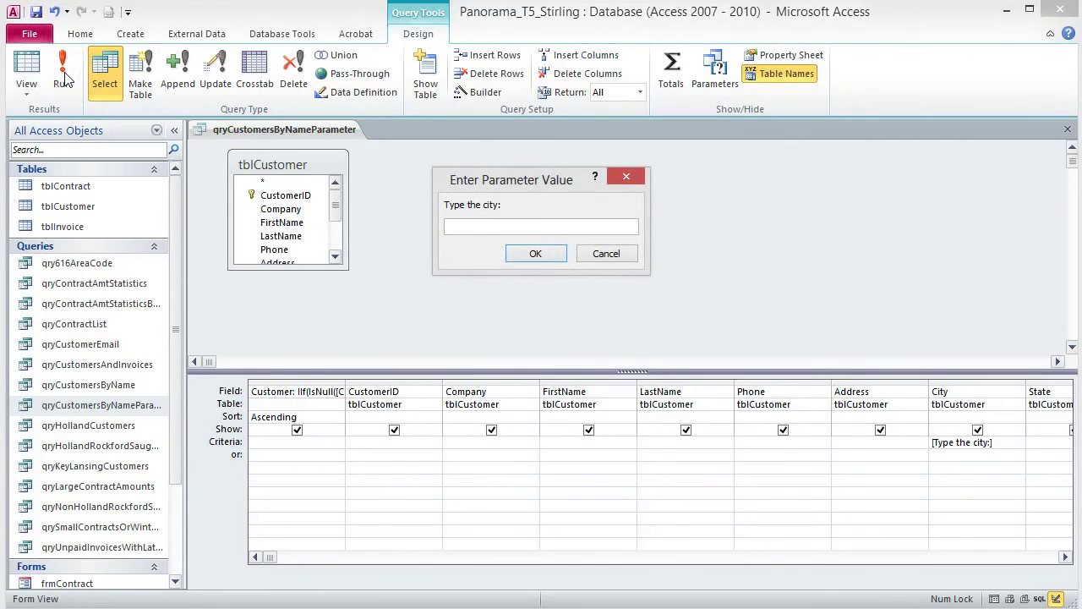
pyautogui.click(465, 227)
pyautogui.write('Holland')
pyautogui.click(536, 256)
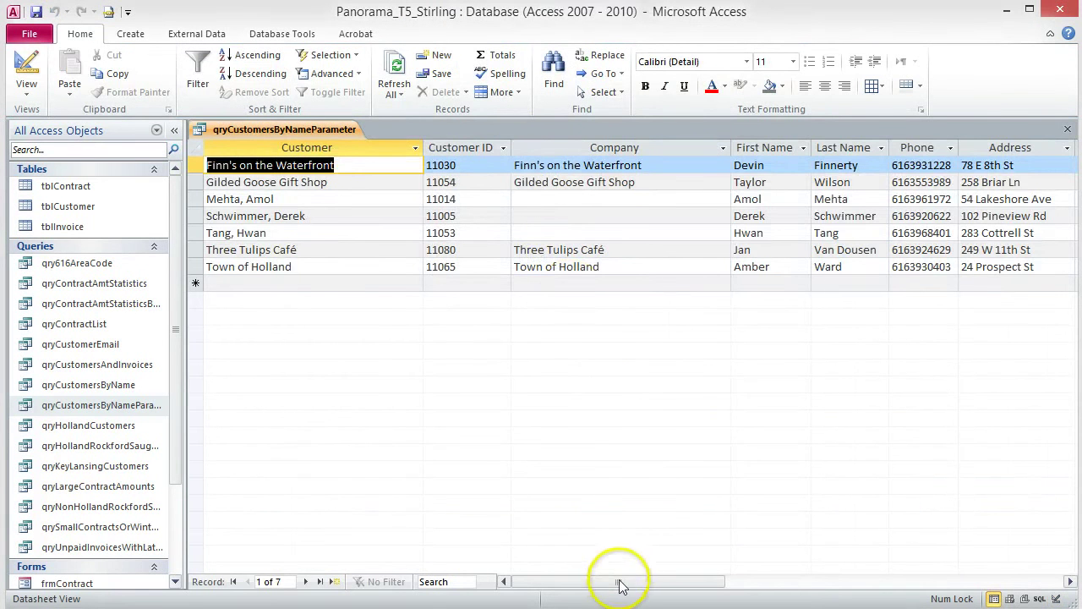
pyautogui.moveTo(618, 582); pyautogui.dragTo(696, 580)
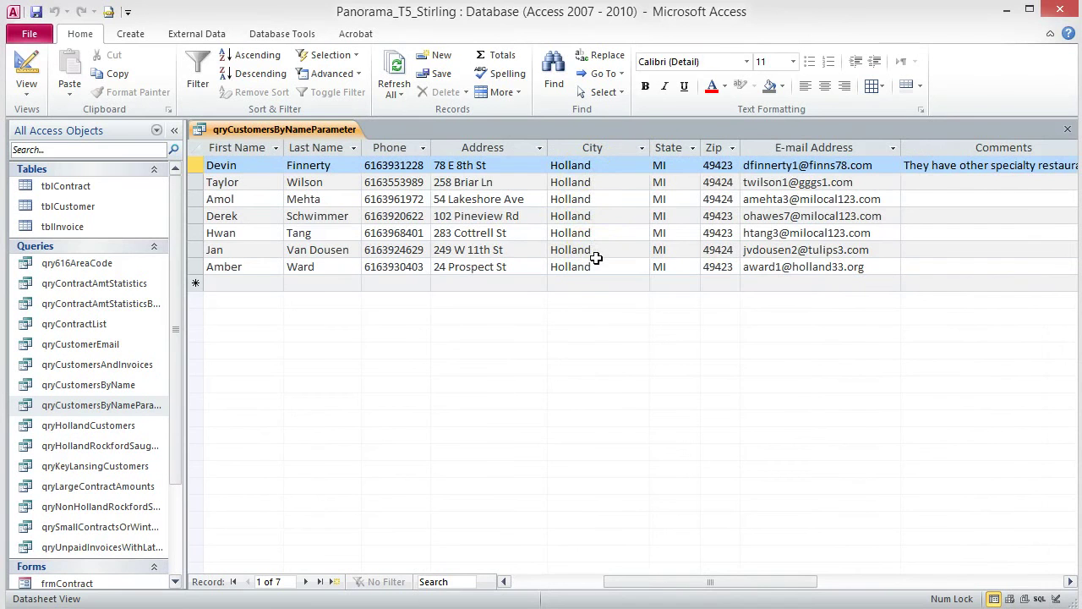
pyautogui.click(1068, 133)
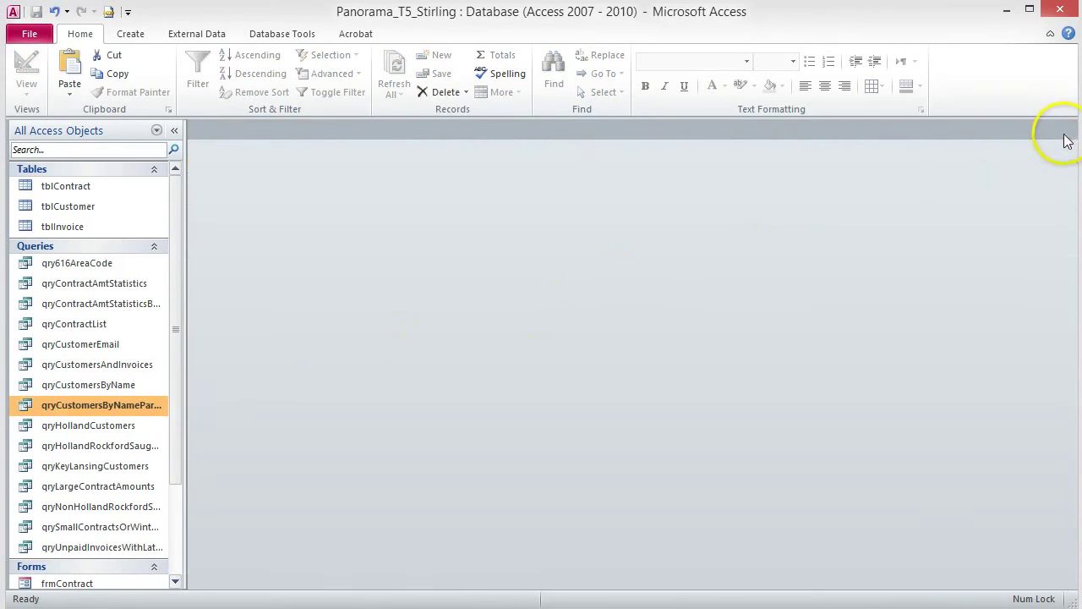
# Open qryCustomersByNameParameter again from the saved queries and accept its city prompt.
pyautogui.doubleClick(121, 405)
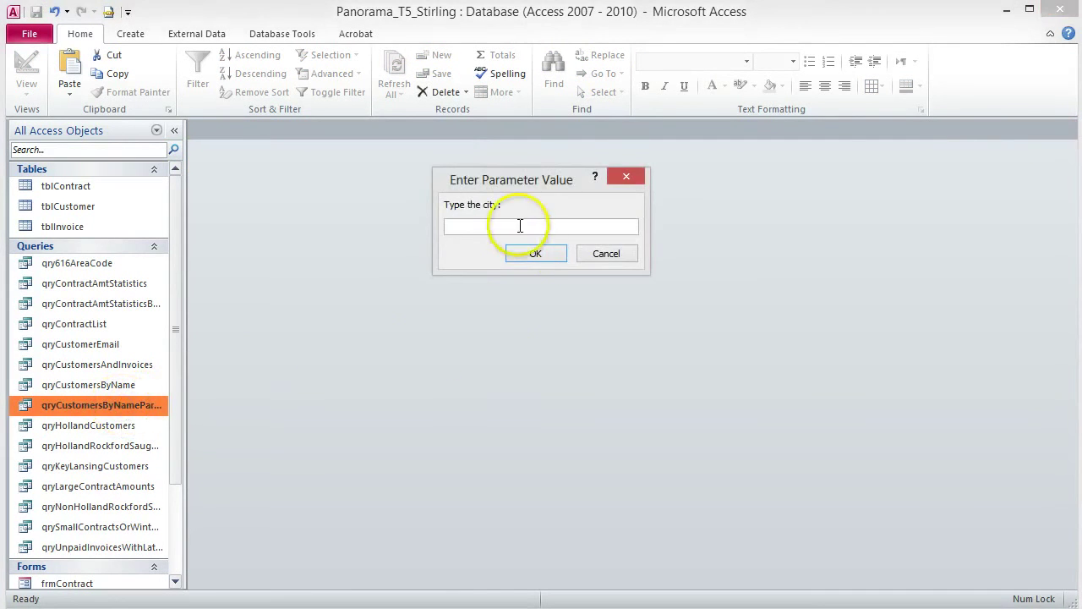
pyautogui.click(537, 254)
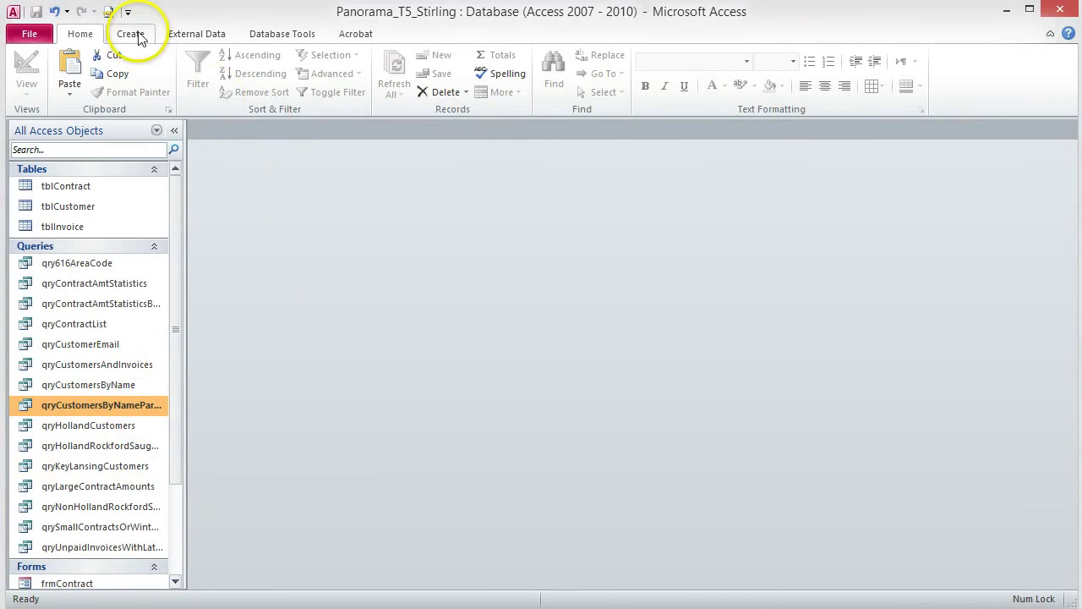
# Start a new query with the Crosstab Query Wizard and base it on the qryCustomersAndInvoices query.
pyautogui.click(139, 39)
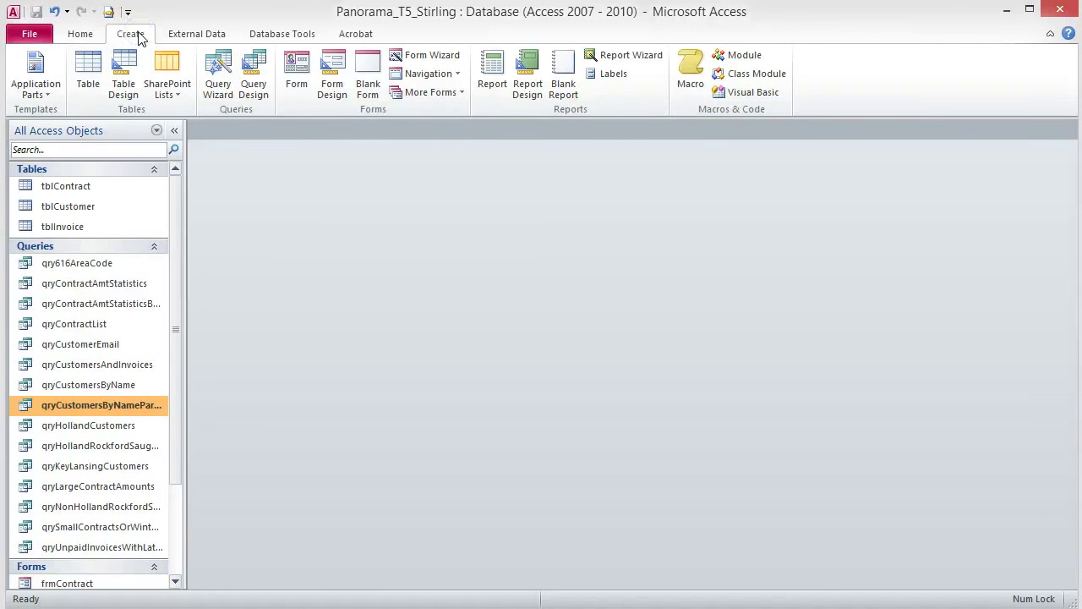
pyautogui.click(218, 74)
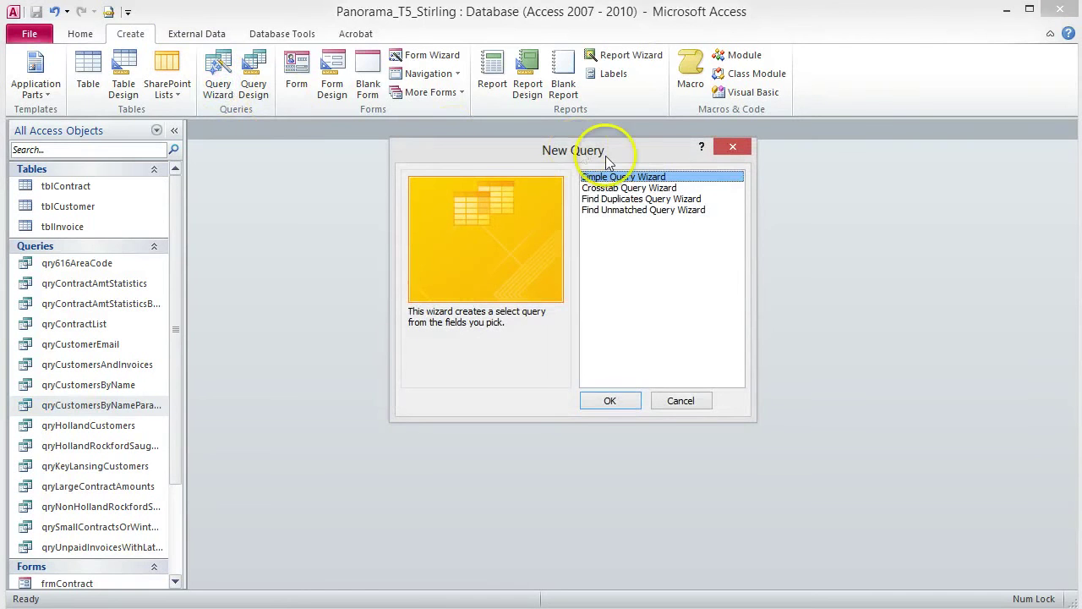
pyautogui.click(680, 190)
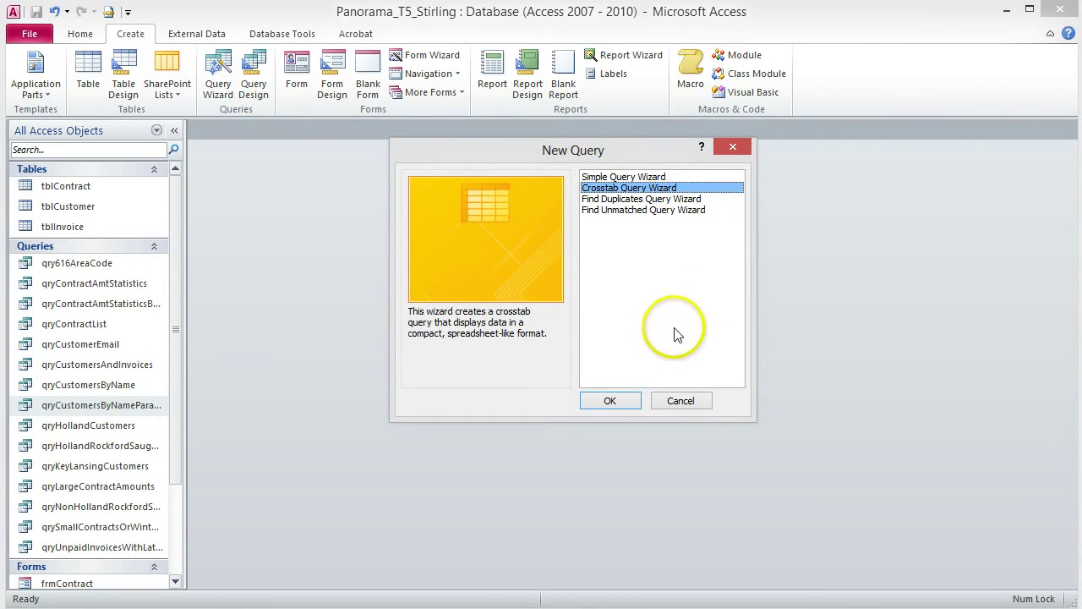
pyautogui.click(607, 401)
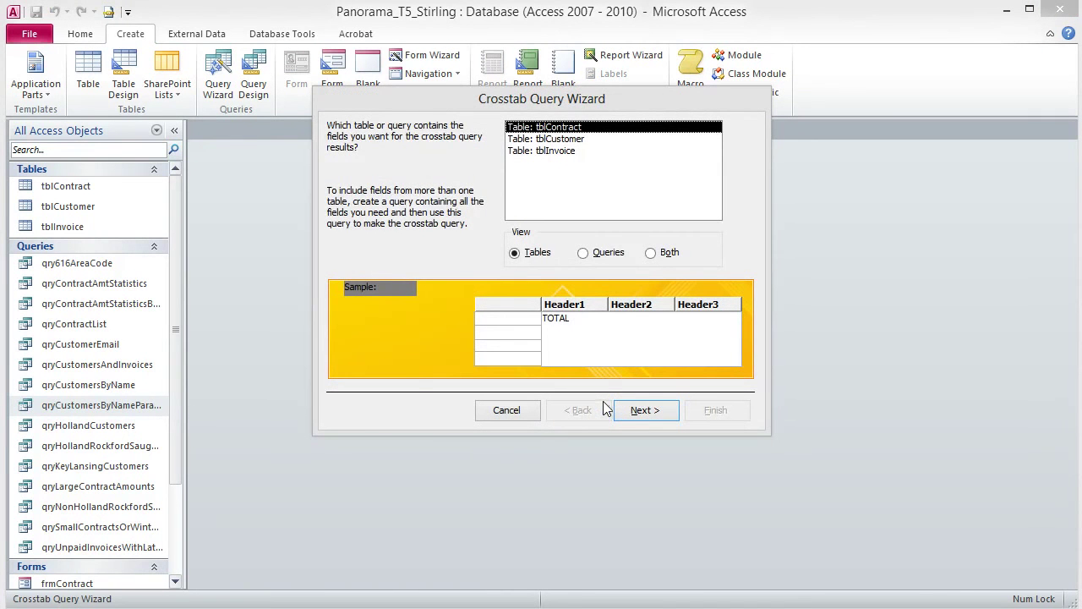
pyautogui.click(584, 253)
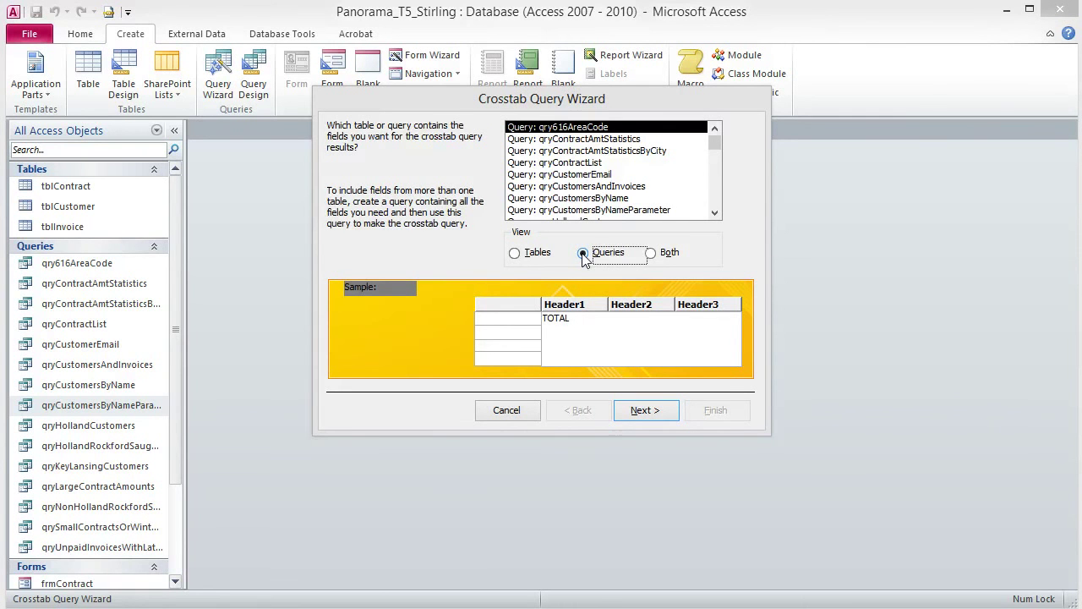
pyautogui.click(597, 187)
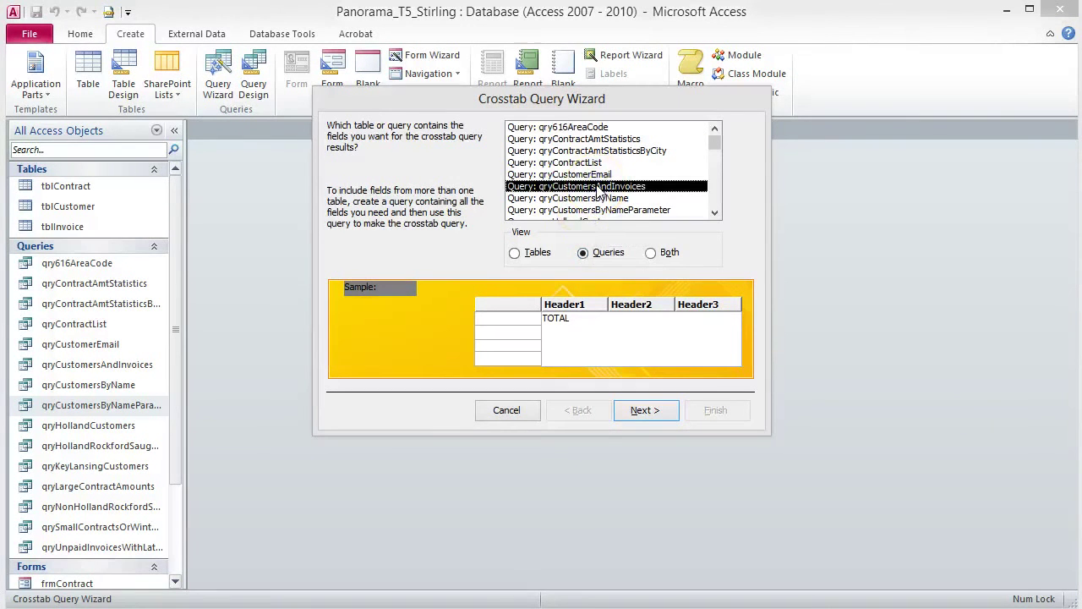
pyautogui.click(643, 410)
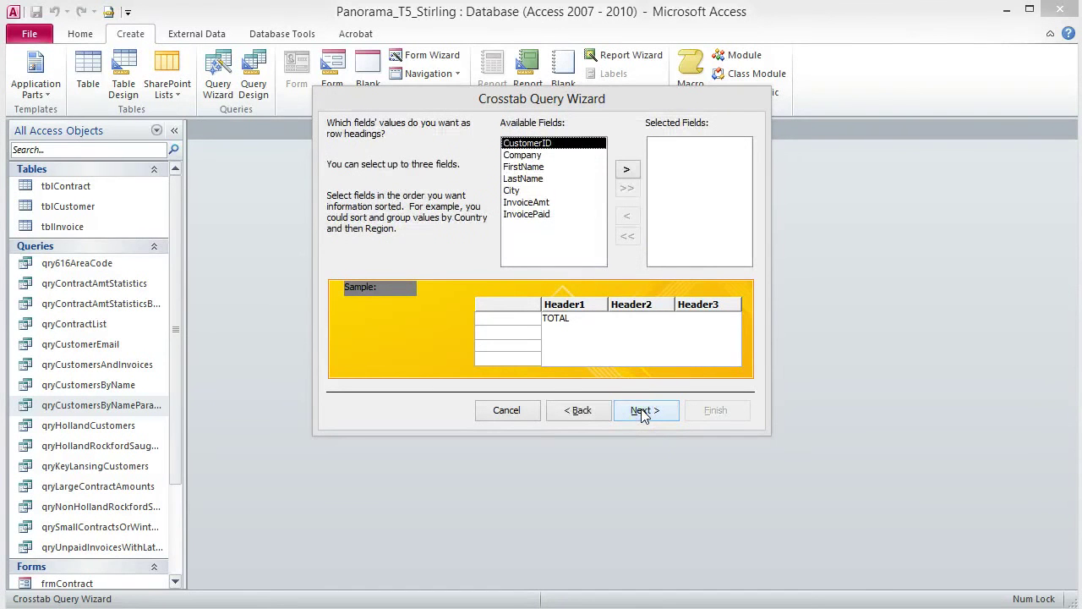
# Use the City field for the crosstab's row headings and InvoicePaid for its column headings.
pyautogui.click(514, 190)
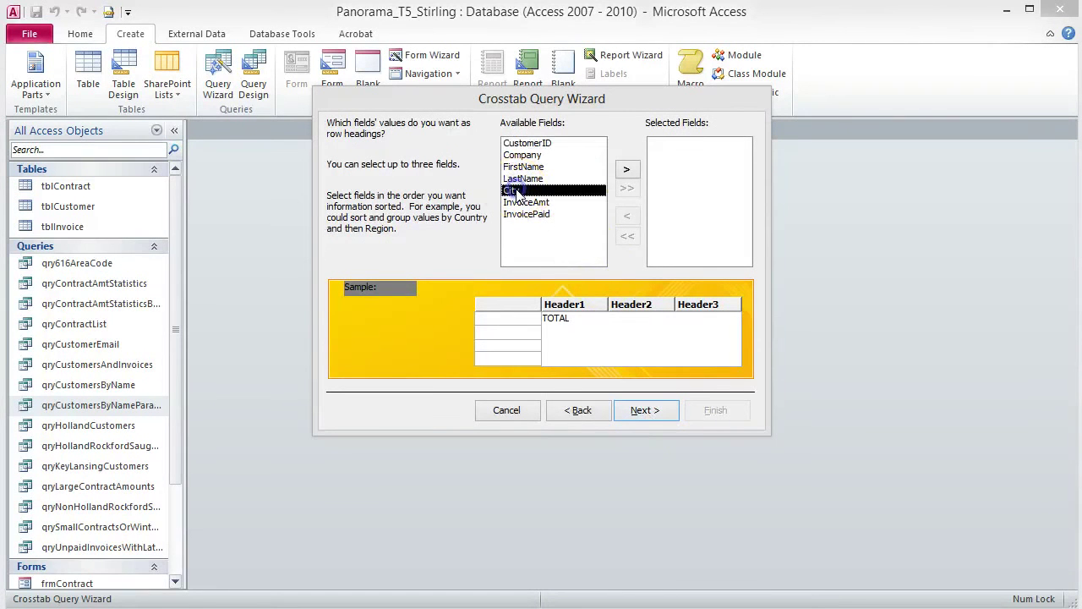
pyautogui.click(626, 170)
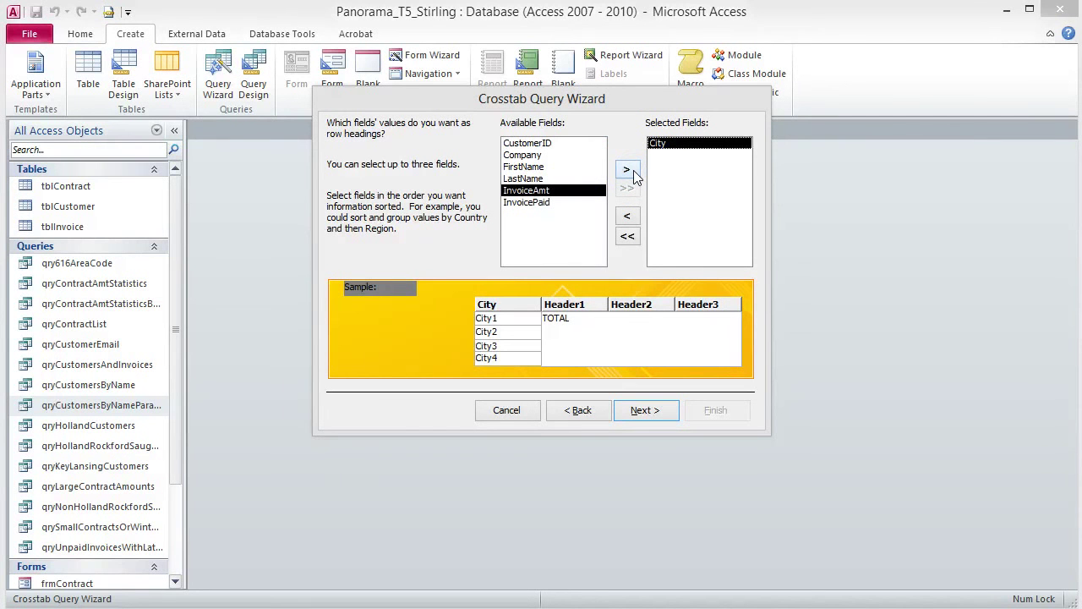
pyautogui.click(640, 414)
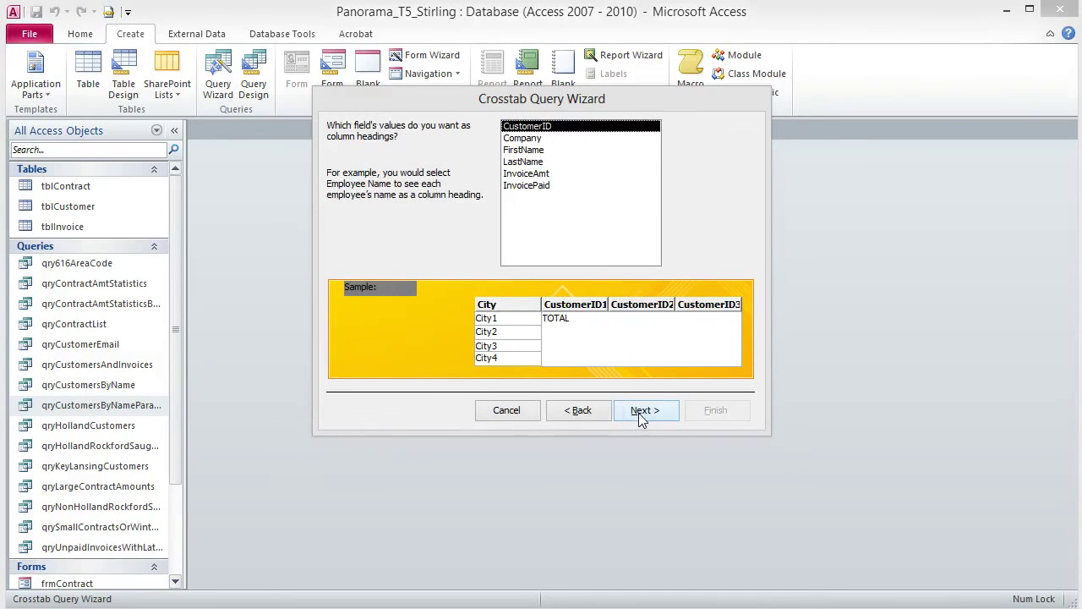
pyautogui.click(541, 185)
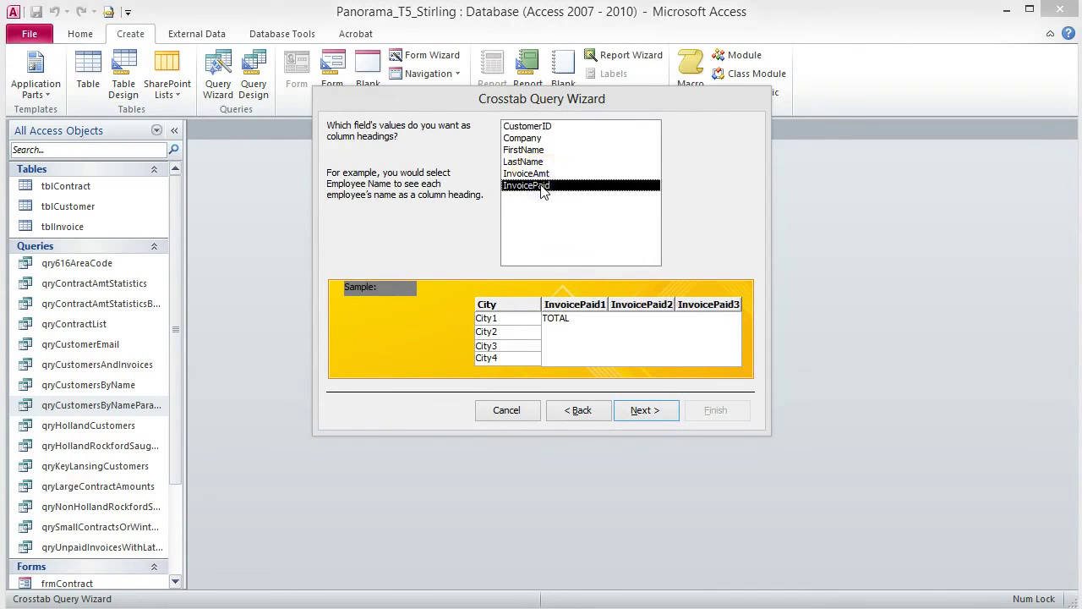
pyautogui.click(661, 412)
pyautogui.click(660, 413)
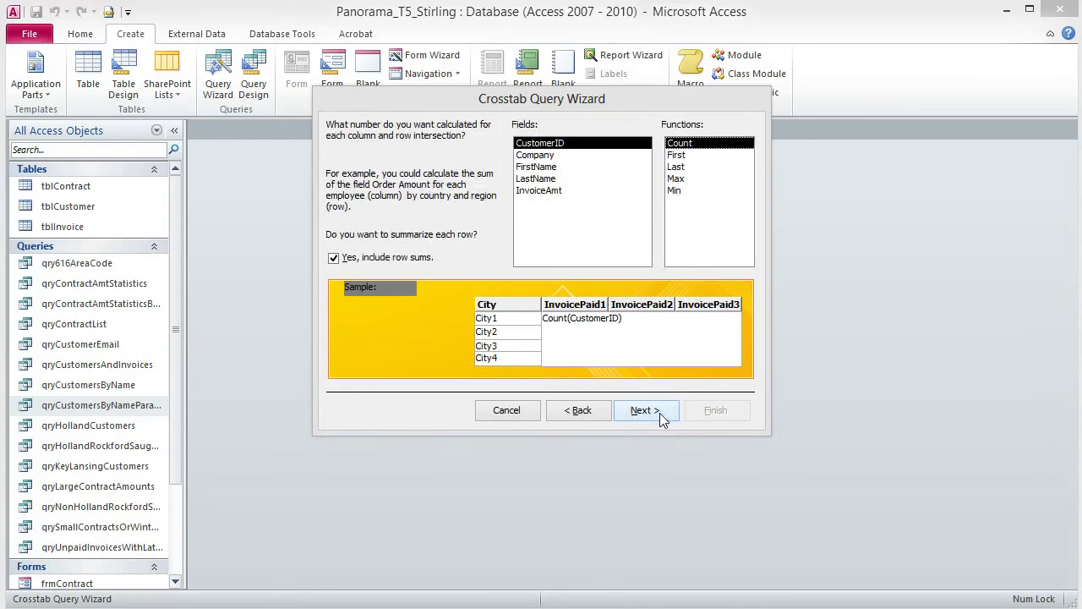
# Calculate the Sum of InvoiceAmt for each column and row intersection of the crosstab.
pyautogui.click(550, 193)
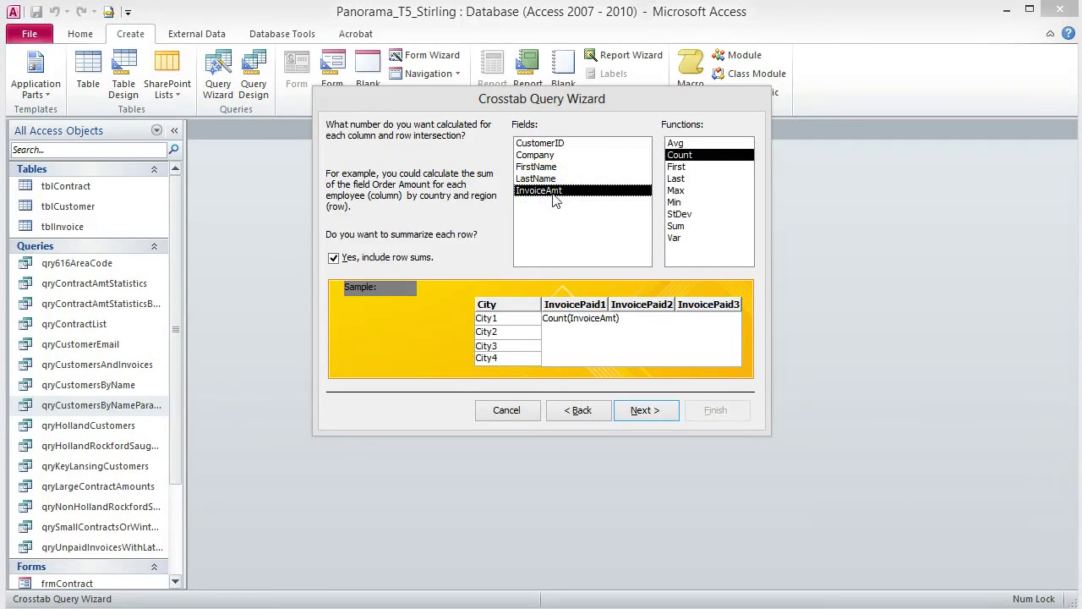
pyautogui.click(678, 225)
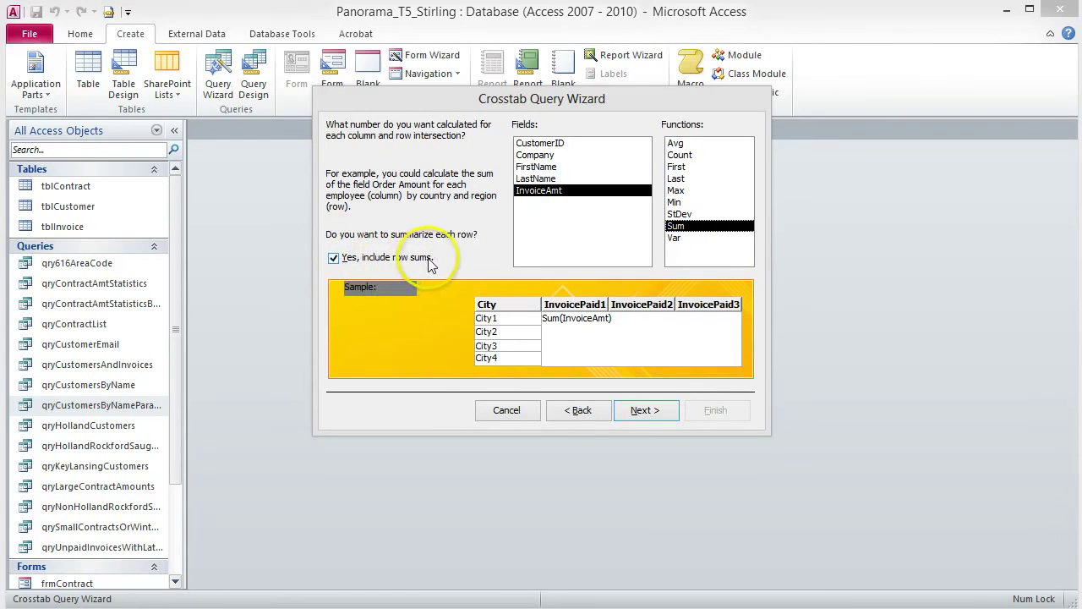
pyautogui.click(643, 411)
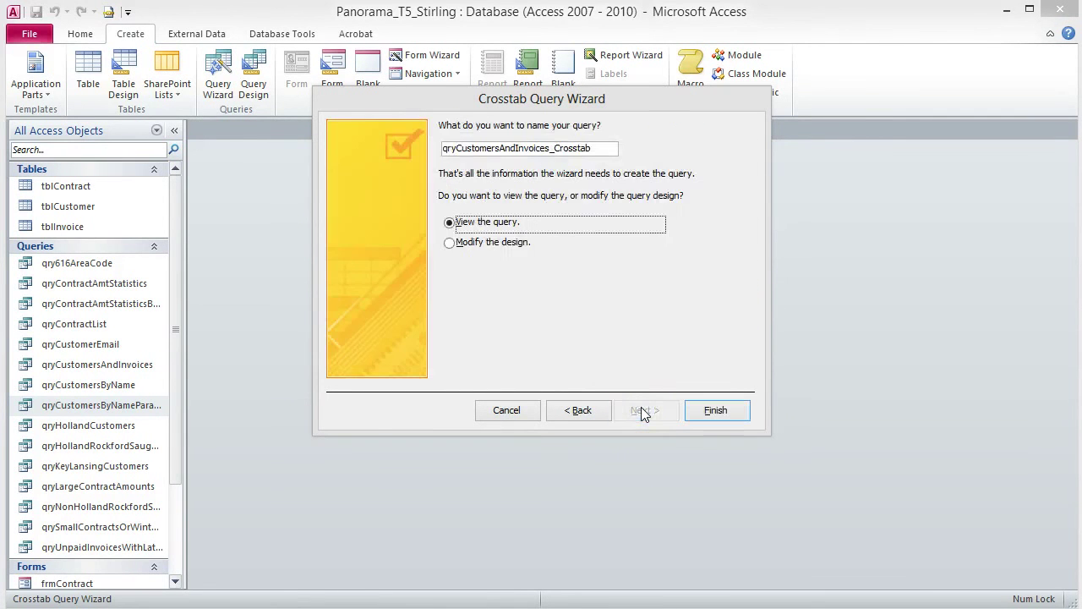
# Name the crosstab query qryCustomersAndInvoicesCrosstab and finish the wizard to view the query.
pyautogui.click(555, 148)
pyautogui.press('BackSpace')
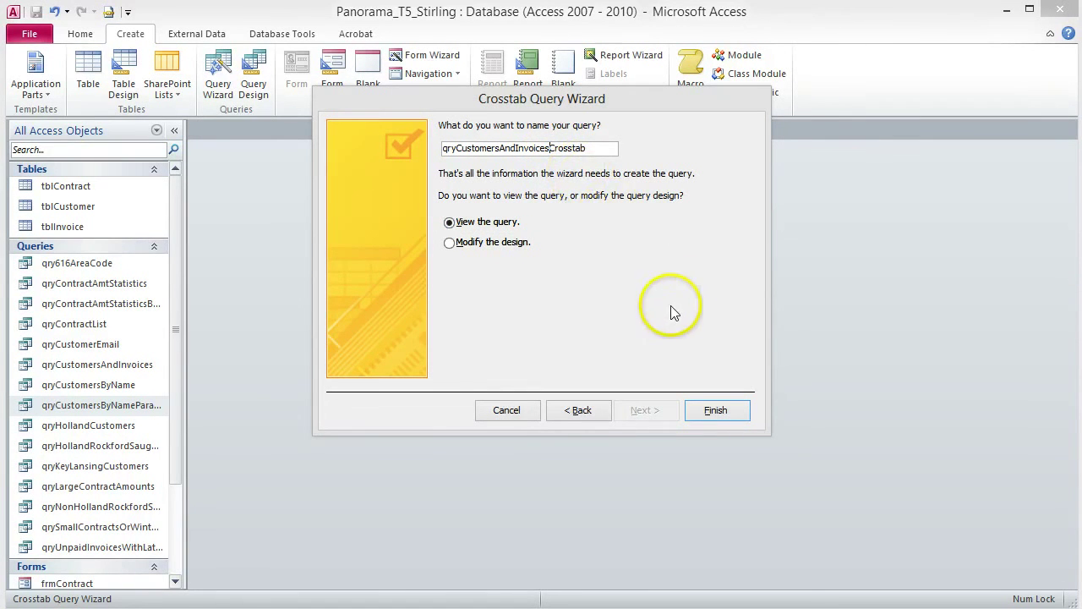
pyautogui.click(729, 410)
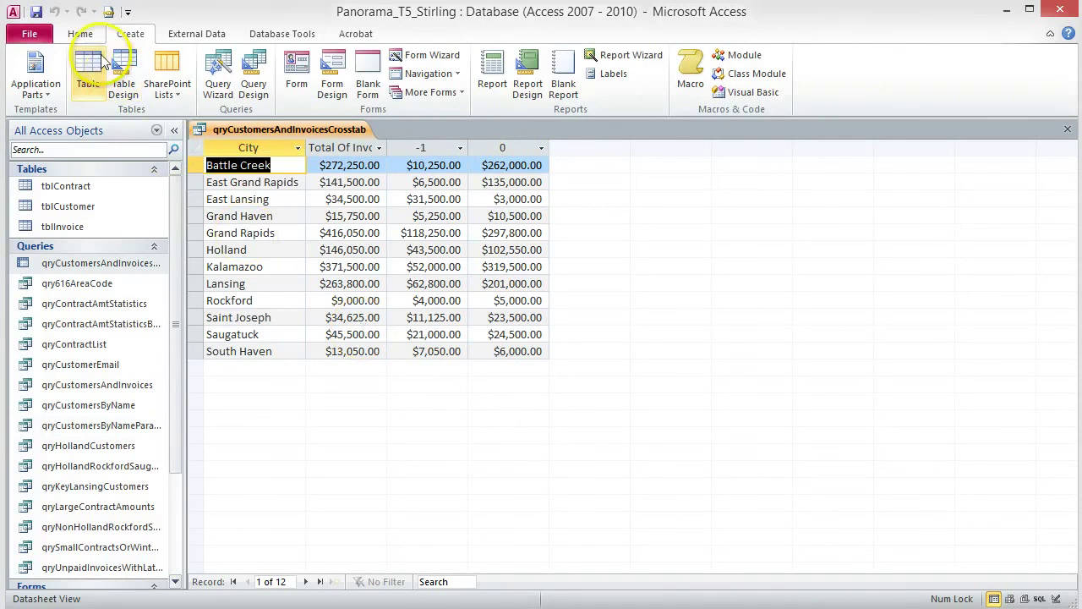
# In the crosstab query's design, replace the InvoicePaid column heading field with the expression IIf (InvoicePaid,"Paid","Unpaid").
pyautogui.click(80, 34)
pyautogui.click(28, 68)
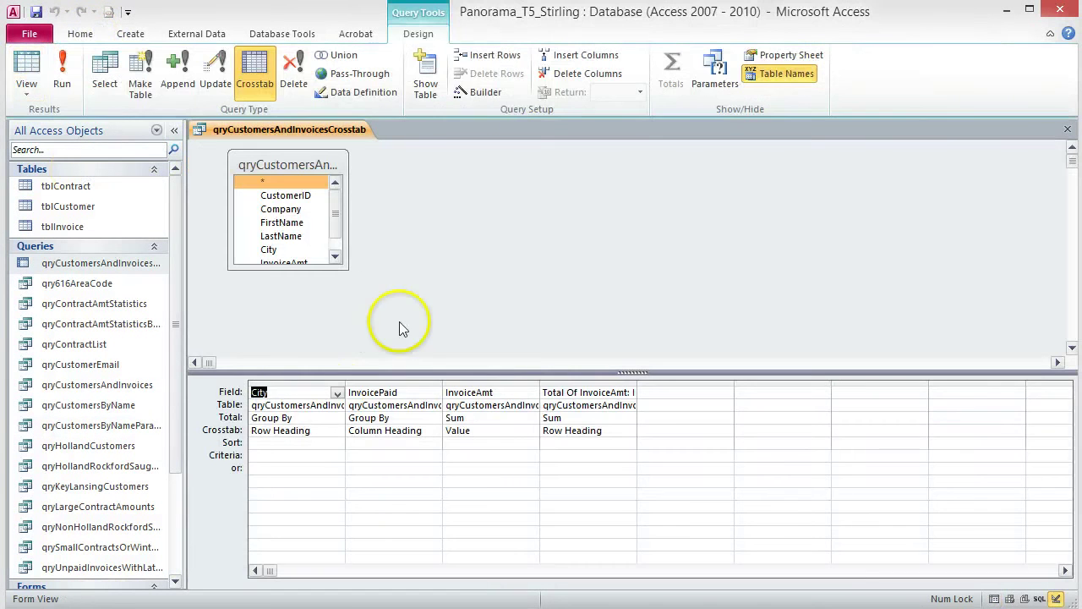
pyautogui.rightClick(416, 394)
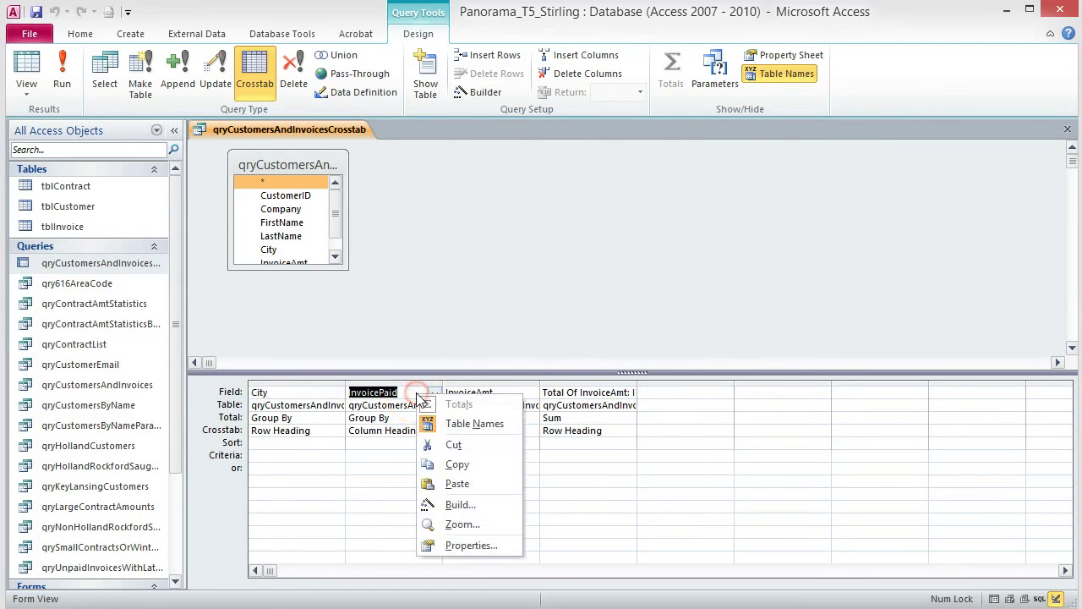
pyautogui.click(461, 524)
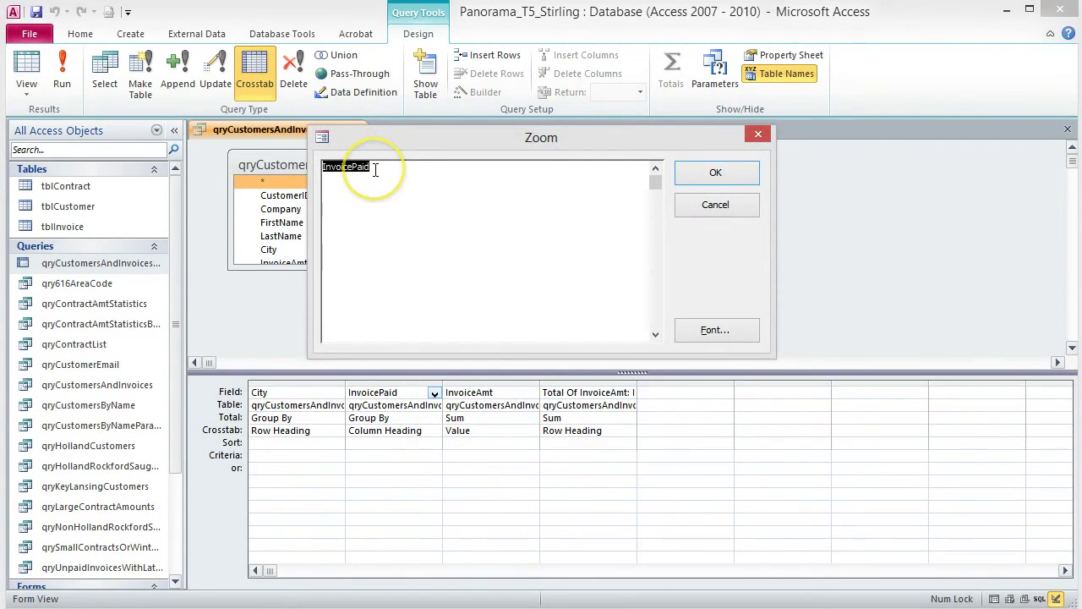
pyautogui.press('Delete')
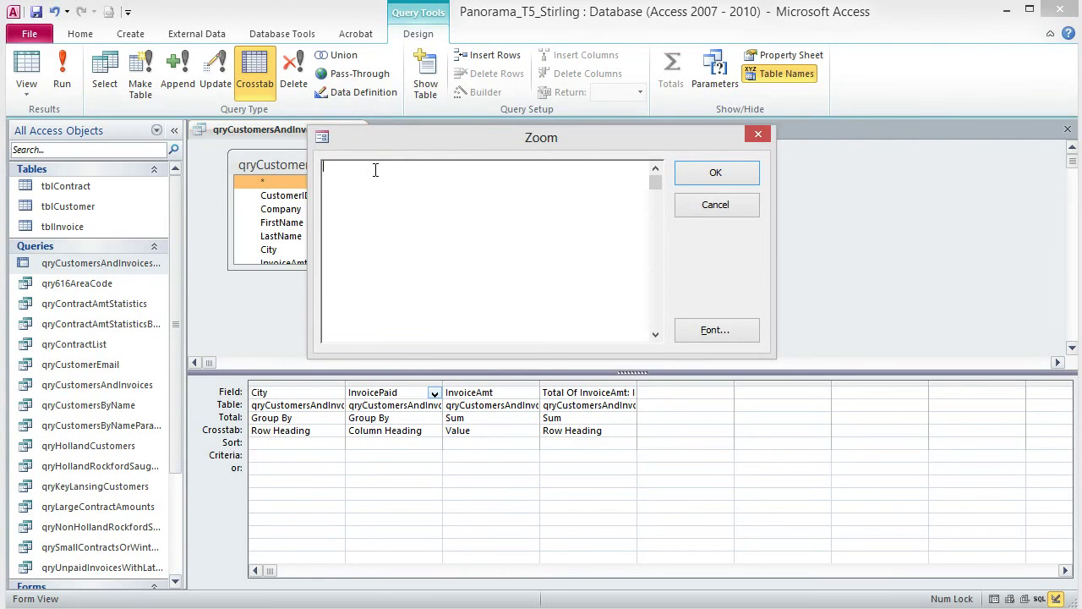
pyautogui.write('IIf (InvoicePaid,"Paid","Unpaid")')
pyautogui.click(712, 171)
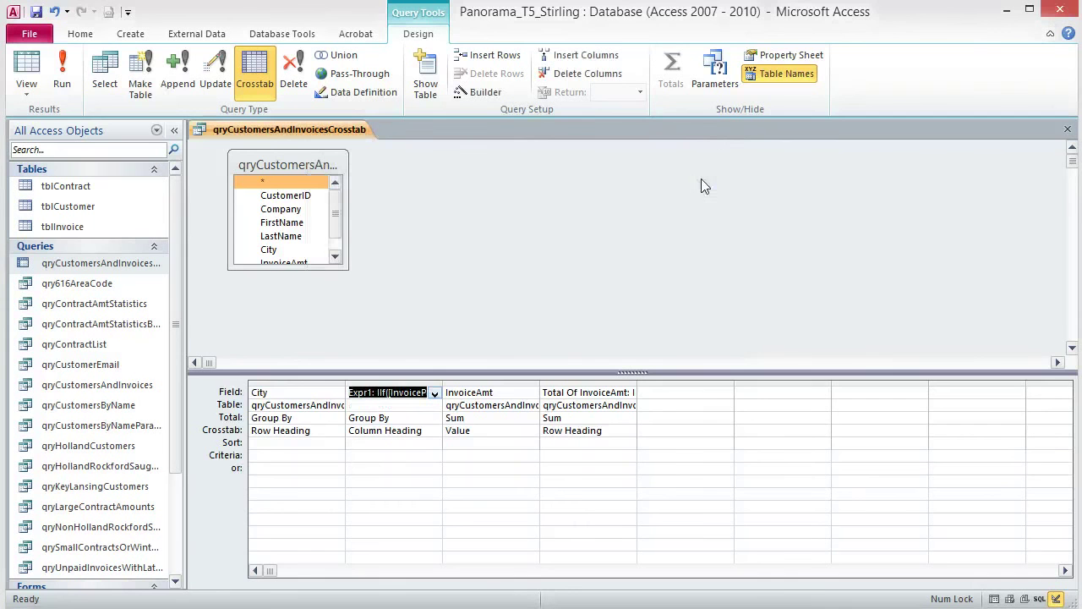
# Run the modified crosstab query to view its results, and close it.
pyautogui.click(61, 74)
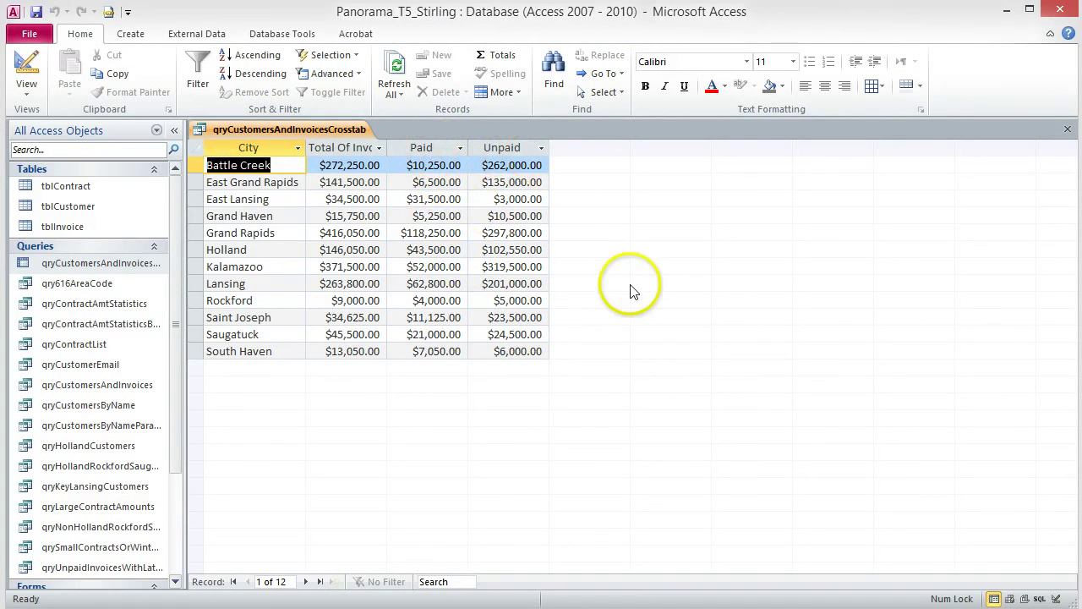
pyautogui.click(1067, 128)
pyautogui.click(359, 324)
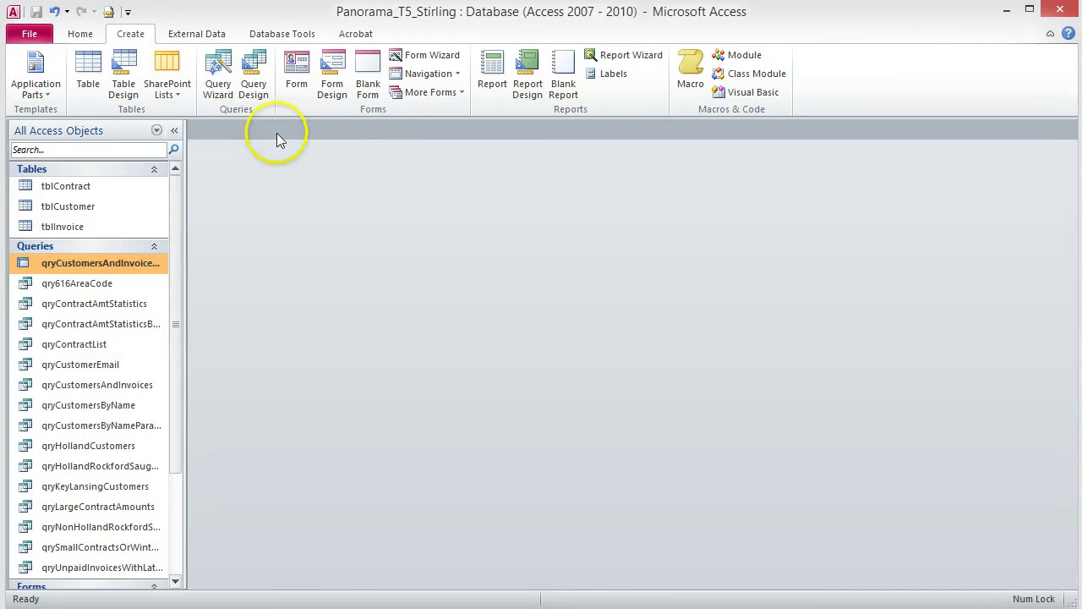
# Start a new query with the Find Duplicates Query Wizard and base it on the tblContract table.
pyautogui.click(217, 67)
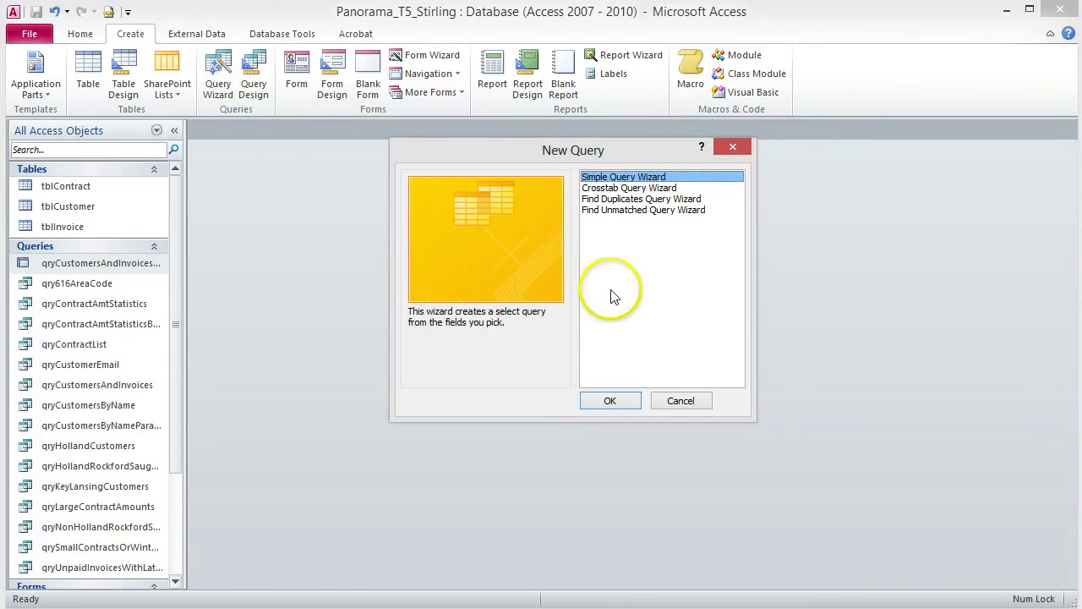
pyautogui.click(692, 199)
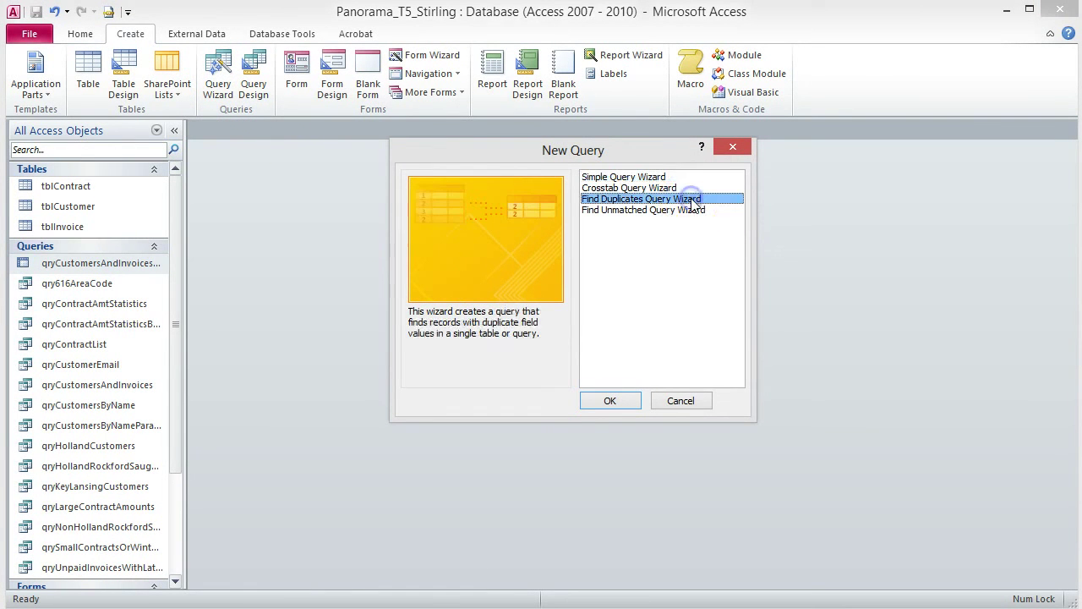
pyautogui.click(611, 401)
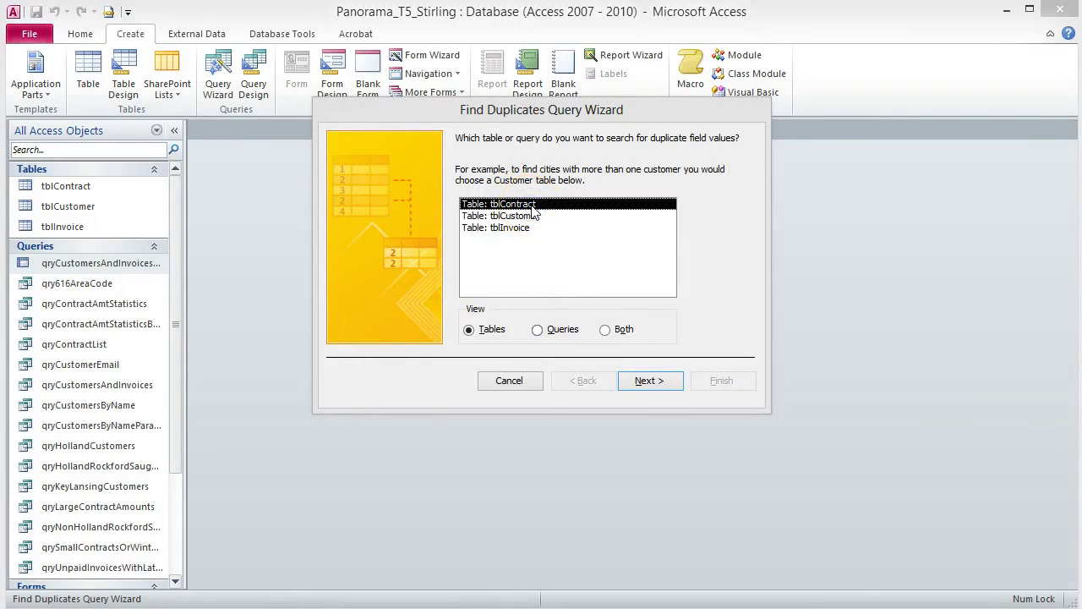
pyautogui.click(663, 388)
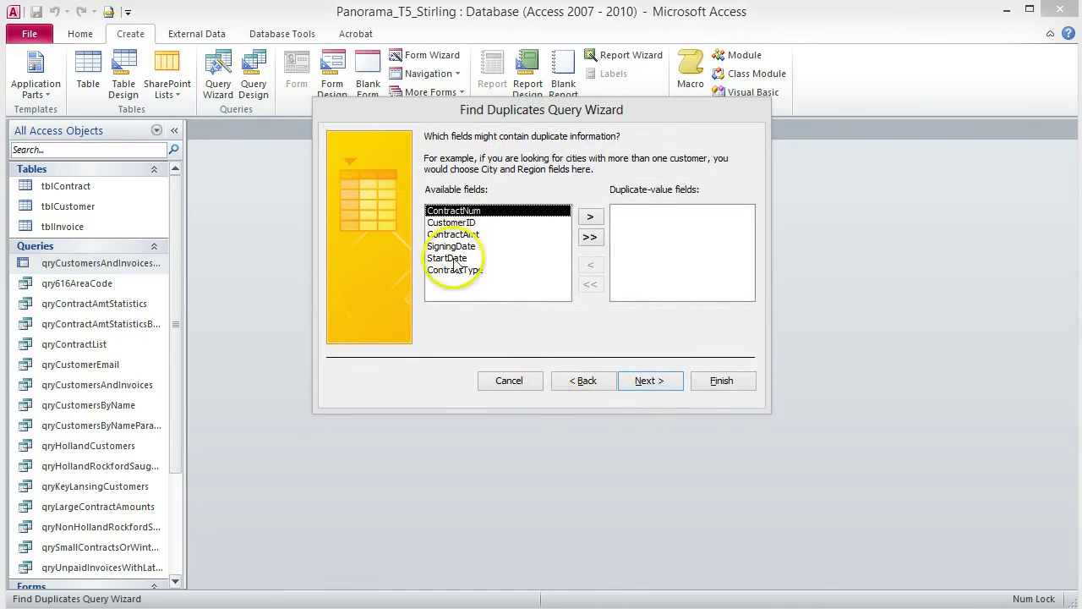
# Choose StartDate as the duplicate-value field and include all remaining tblContract fields as additional query fields.
pyautogui.click(501, 258)
pyautogui.click(593, 219)
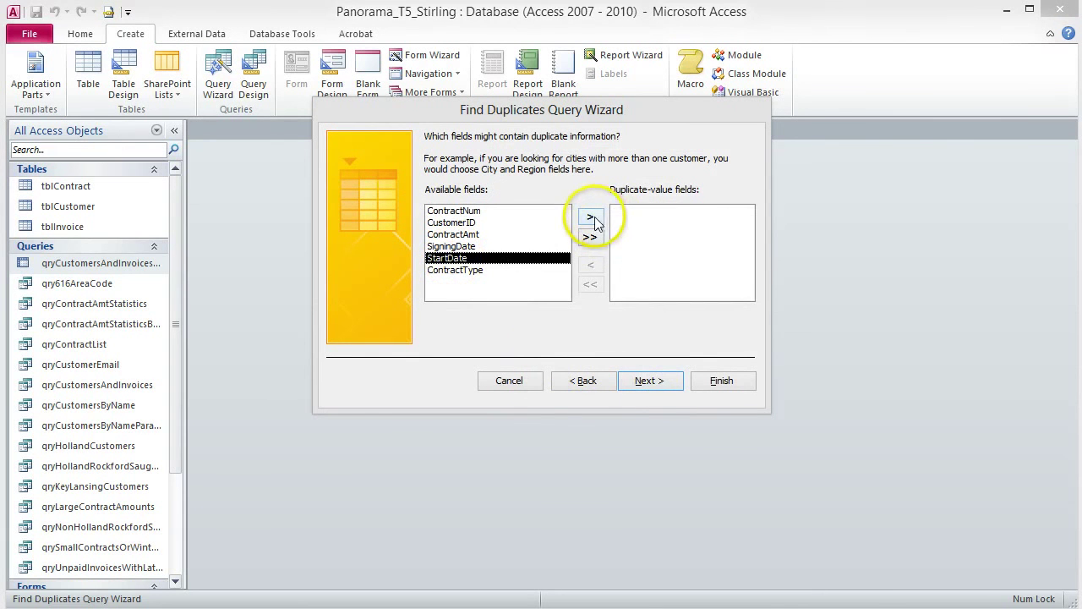
pyautogui.click(593, 218)
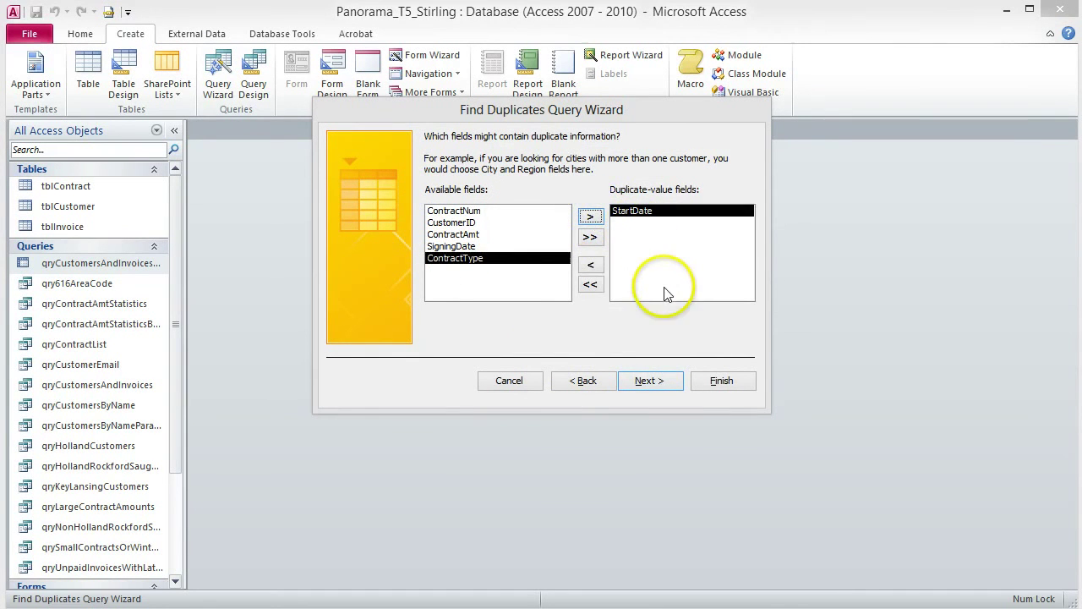
pyautogui.click(666, 382)
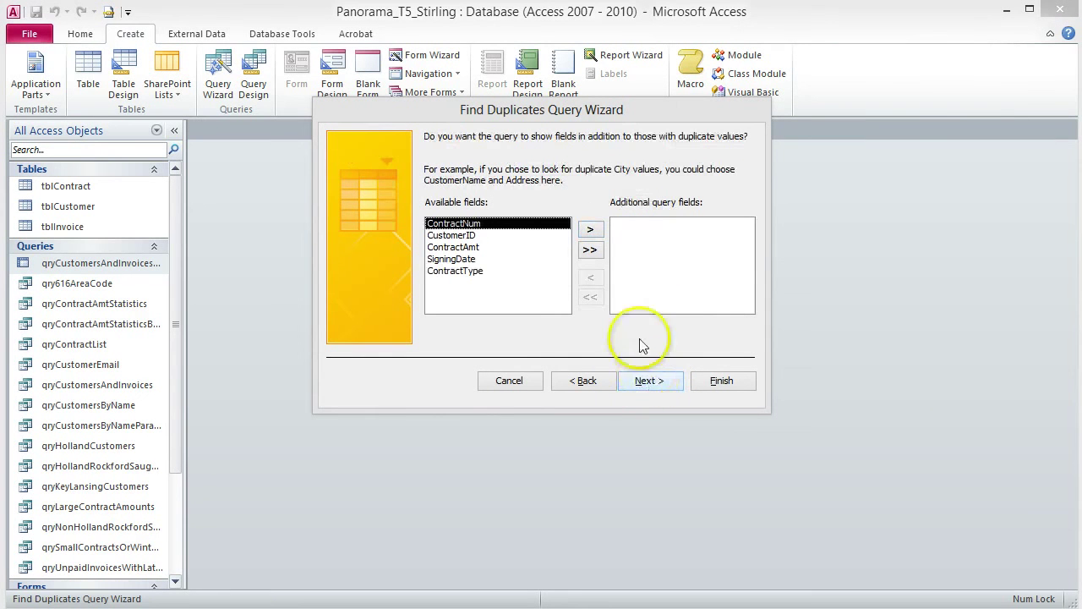
pyautogui.click(590, 250)
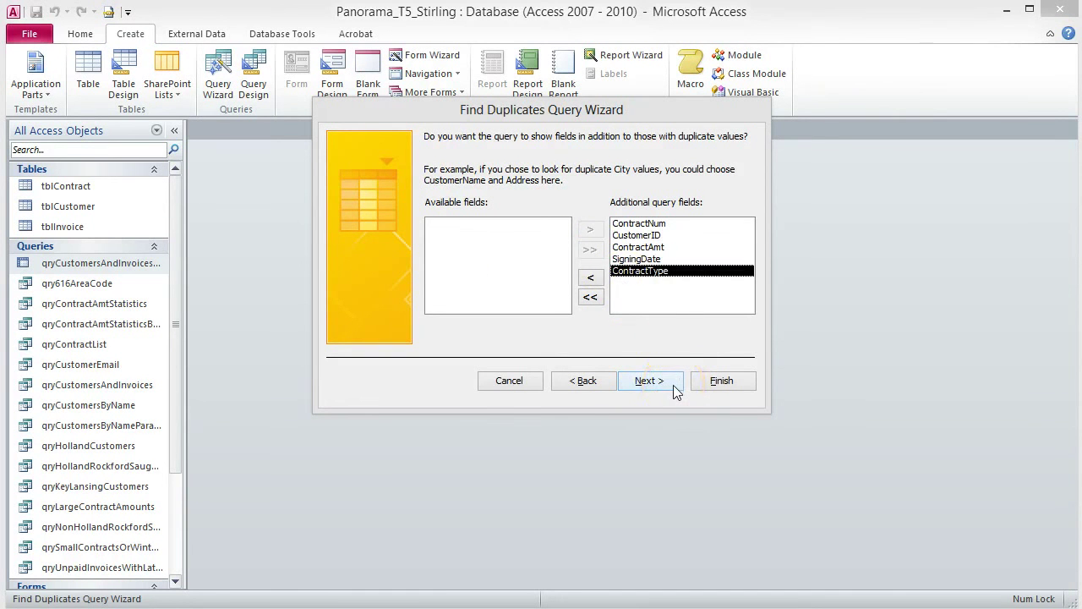
pyautogui.click(649, 380)
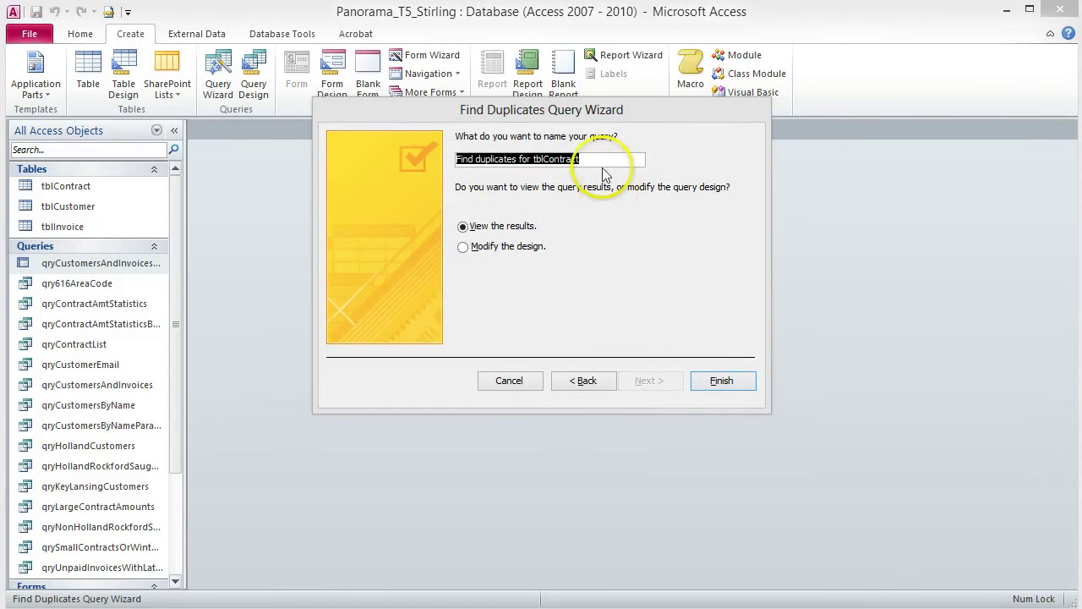
# Name the query qryDuplicateContractStartDate and finish the wizard to view the results.
pyautogui.moveTo(633, 160); pyautogui.dragTo(406, 156)
pyautogui.write('qryDuplicateContractStartDate')
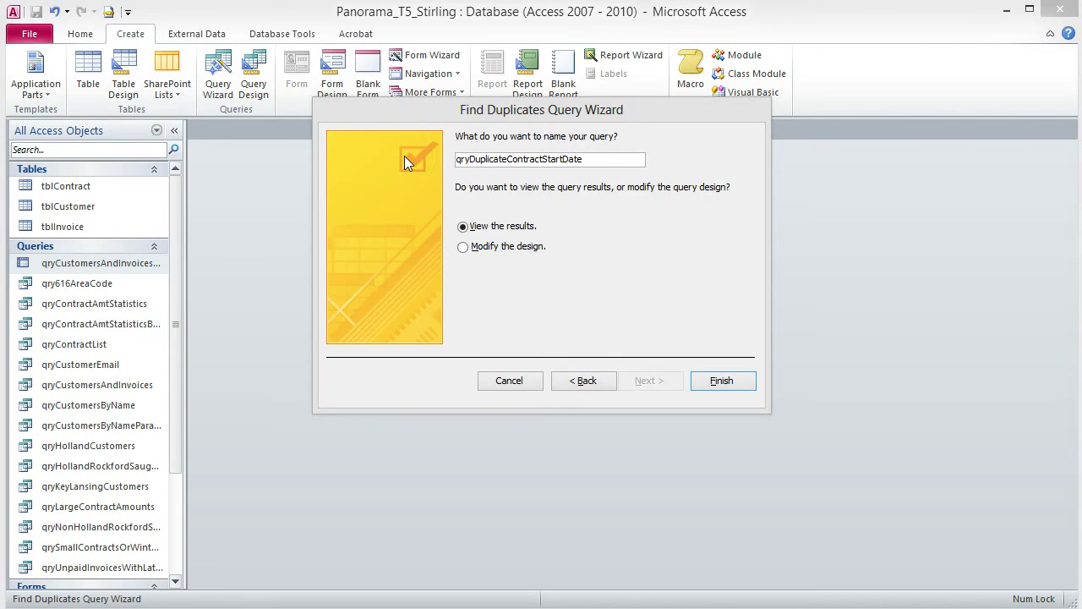
pyautogui.click(718, 382)
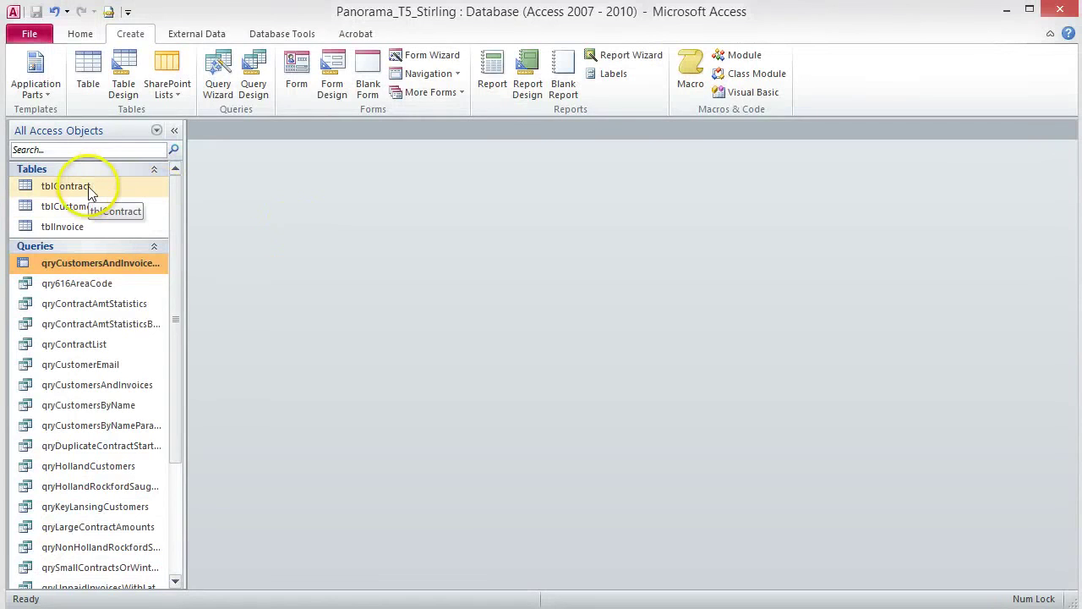
# Try to change the CustomerID field of tblContract to a lookup field in Design view, and close the table without saving.
pyautogui.rightClick(90, 188)
pyautogui.click(147, 217)
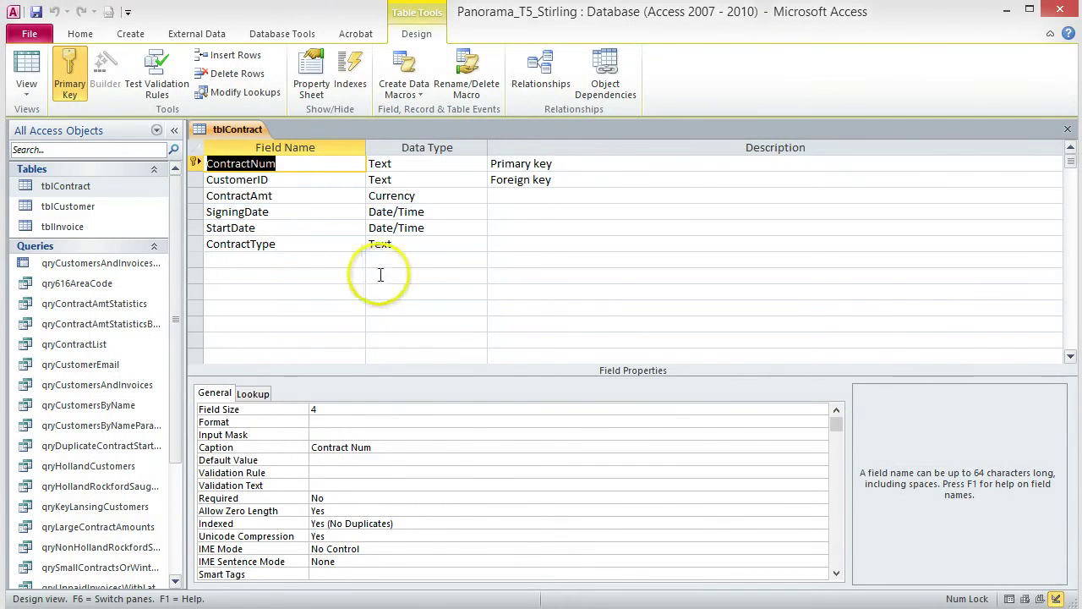
pyautogui.click(479, 179)
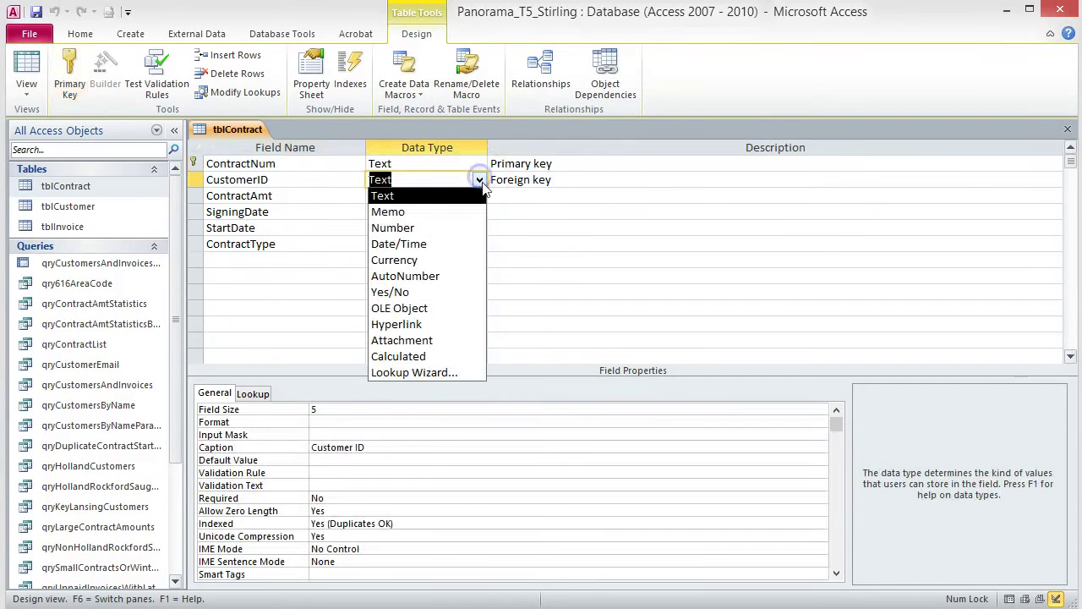
pyautogui.click(441, 372)
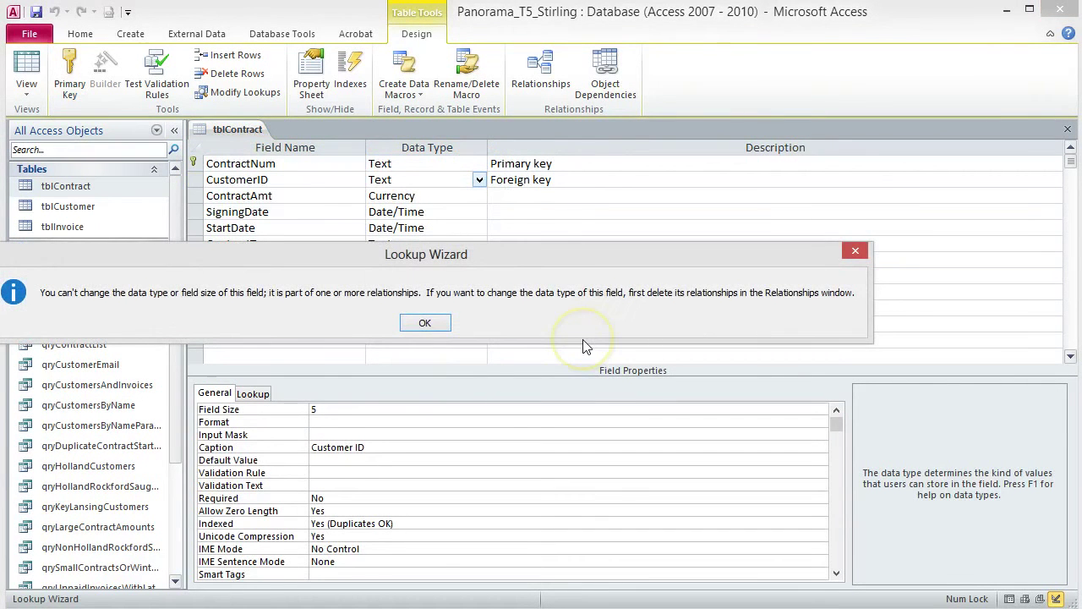
pyautogui.click(416, 323)
pyautogui.moveTo(266, 249); pyautogui.dragTo(318, 251)
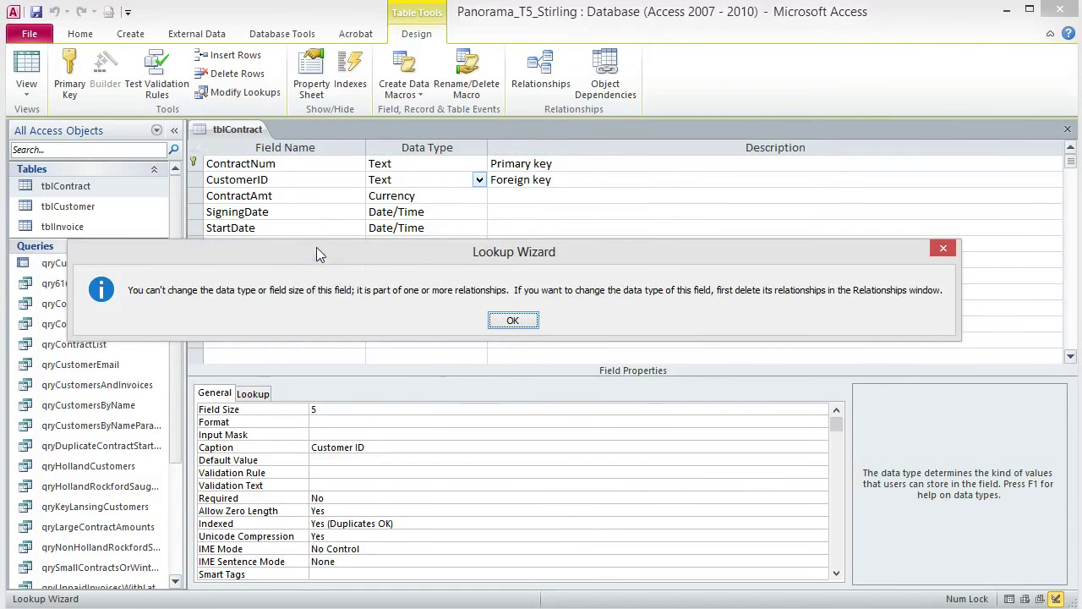
pyautogui.moveTo(387, 301); pyautogui.dragTo(416, 308)
pyautogui.click(513, 322)
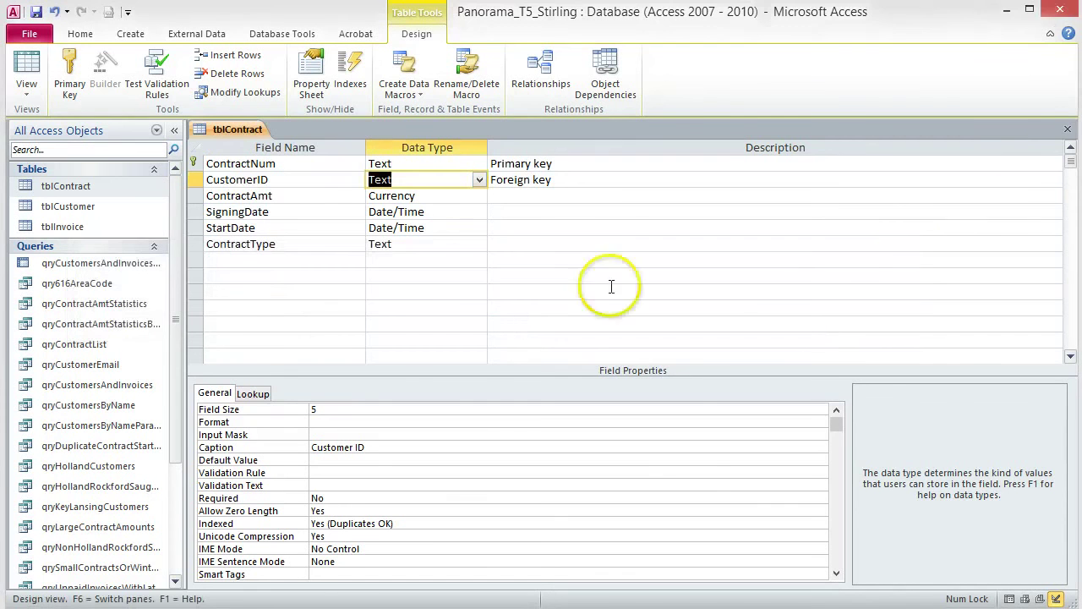
pyautogui.click(1068, 129)
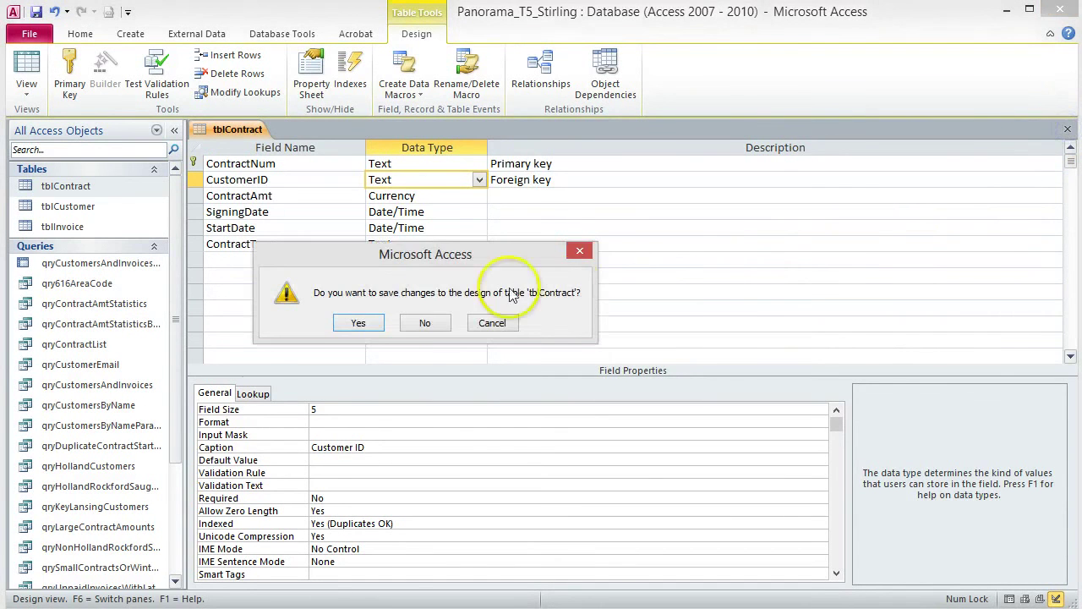
pyautogui.click(427, 325)
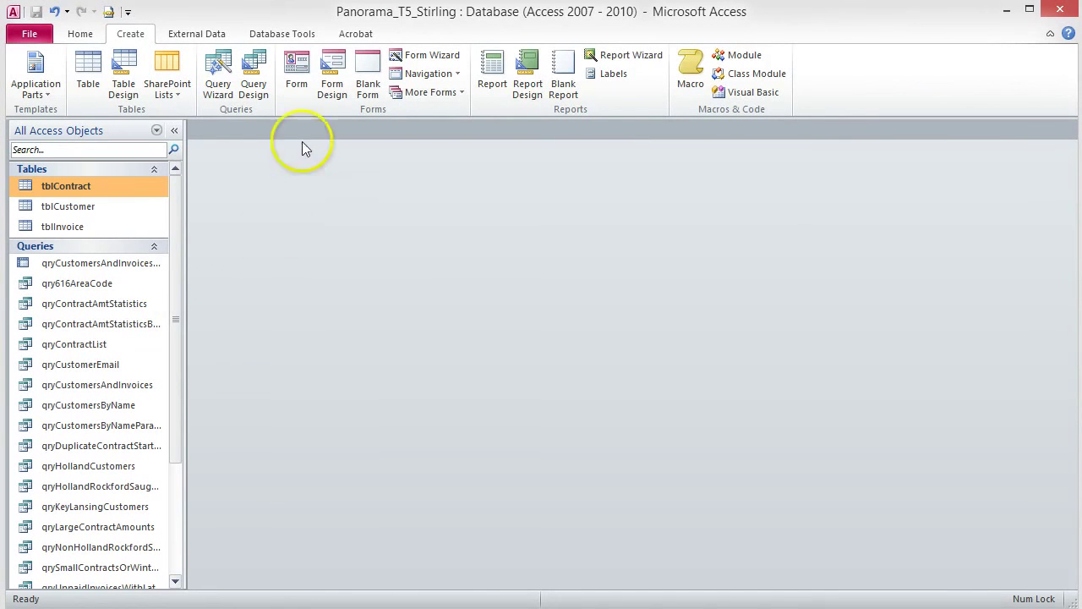
# Delete the relationship between tblCustomer and tblContract and close the Relationships window.
pyautogui.click(303, 34)
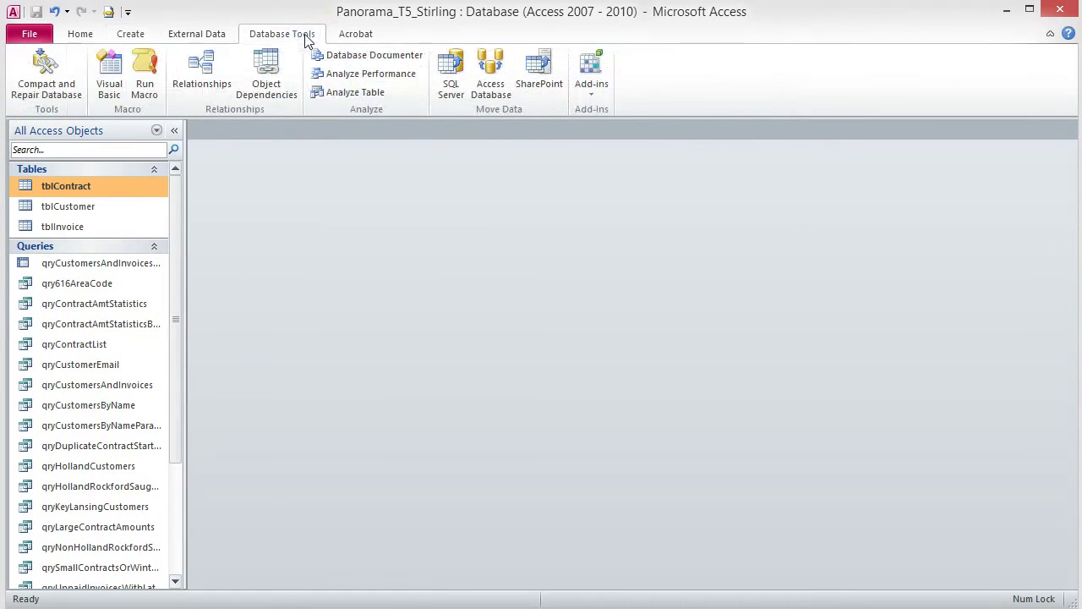
pyautogui.click(205, 77)
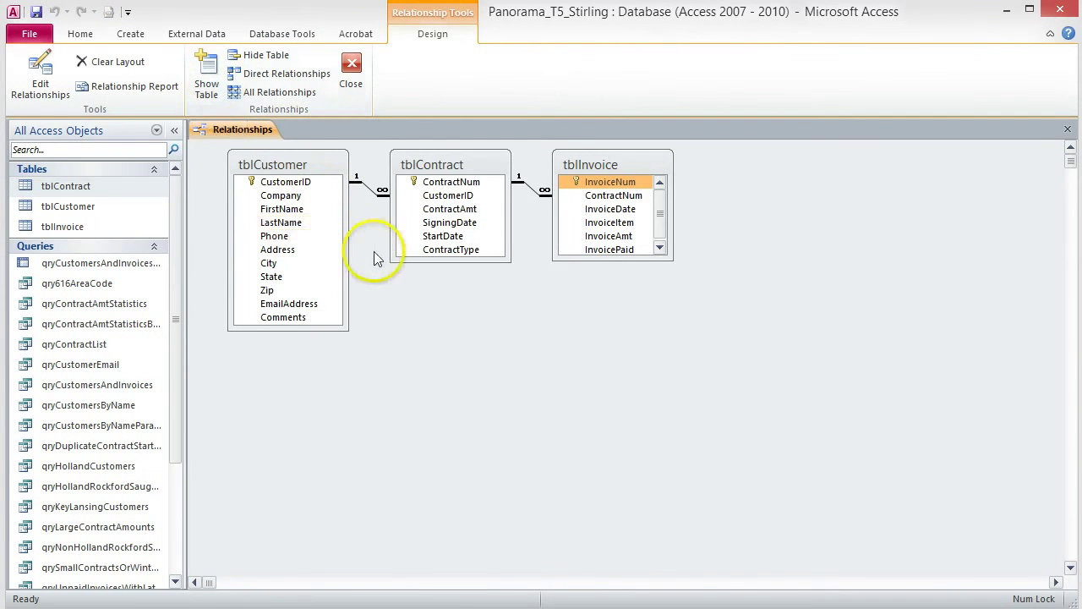
pyautogui.click(367, 185)
pyautogui.rightClick(367, 185)
pyautogui.click(411, 215)
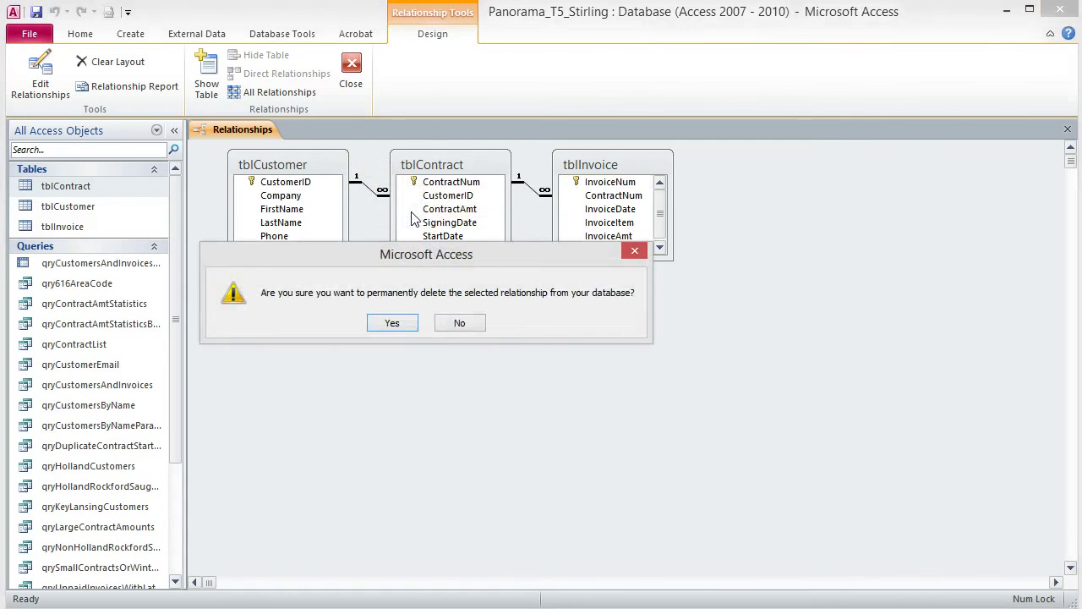
pyautogui.click(391, 322)
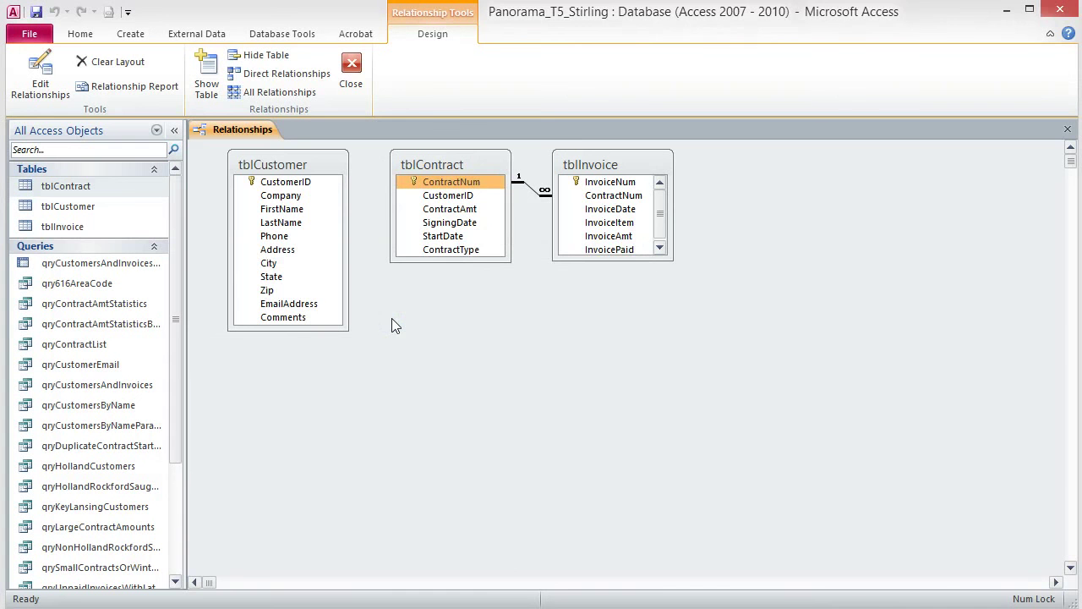
pyautogui.click(1067, 129)
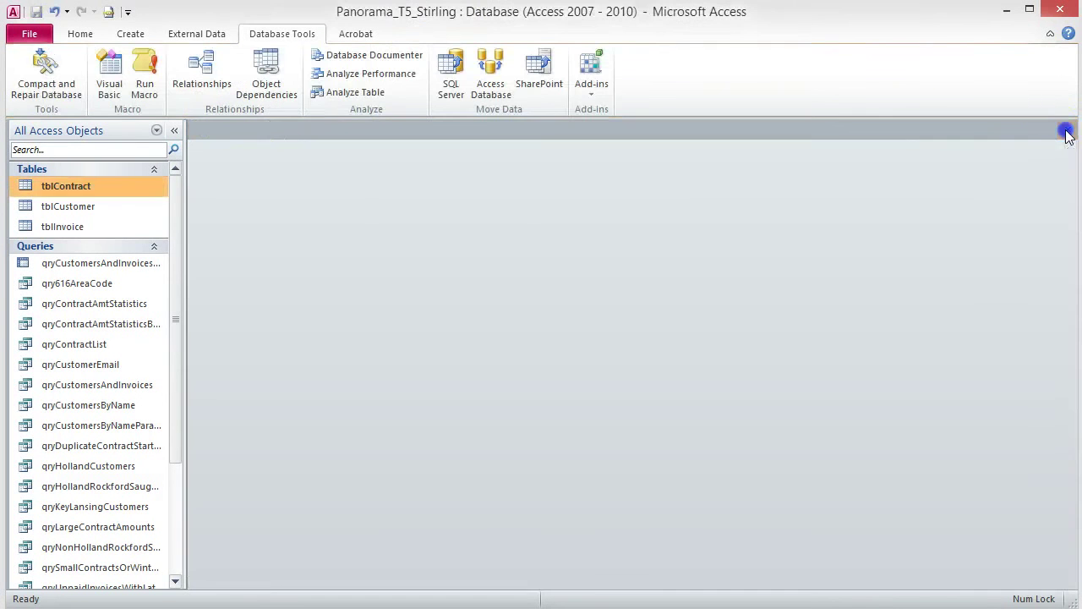
# Open tblContract in Design view and start the Lookup Wizard for the CustomerID field.
pyautogui.click(505, 265)
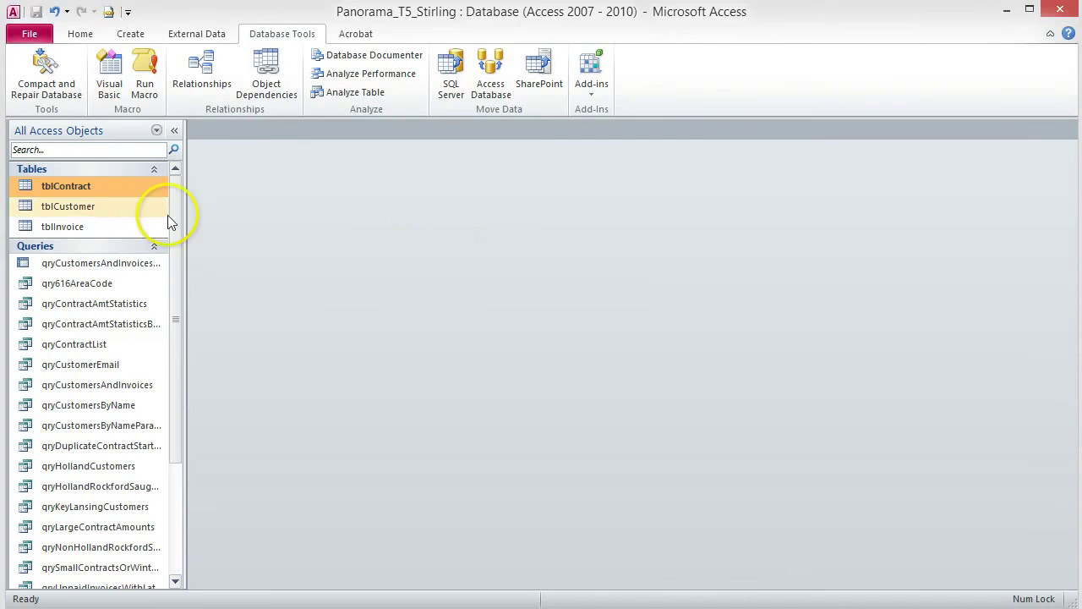
pyautogui.rightClick(83, 189)
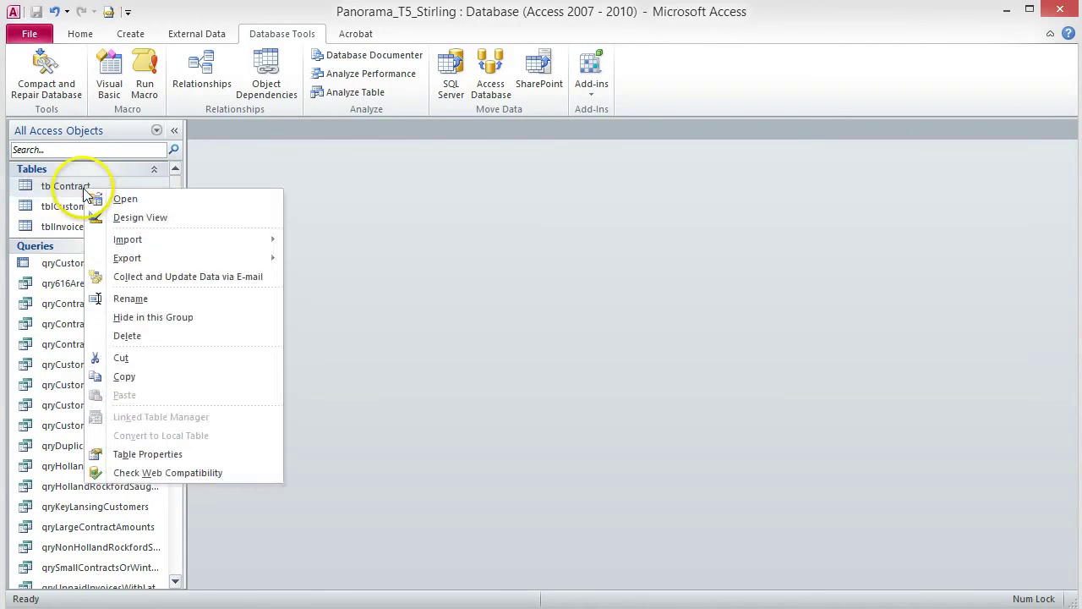
pyautogui.click(118, 217)
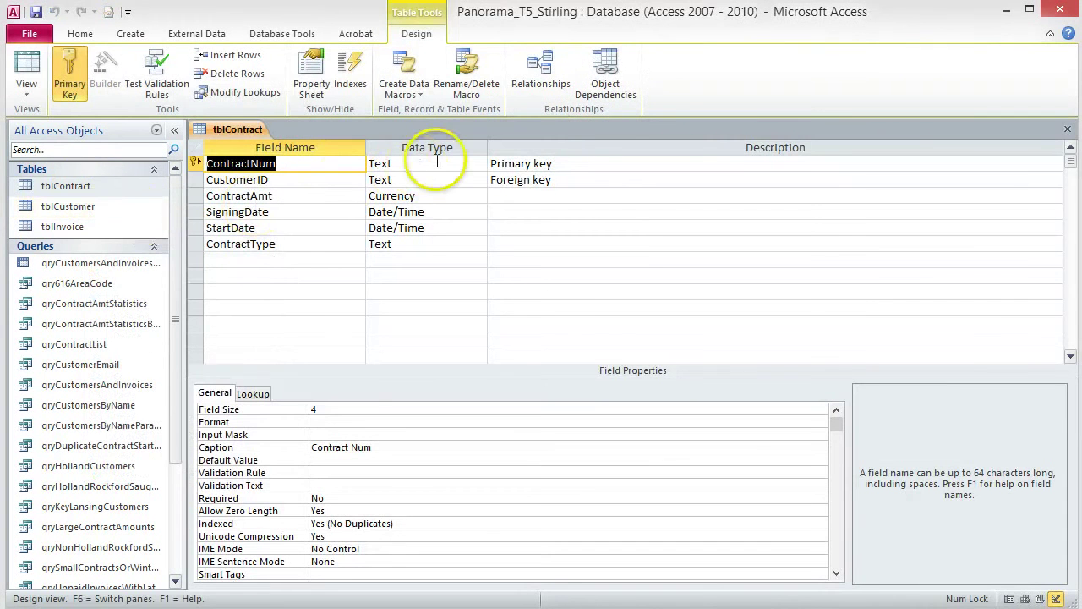
pyautogui.click(476, 179)
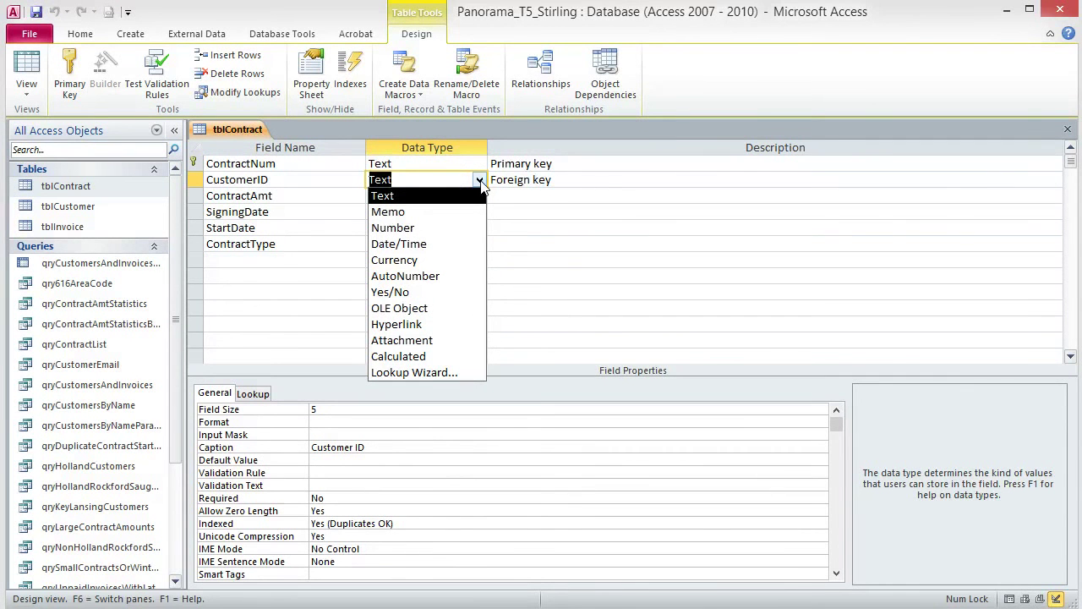
pyautogui.click(458, 372)
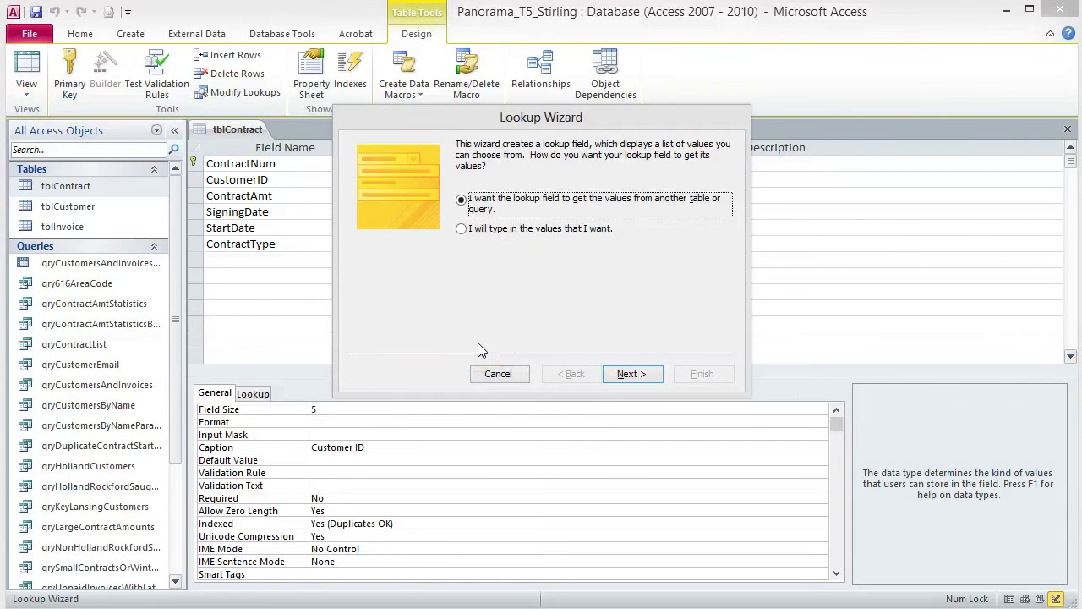
# Set the lookup field to get its values from another table or query, using the query qryCustomersByName.
pyautogui.click(511, 217)
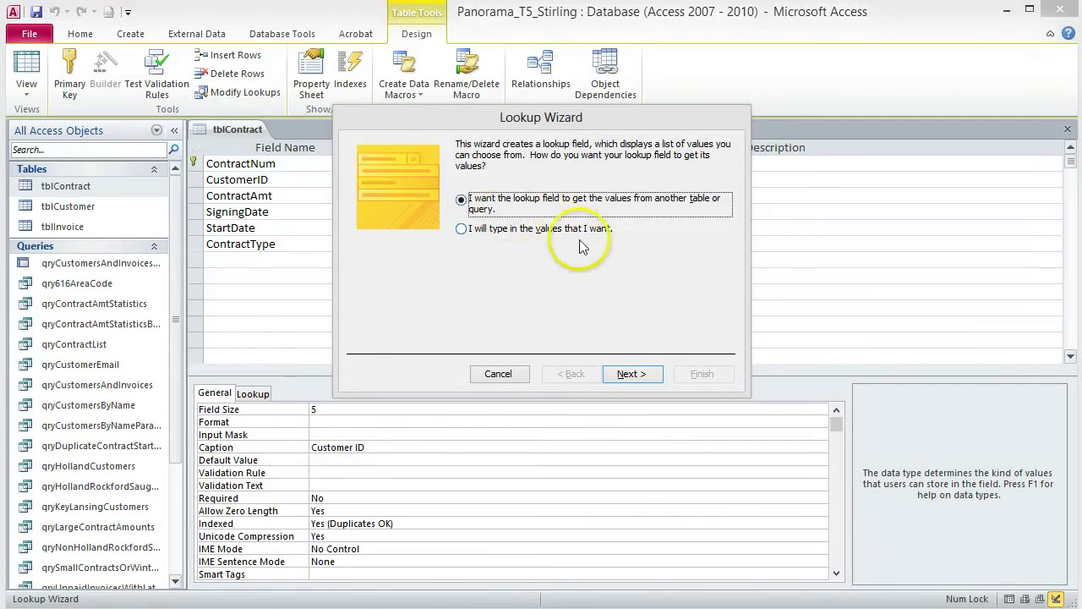
pyautogui.click(647, 377)
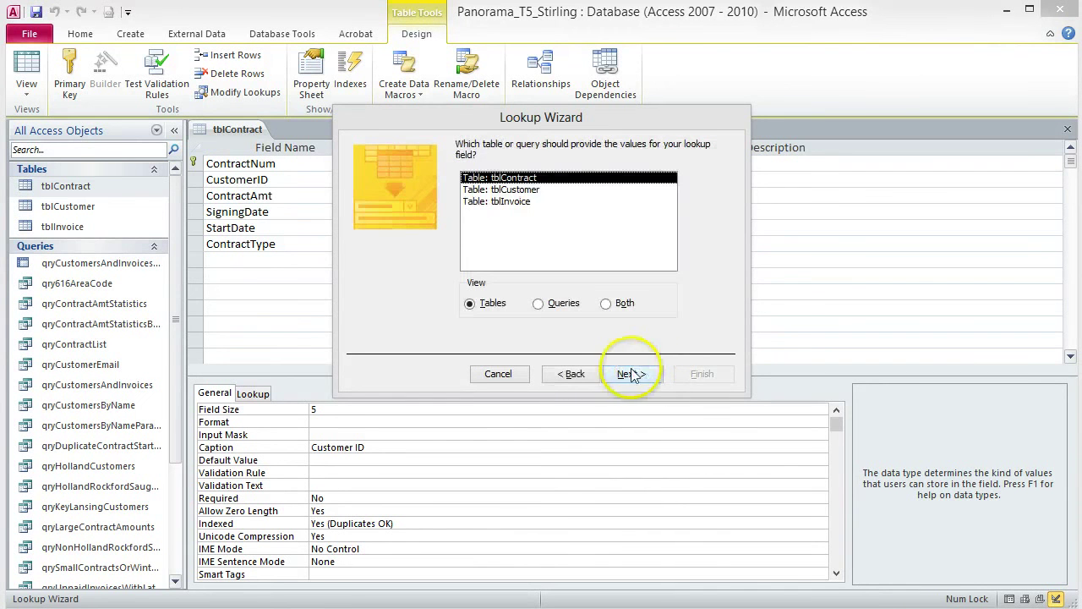
pyautogui.click(539, 306)
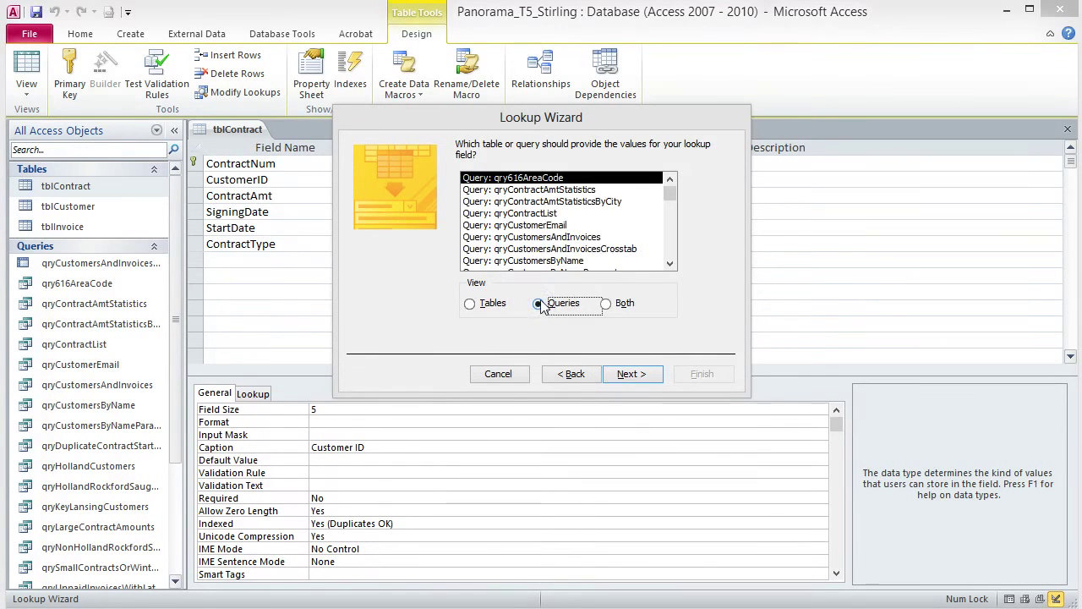
pyautogui.click(568, 261)
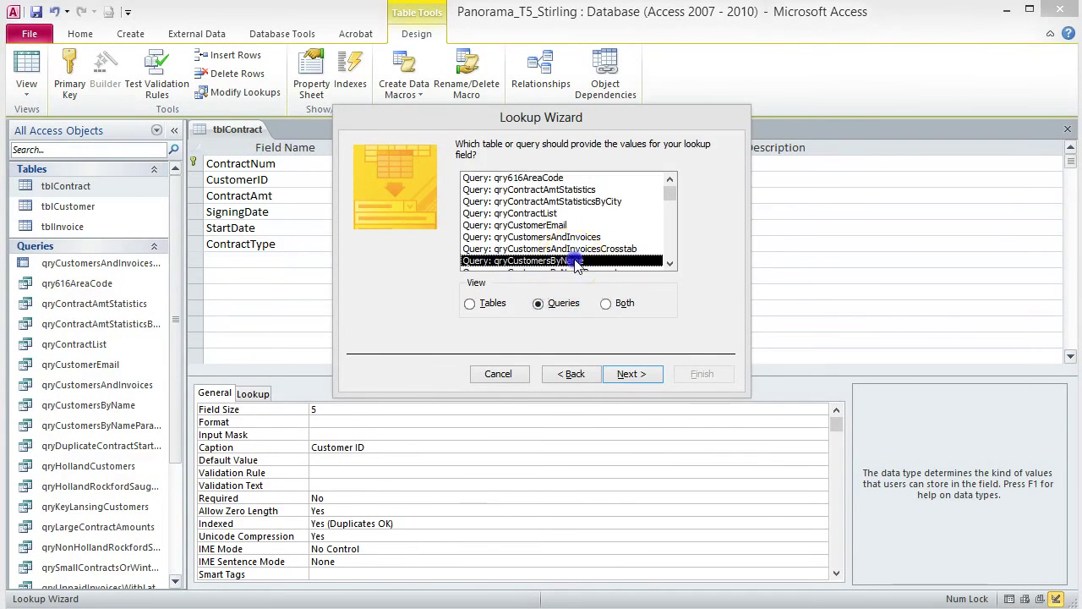
pyautogui.click(634, 375)
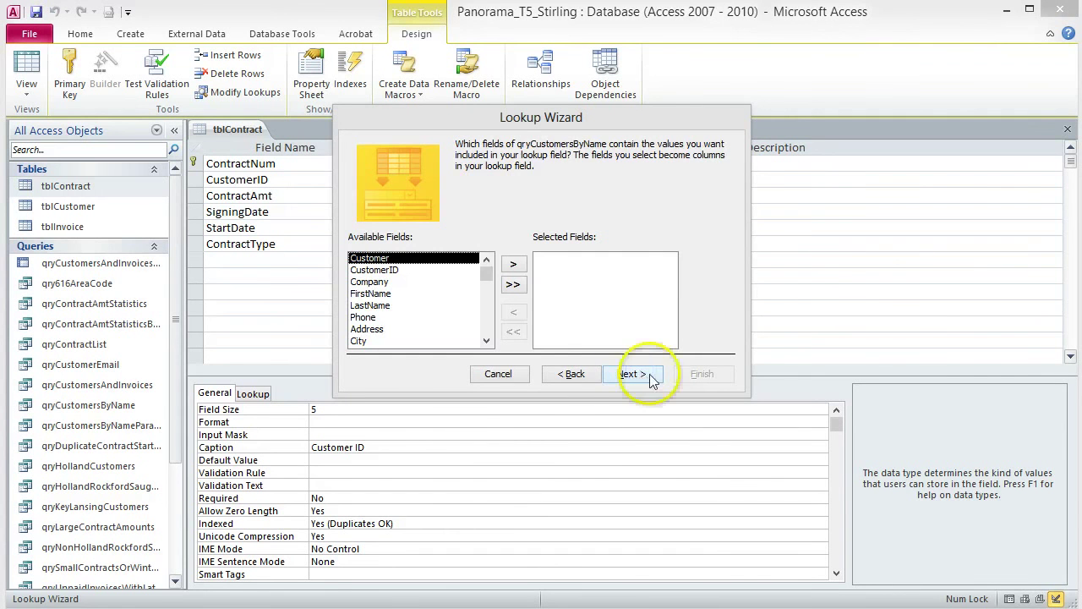
# Include the Customer and CustomerID fields in the lookup field and sort the list in ascending order by Customer.
pyautogui.click(513, 264)
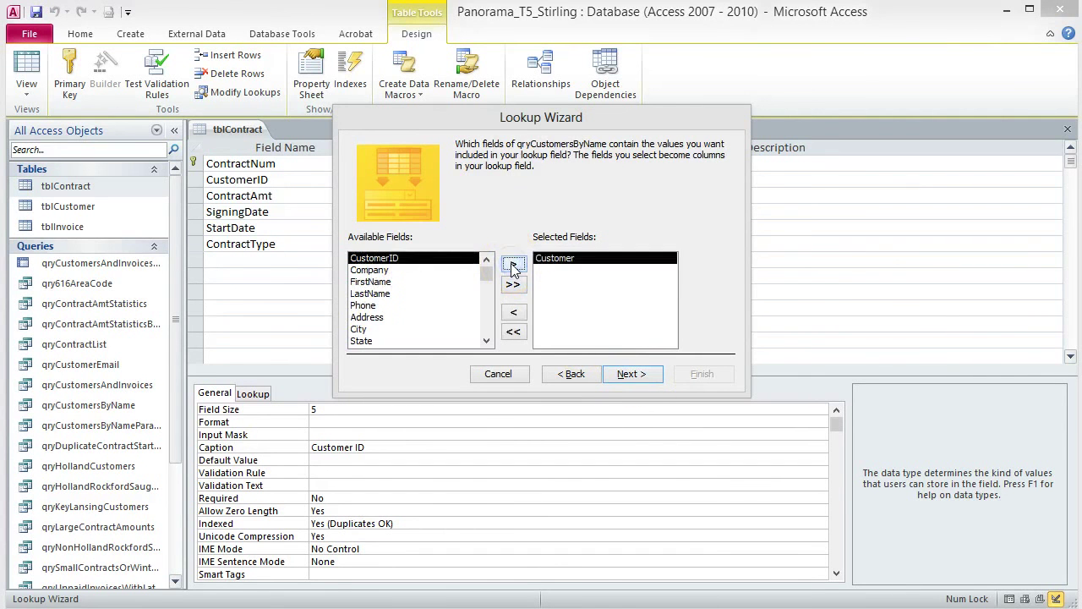
pyautogui.click(513, 265)
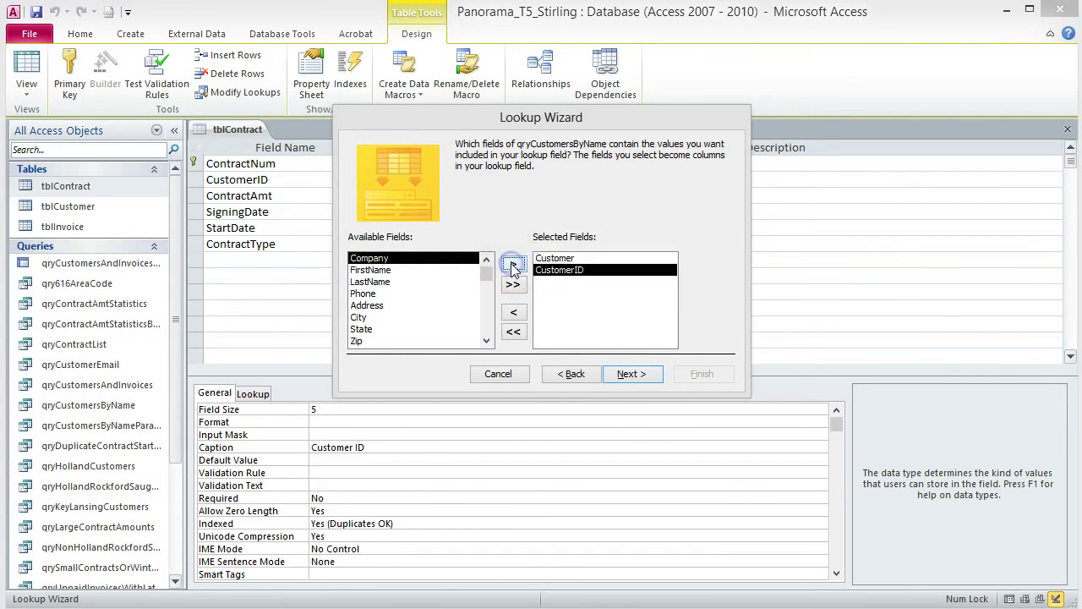
pyautogui.click(634, 374)
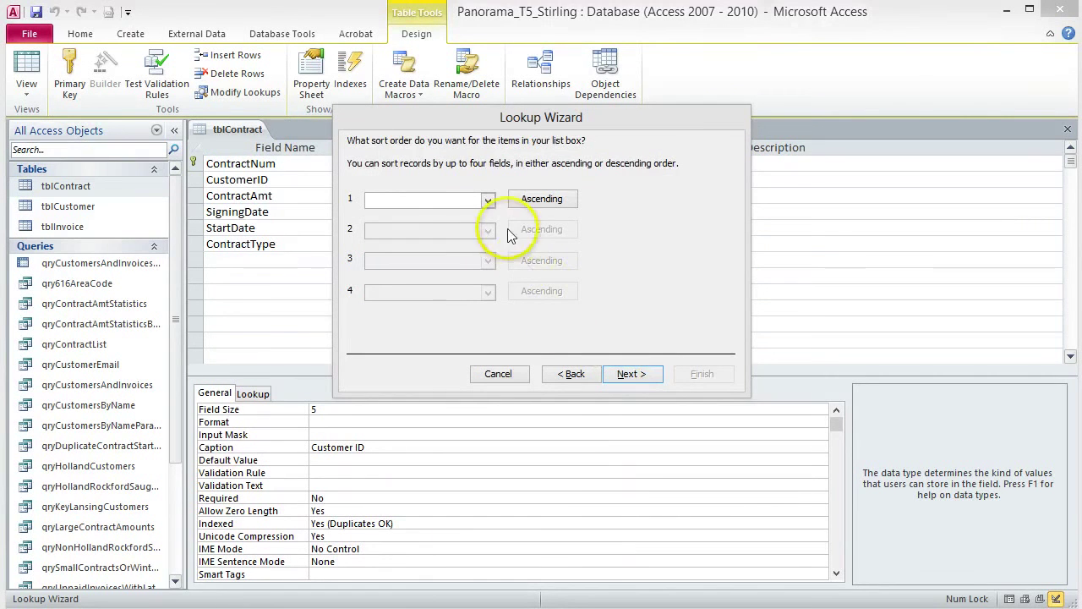
pyautogui.click(488, 201)
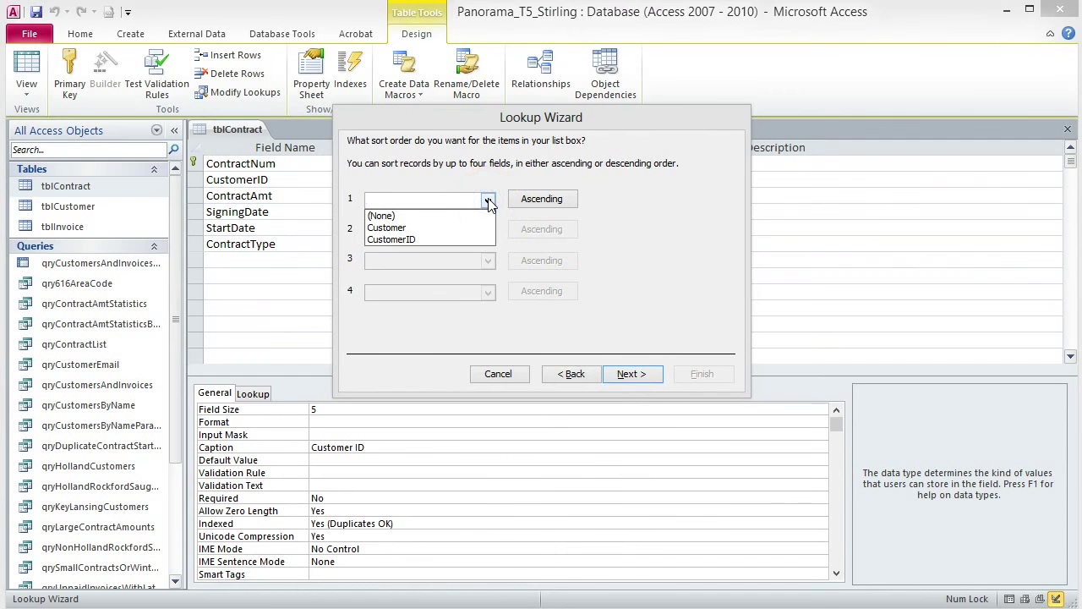
pyautogui.click(456, 228)
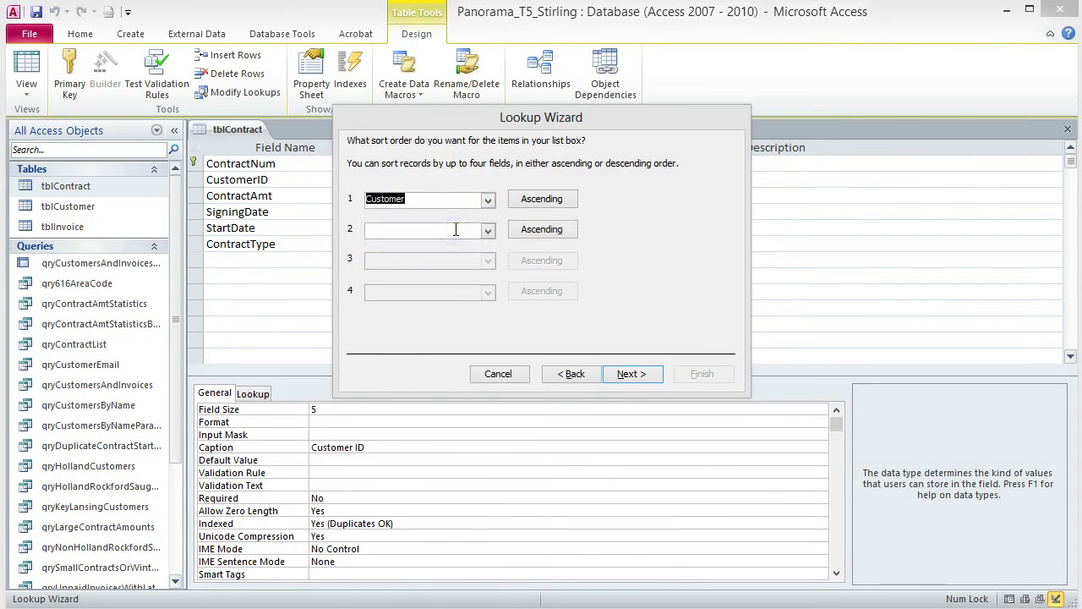
pyautogui.click(626, 375)
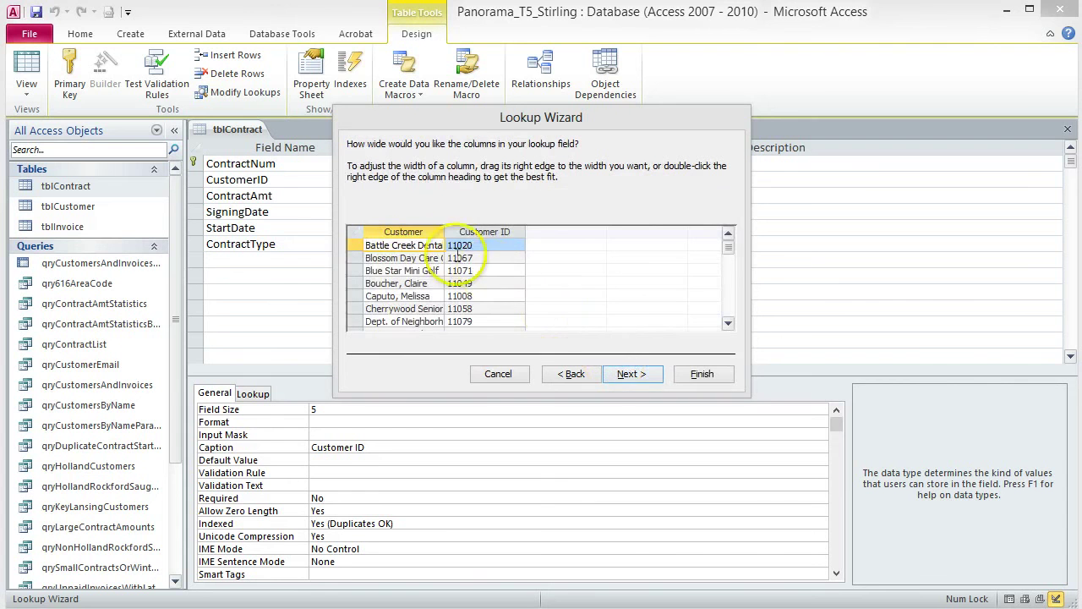
# Resize the Customer column of the lookup to best fit its longer entries and accept the column widths.
pyautogui.doubleClick(444, 231)
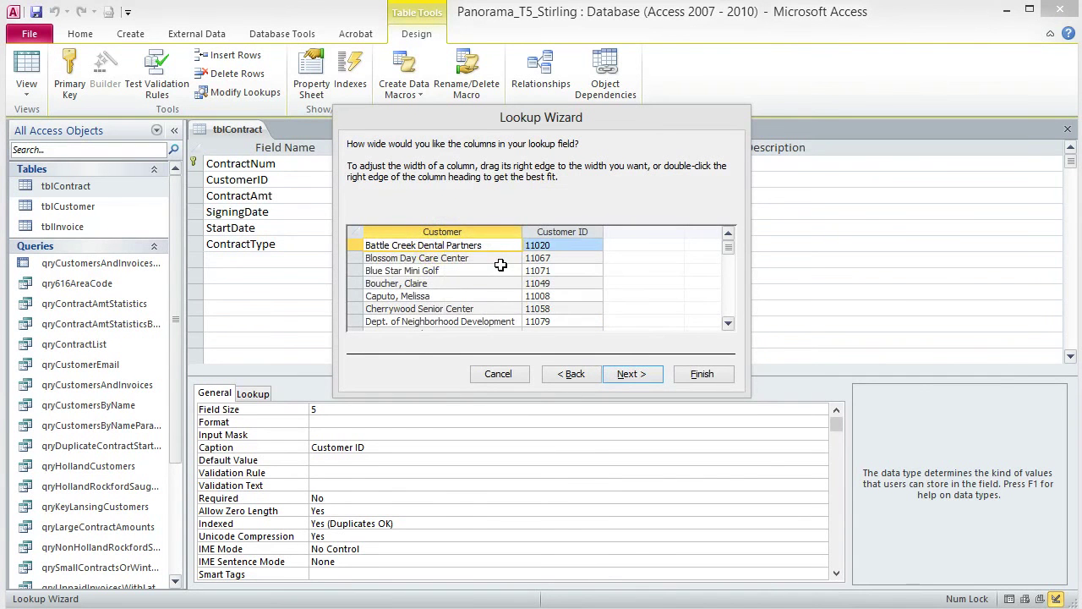
pyautogui.scroll(-2, 501, 265)
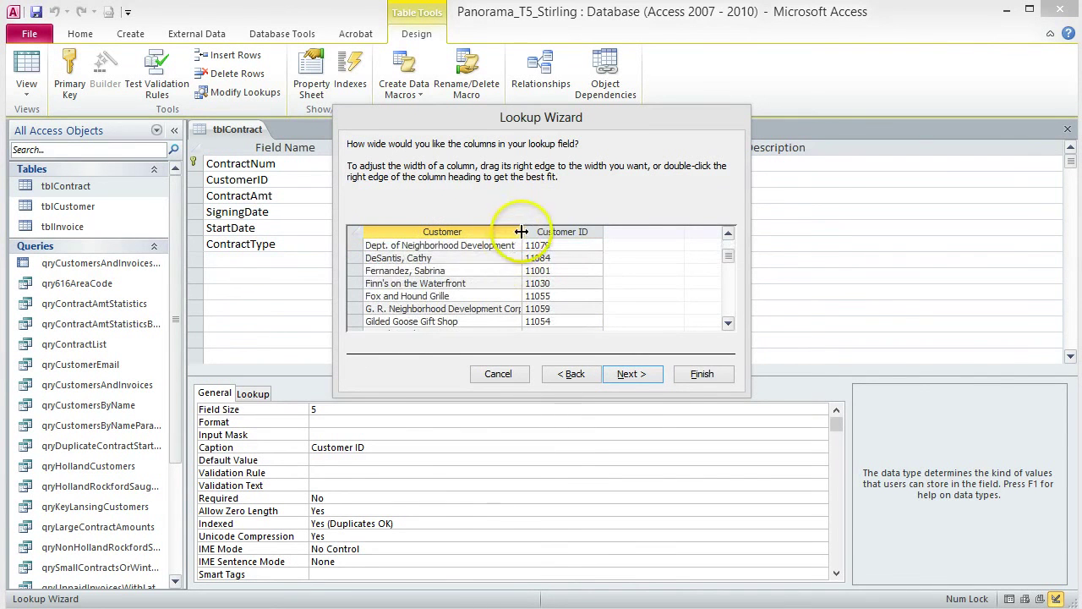
pyautogui.doubleClick(522, 232)
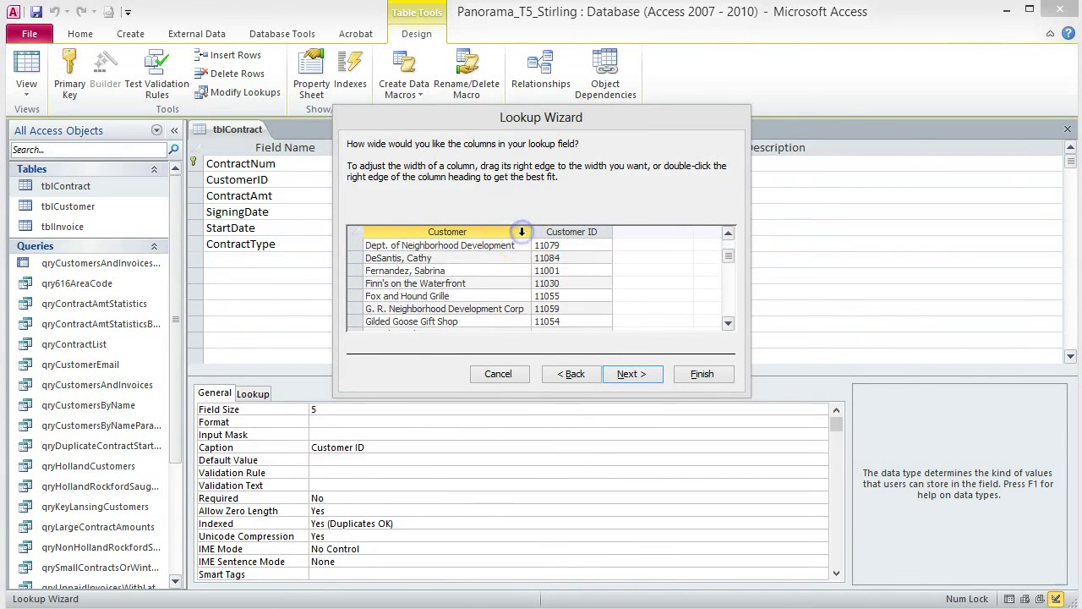
pyautogui.click(634, 374)
pyautogui.click(638, 376)
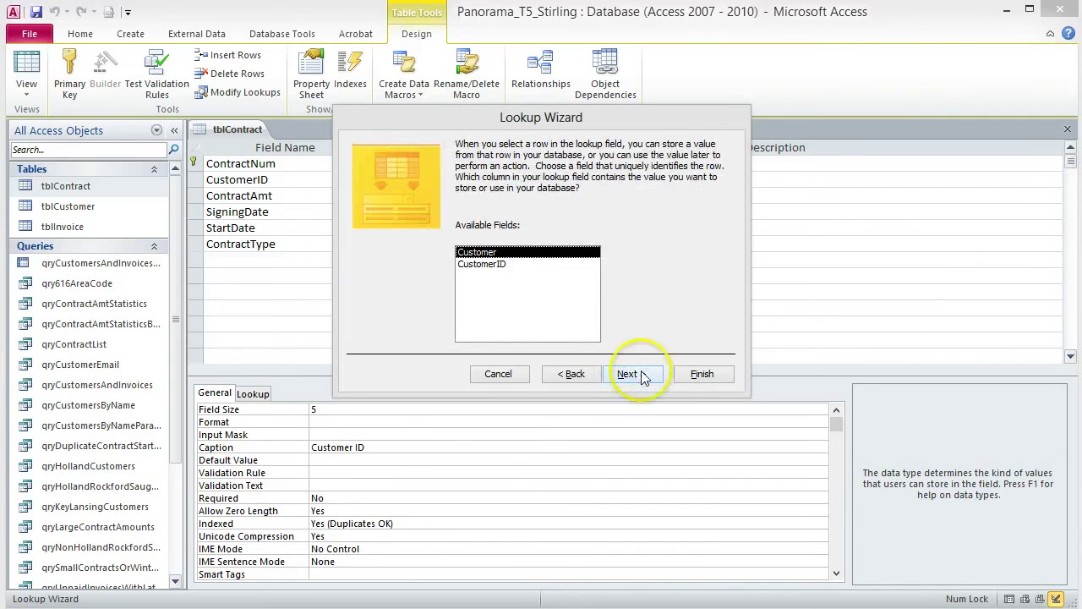
# Choose CustomerID as the value to store, keep the label CustomerID and finish the Lookup Wizard.
pyautogui.click(490, 265)
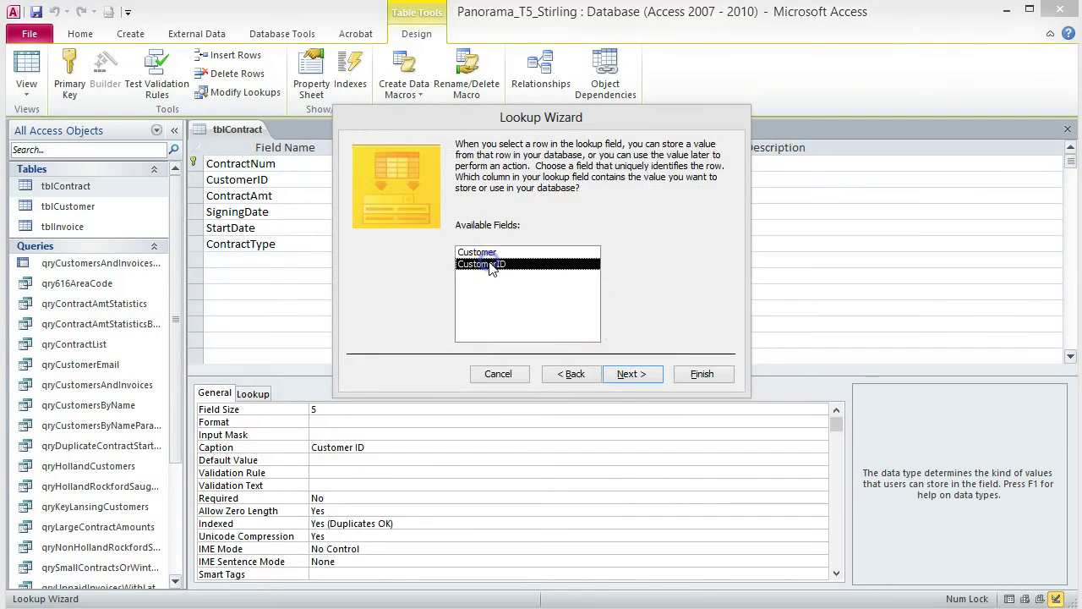
pyautogui.click(636, 374)
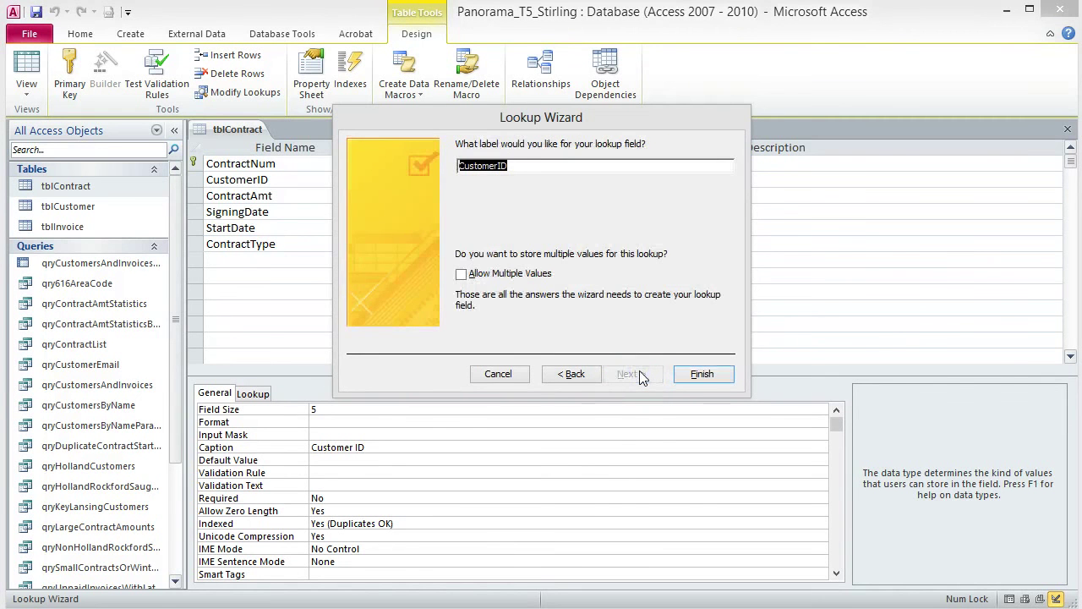
pyautogui.click(702, 375)
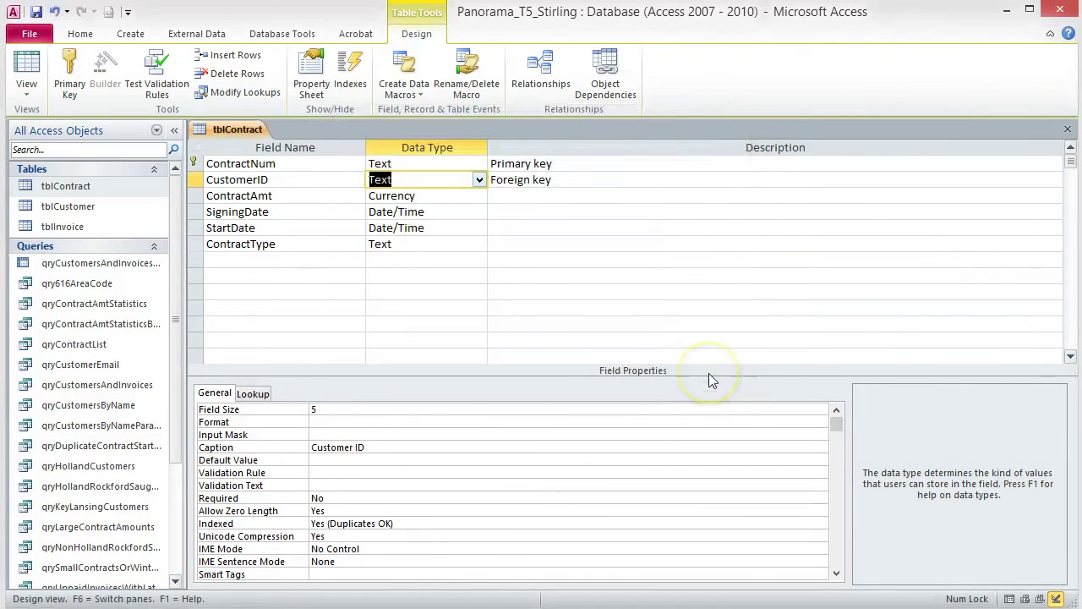
# Save tblContract while switching to Datasheet view, and resize the Customer ID column to best fit.
pyautogui.click(27, 72)
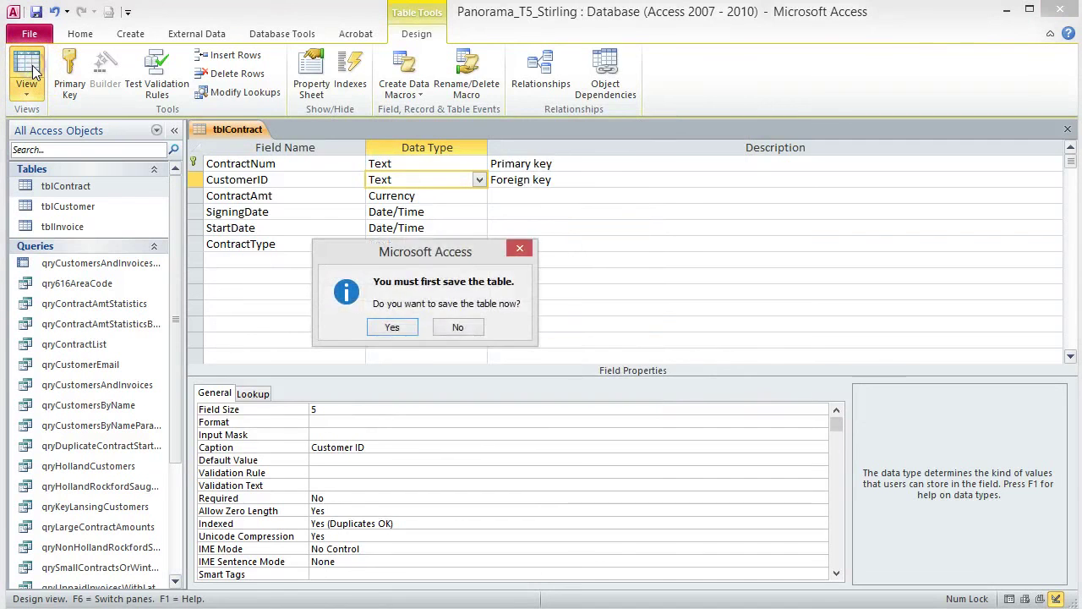
pyautogui.click(398, 328)
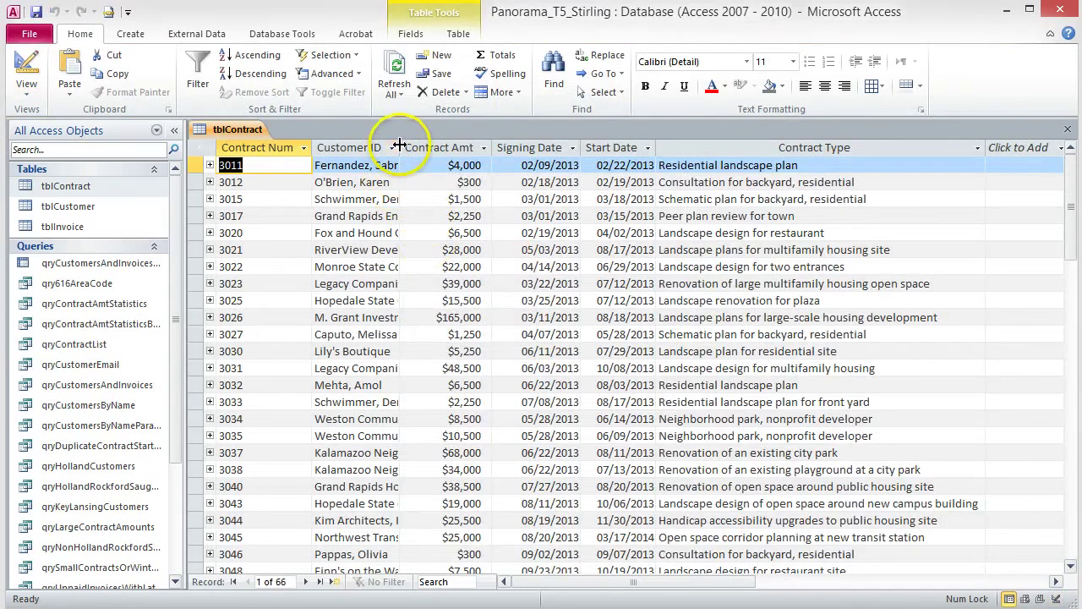
pyautogui.doubleClick(401, 148)
# Examine the list of customers offered by the Customer ID lookup in the first record, and close the list.
pyautogui.click(517, 166)
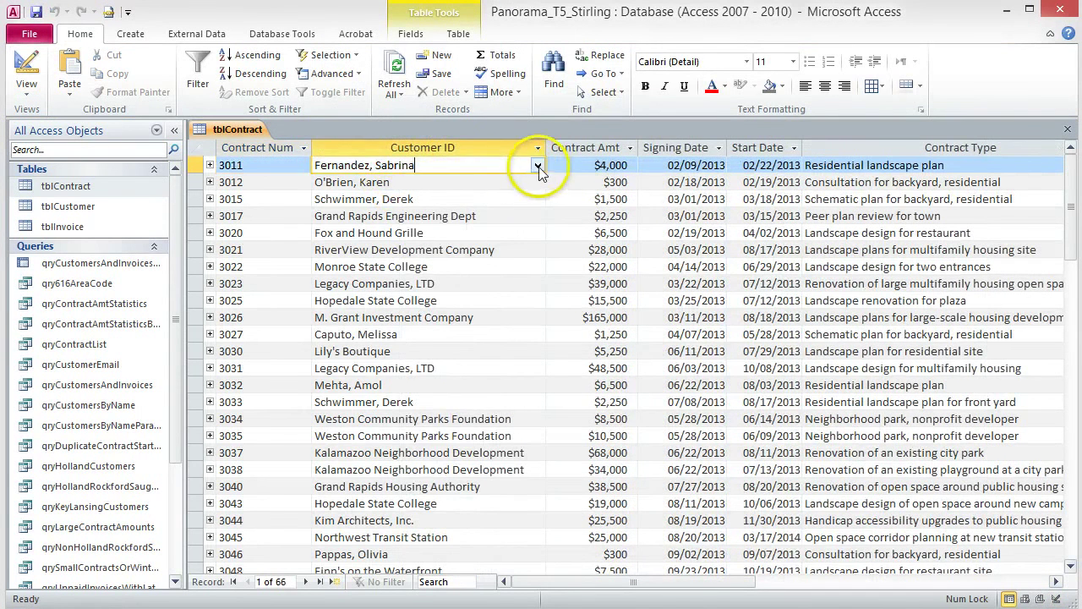
pyautogui.click(538, 166)
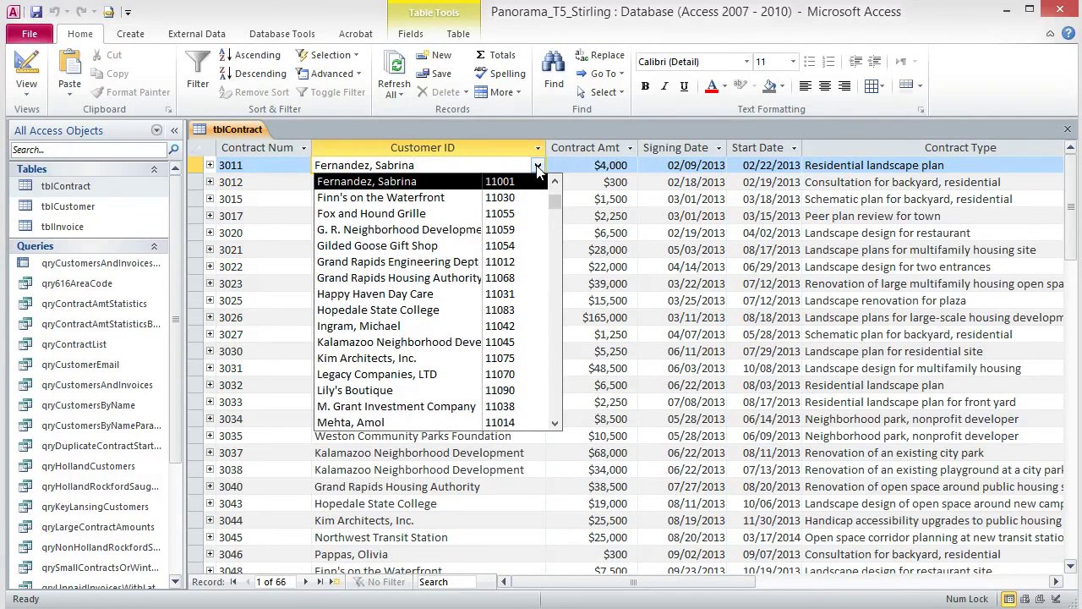
pyautogui.click(538, 166)
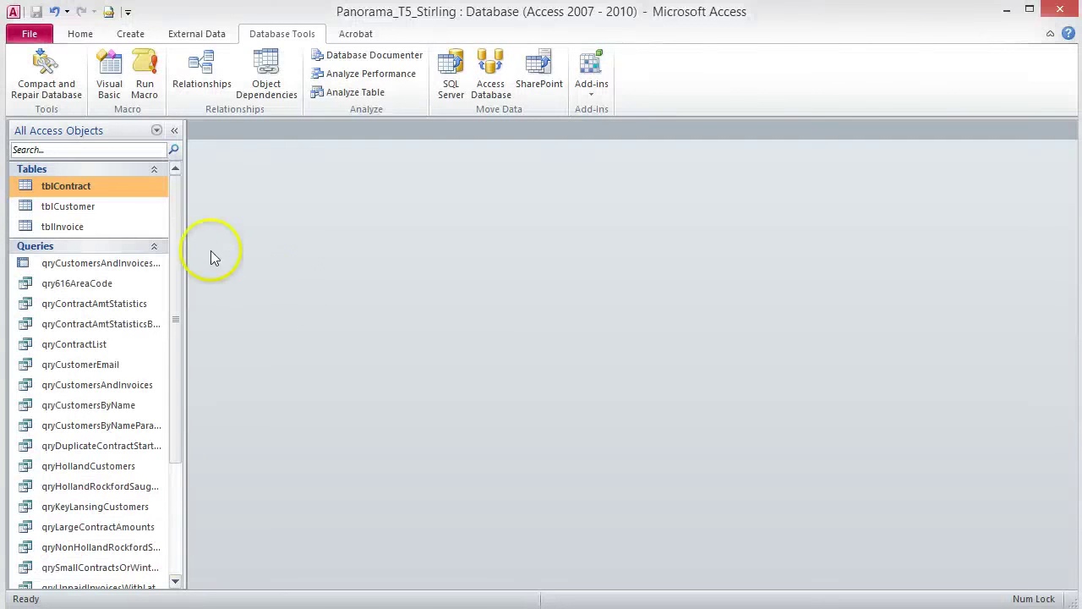
# Open tblCustomer in Design view and give the Phone field the Phone Number input mask with the Input Mask Wizard.
pyautogui.rightClick(114, 205)
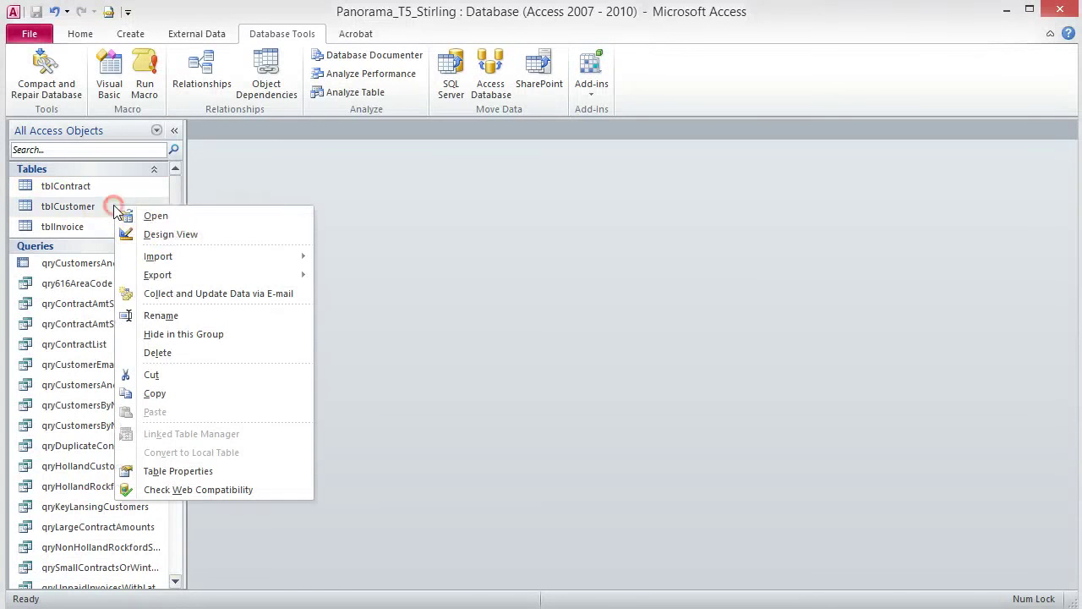
pyautogui.click(172, 236)
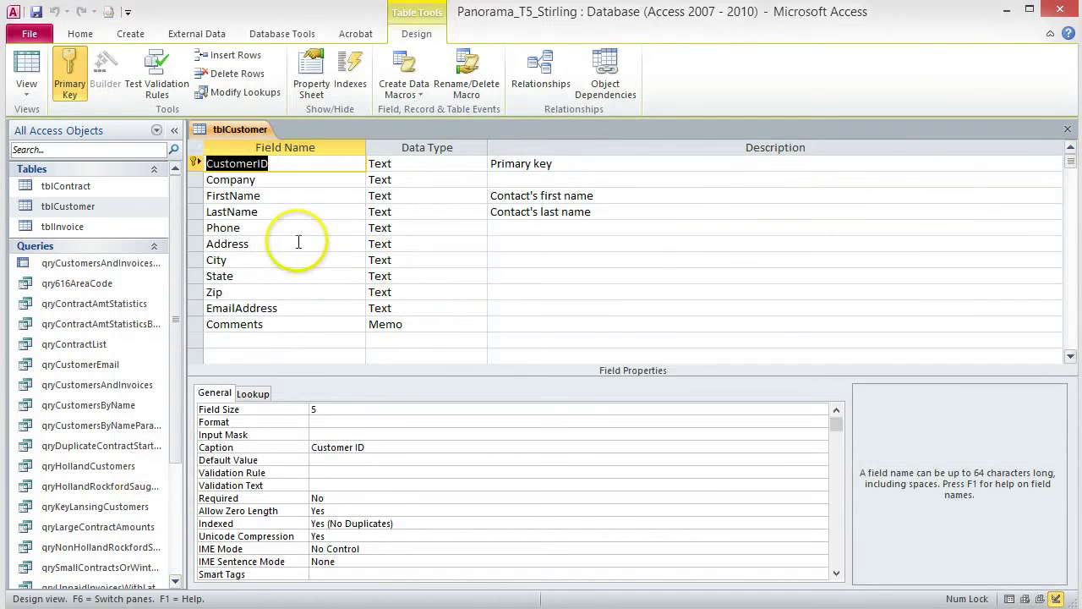
pyautogui.click(268, 226)
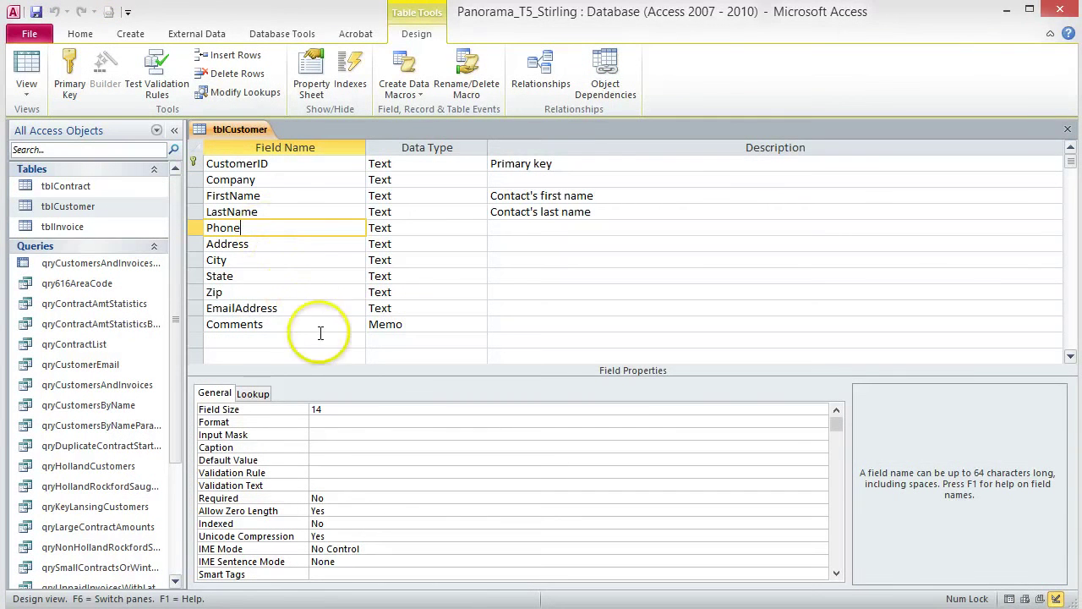
pyautogui.click(343, 433)
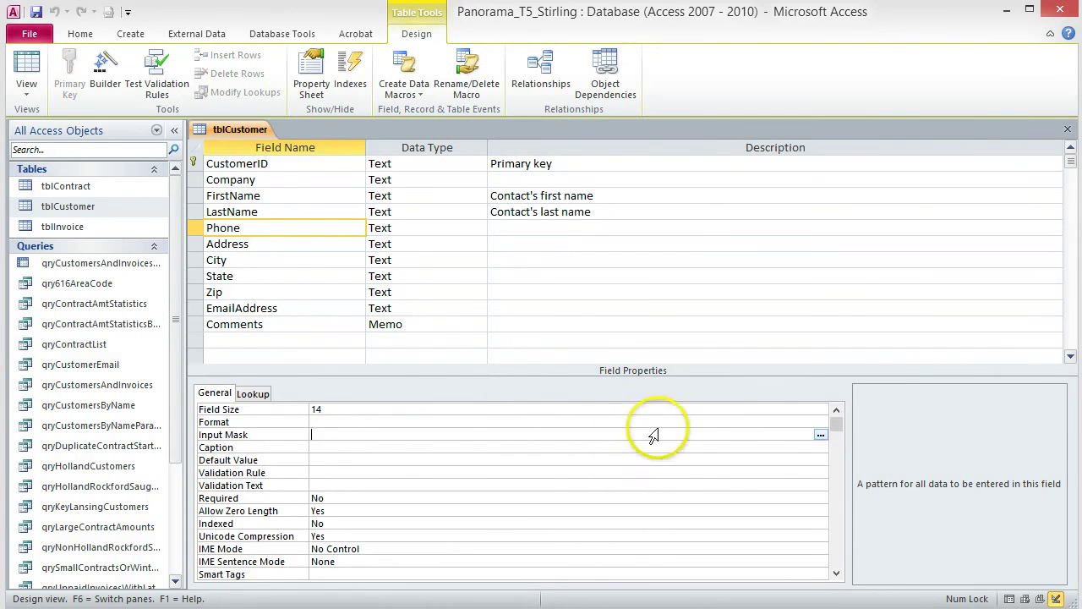
pyautogui.click(821, 435)
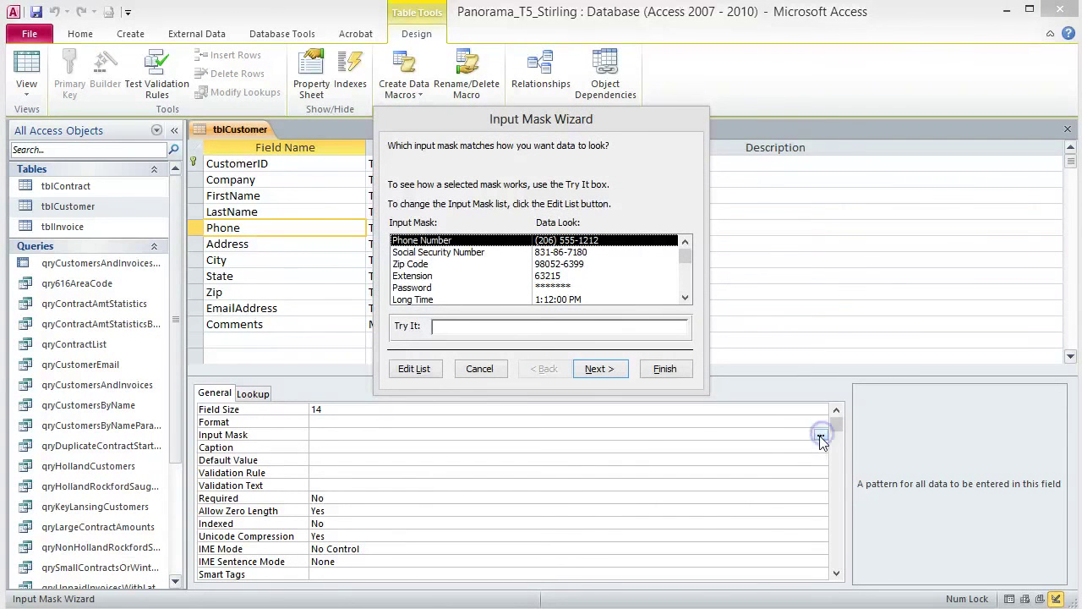
pyautogui.click(481, 241)
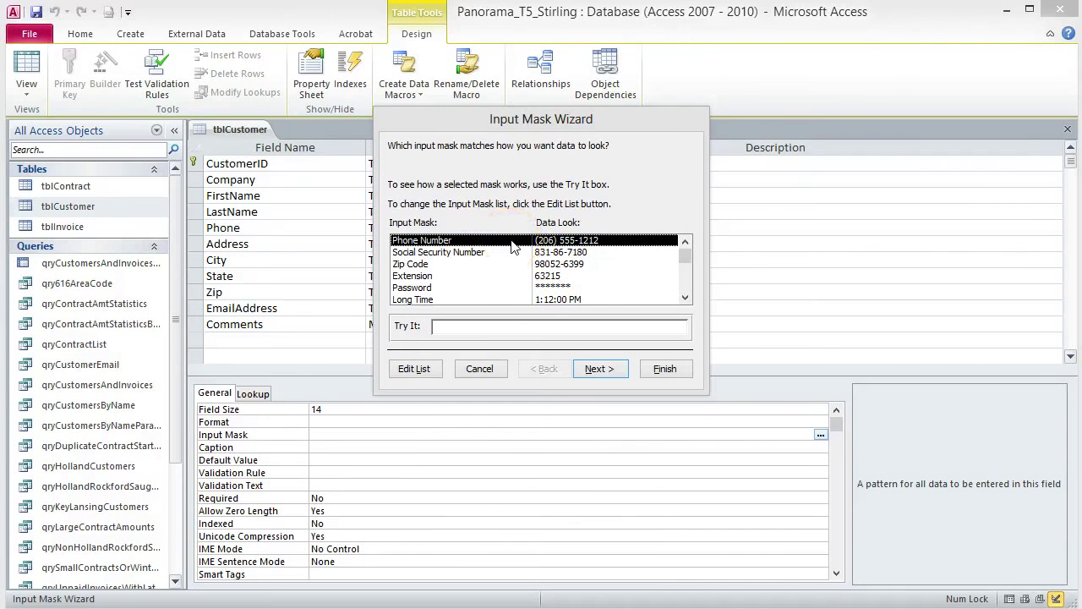
pyautogui.click(602, 368)
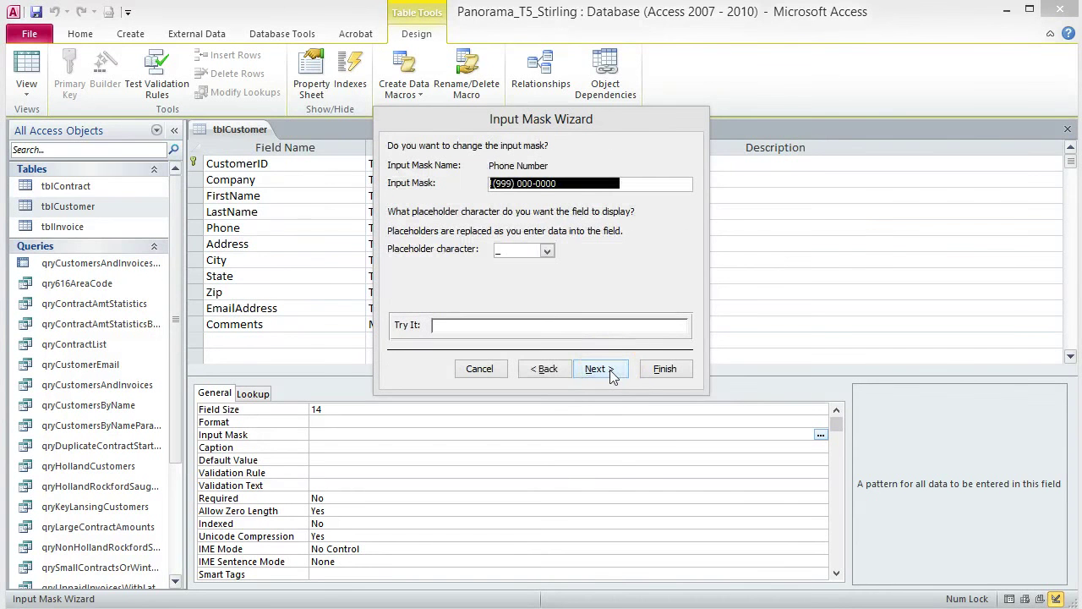
pyautogui.click(660, 372)
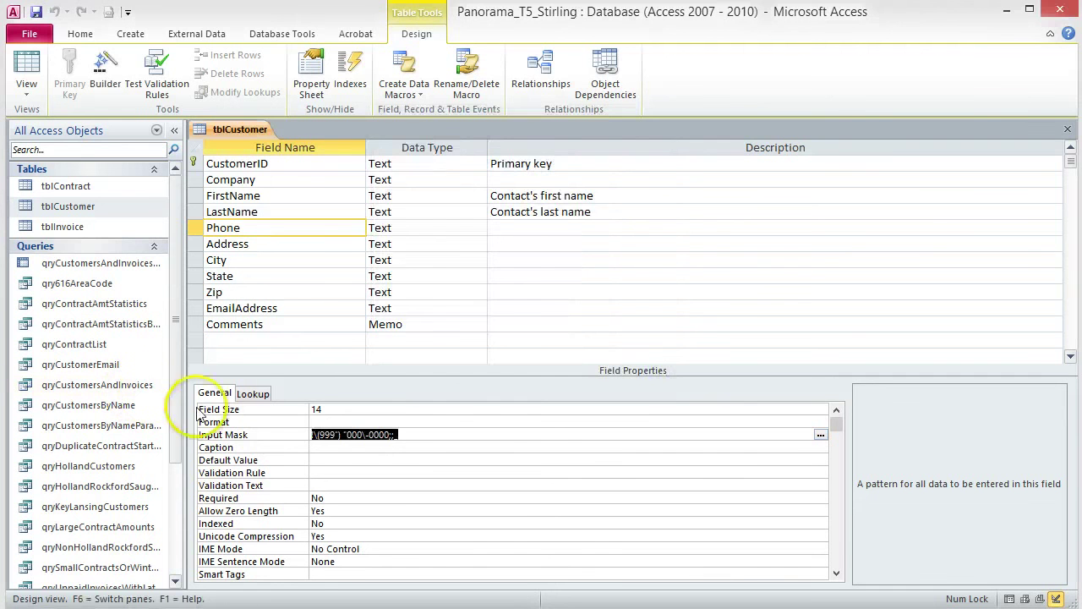
# Edit the Phone field's input mask to 999\-000\-0000;;_ so that it uses hyphens instead of parentheses.
pyautogui.click(364, 435)
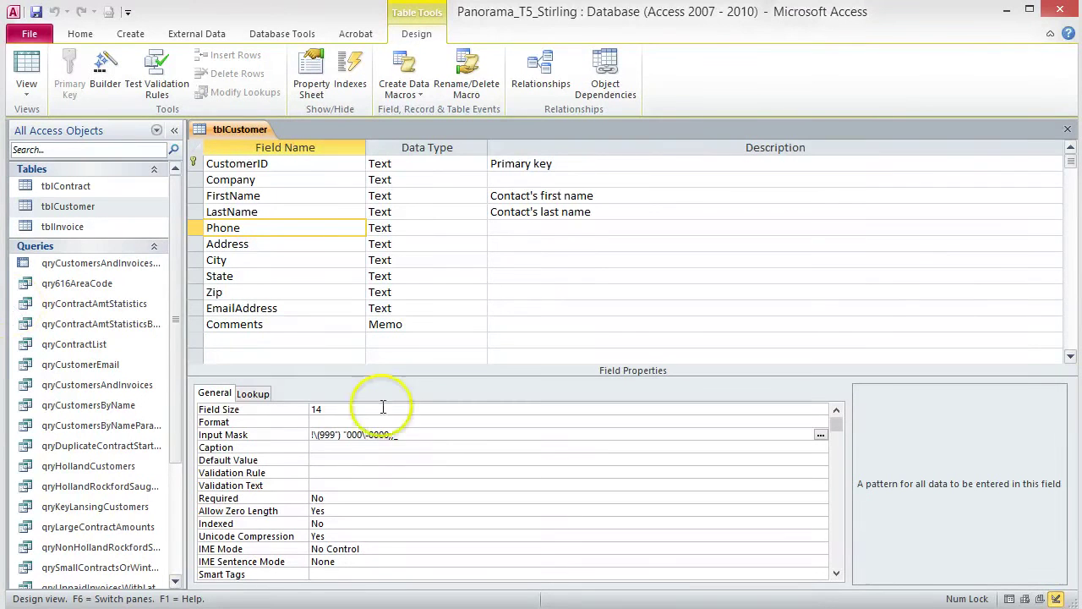
pyautogui.press('Delete')
pyautogui.press('Delete')
pyautogui.press('Delete')
pyautogui.click(332, 434)
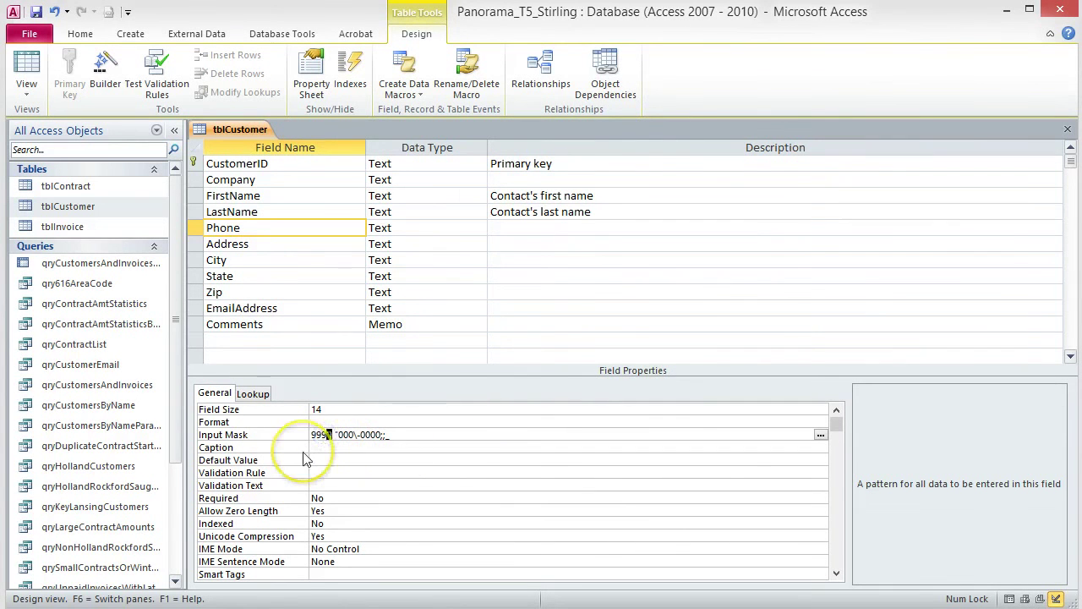
pyautogui.write('-')
pyautogui.press('Delete')
pyautogui.press('Delete')
pyautogui.write('\\')
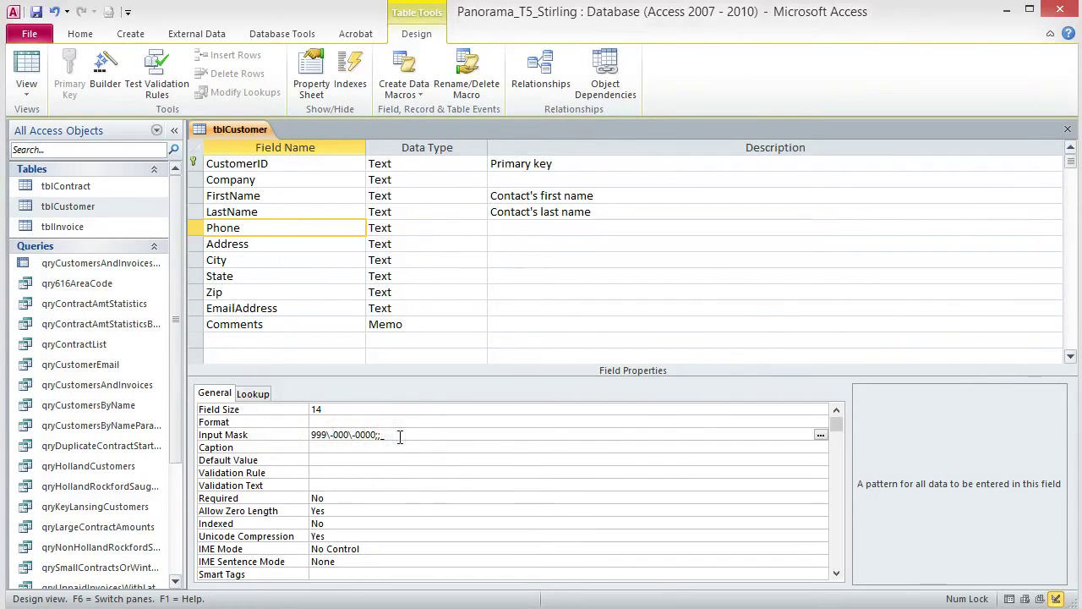
pyautogui.press('Return')
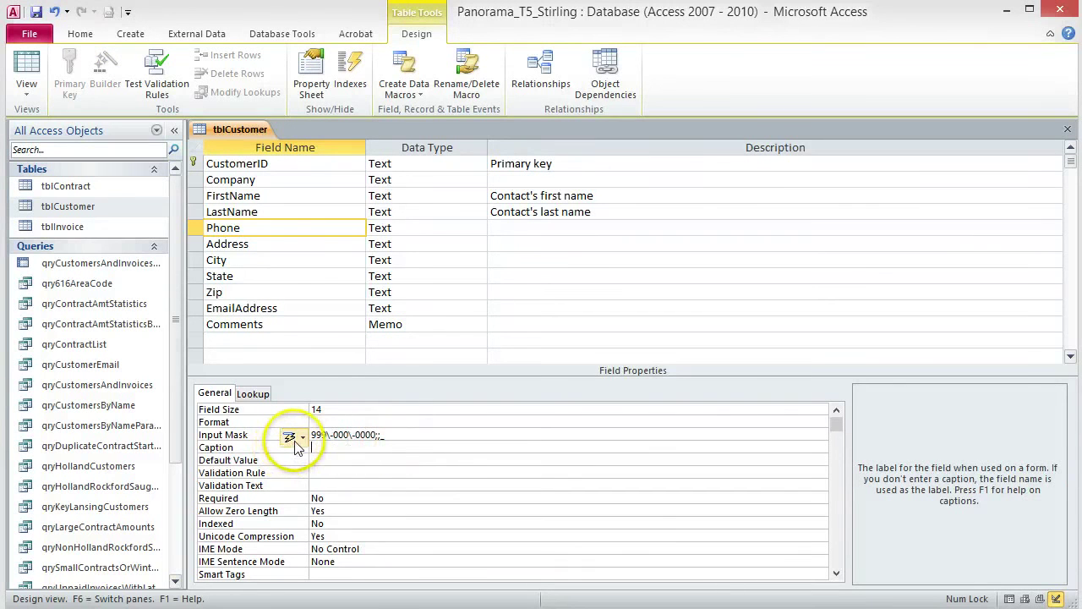
# Propagate the Phone field's input mask everywhere Phone is used, updating the forms frmCustomer and frmCustomerContracts.
pyautogui.moveTo(303, 445)
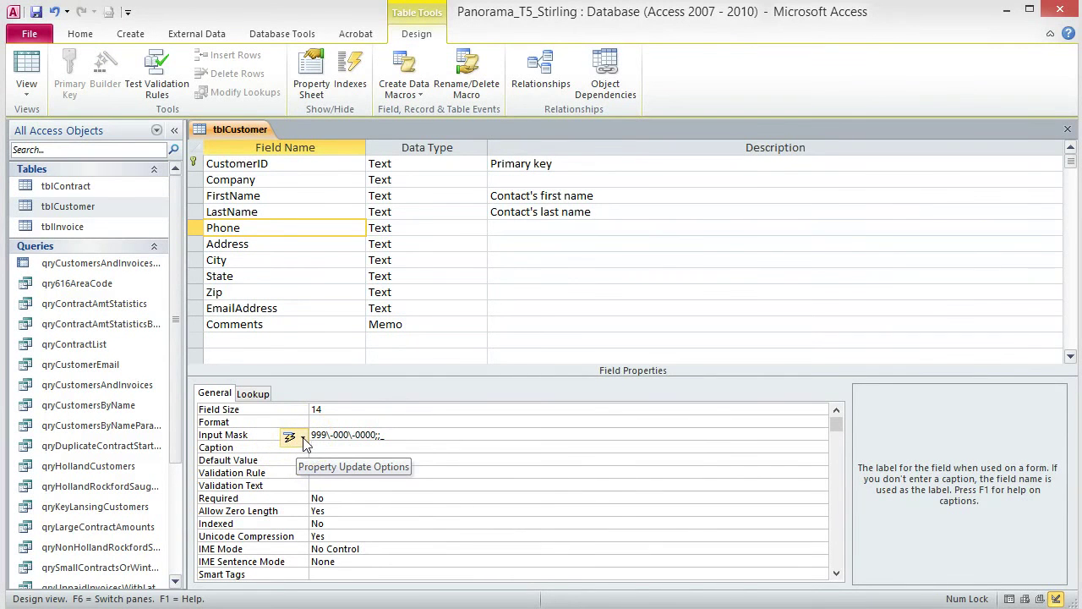
pyautogui.click(305, 444)
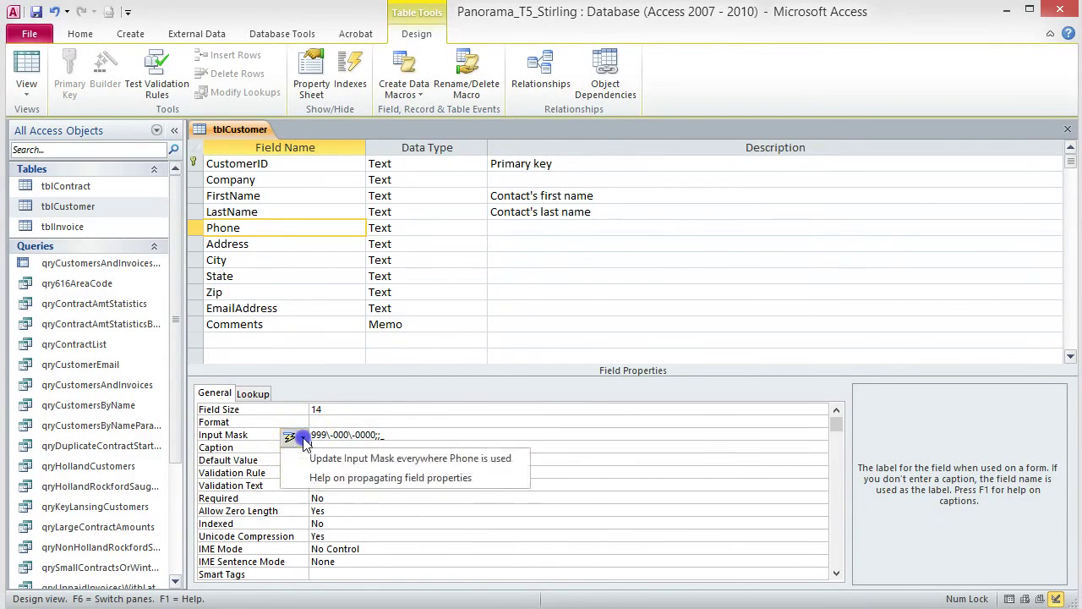
pyautogui.click(403, 460)
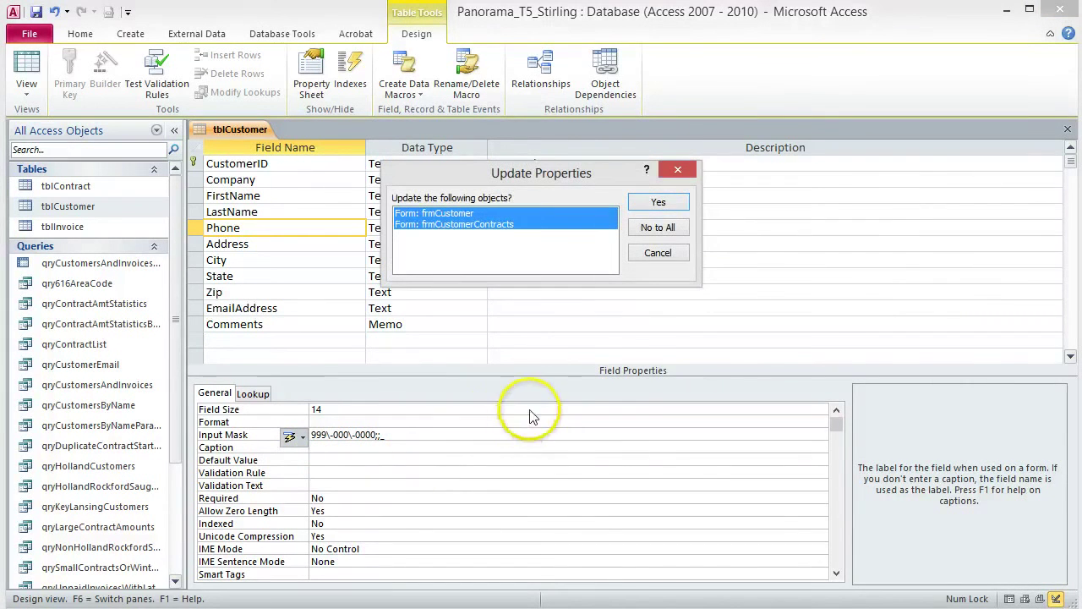
pyautogui.click(676, 202)
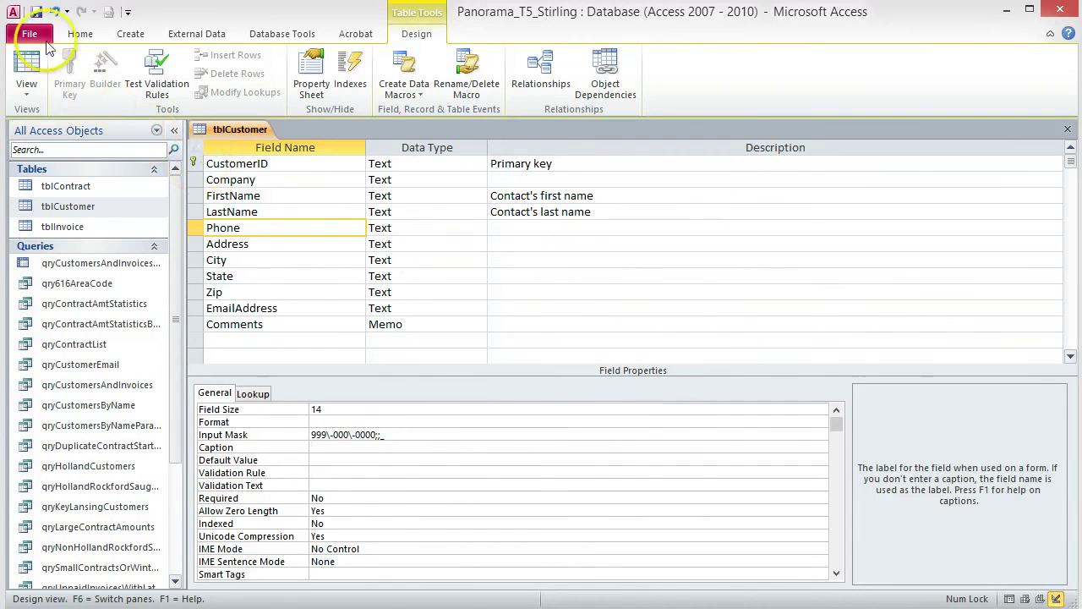
# Save the tblCustomer design and check the Phone values in Datasheet view.
pyautogui.click(35, 12)
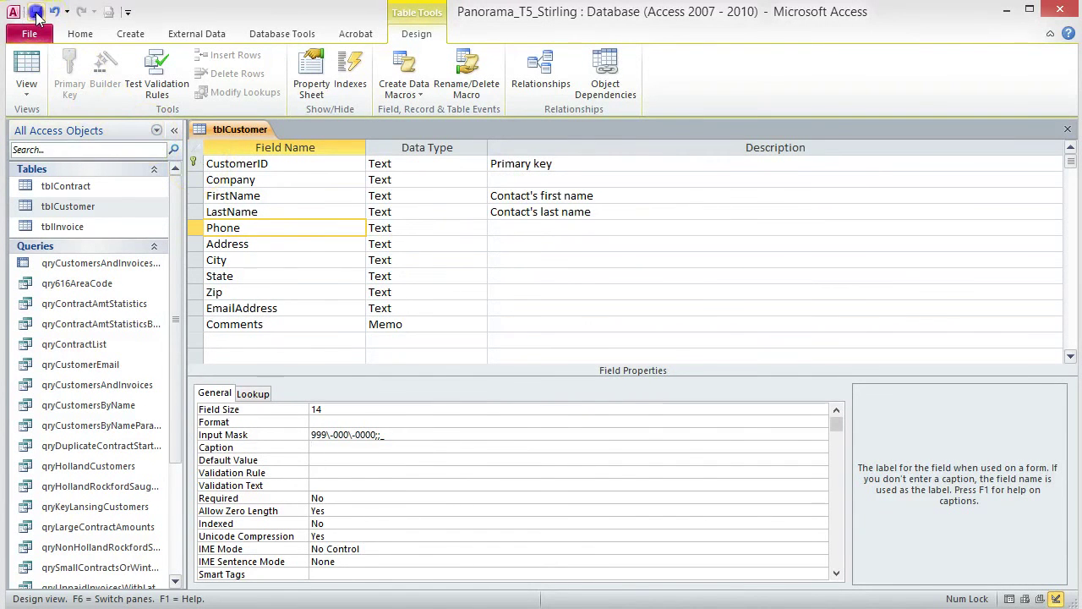
pyautogui.click(26, 69)
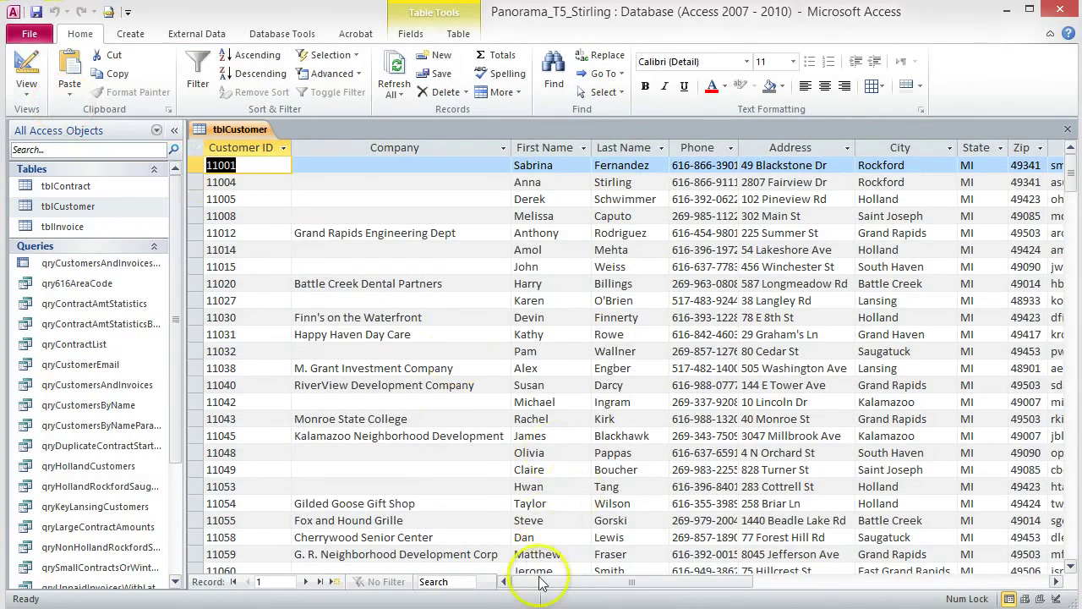
pyautogui.moveTo(544, 585); pyautogui.dragTo(587, 582)
pyautogui.moveTo(431, 144); pyautogui.dragTo(439, 143)
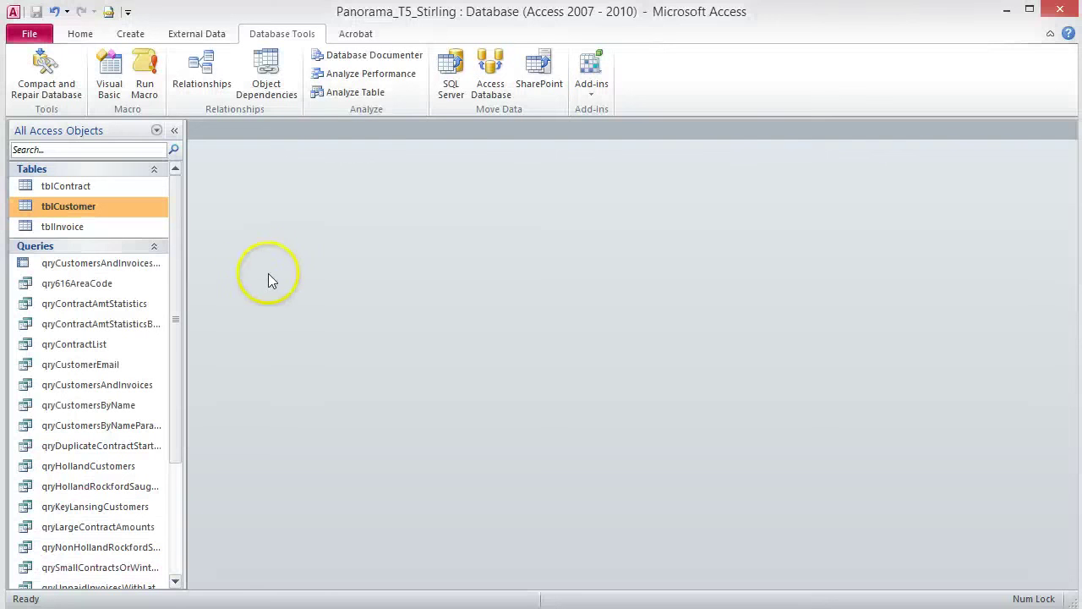
# Open tblInvoice in Design view and set the InvoiceAmt field's validation rule to >10.
pyautogui.rightClick(68, 237)
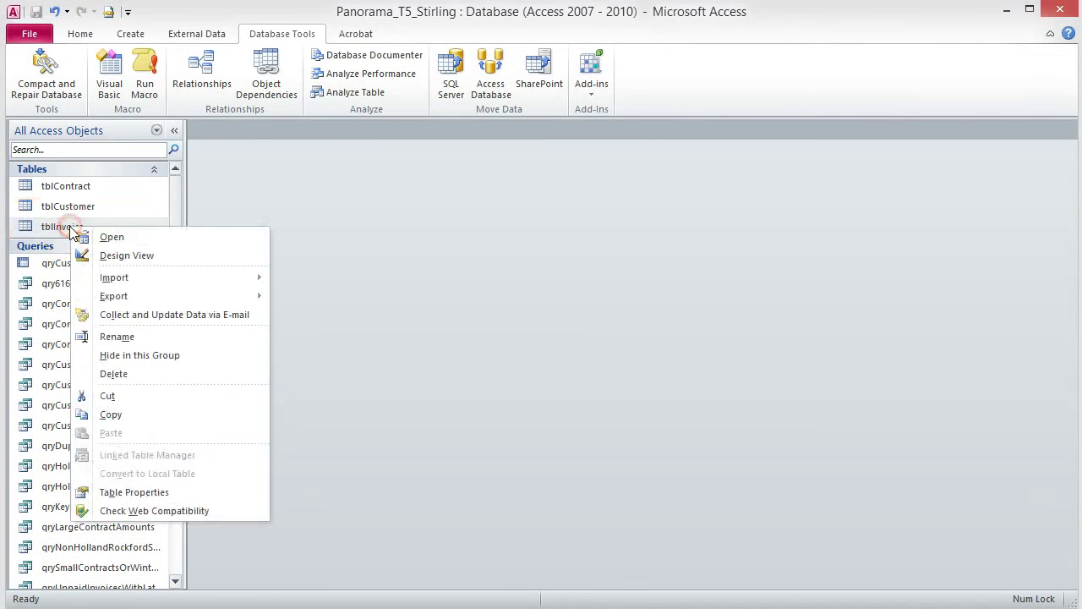
pyautogui.click(131, 255)
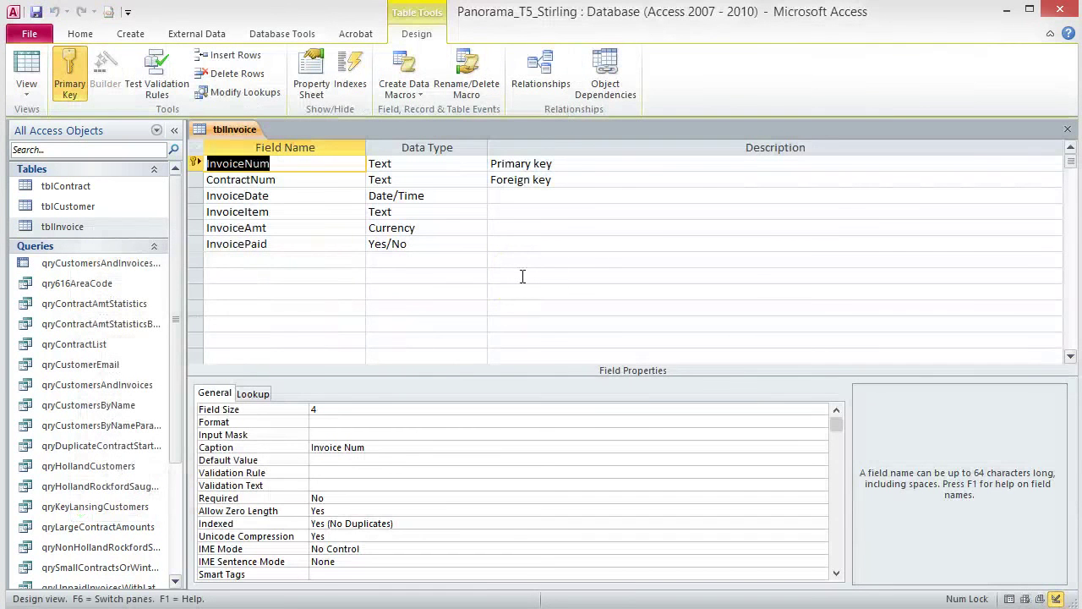
pyautogui.click(338, 230)
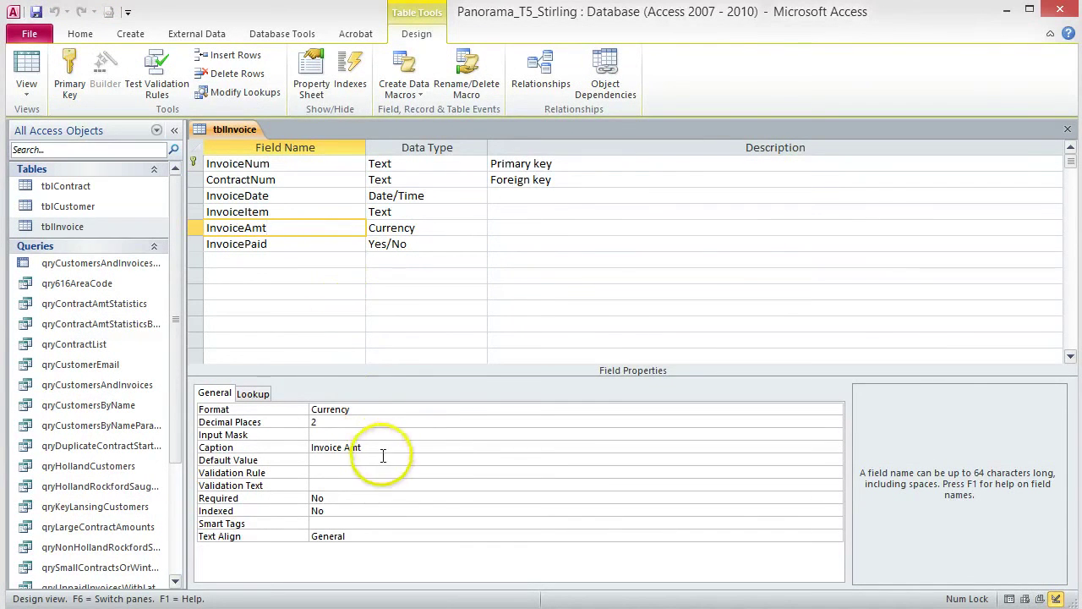
pyautogui.click(327, 472)
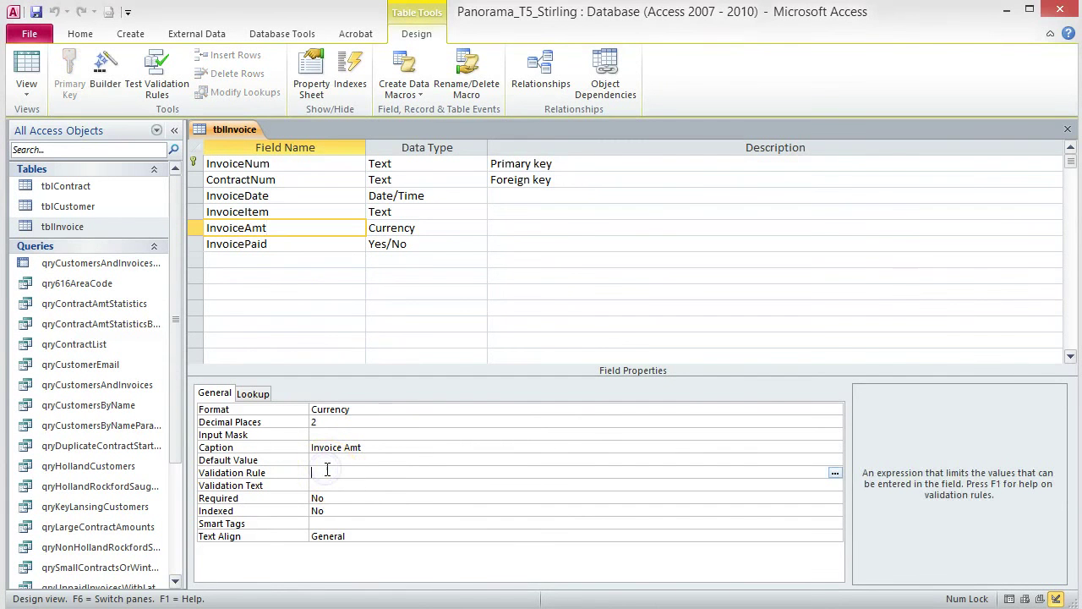
pyautogui.write('>10')
pyautogui.press('Return')
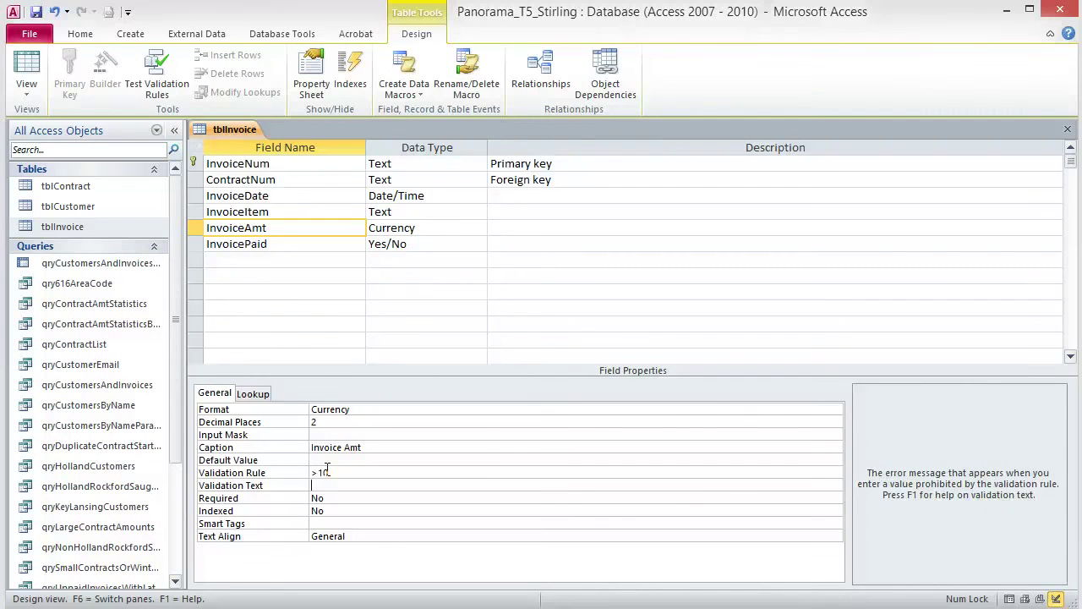
# Set InvoiceAmt's validation text to "Invoice amounts must be greater than 10" and save tblInvoice.
pyautogui.write('Invoice amounts must be great')
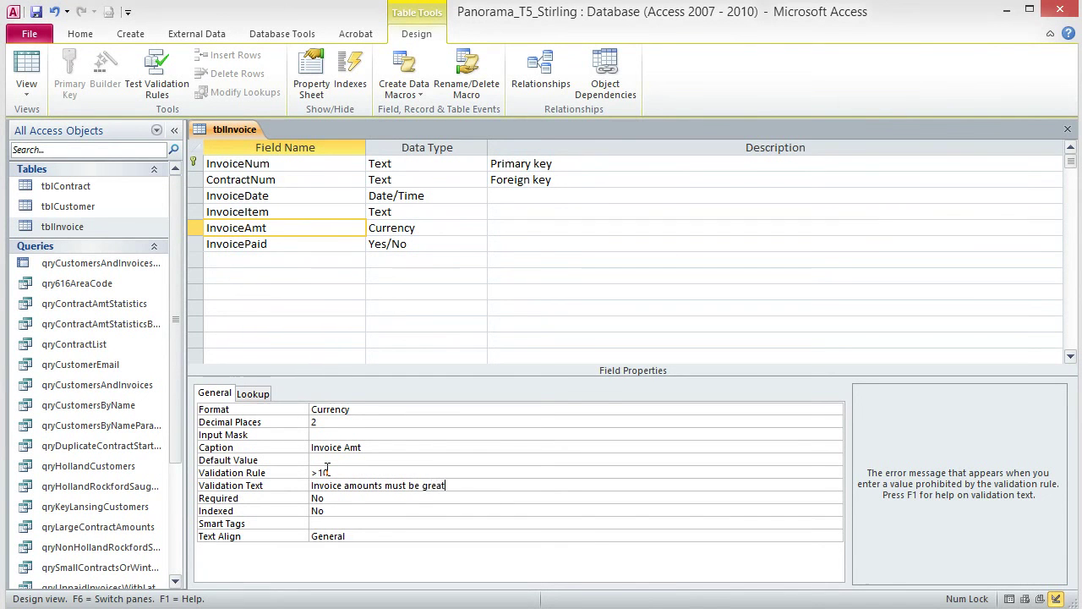
pyautogui.write('er than 10')
pyautogui.click(35, 12)
pyautogui.click(360, 316)
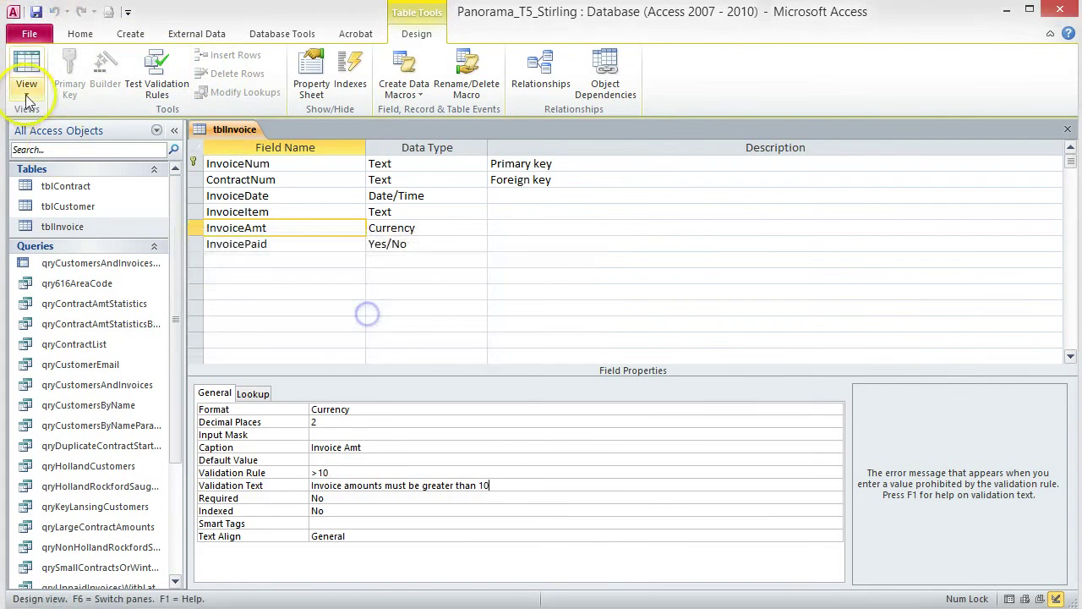
# Test the validation rule in Datasheet view by entering 5 as the first record's Invoice Amt.
pyautogui.click(27, 69)
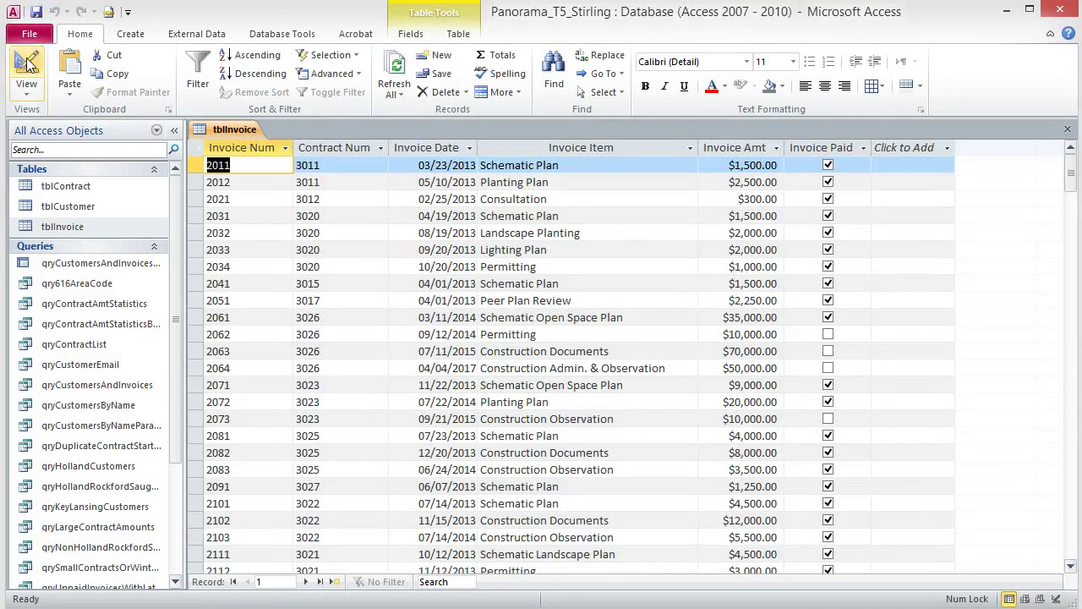
pyautogui.click(721, 165)
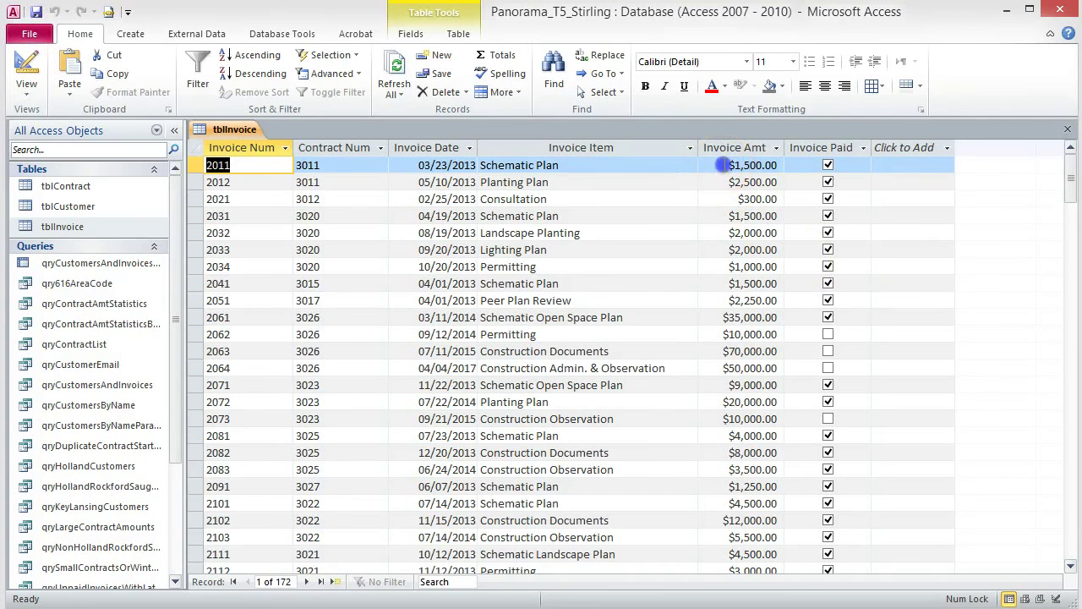
pyautogui.moveTo(721, 165); pyautogui.dragTo(785, 167)
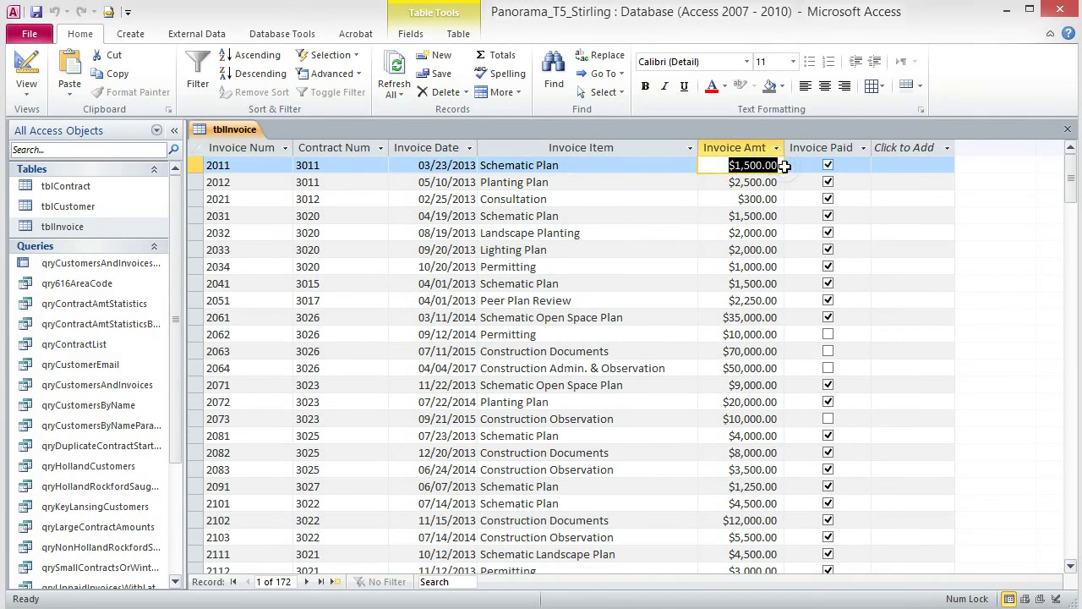
pyautogui.write('5')
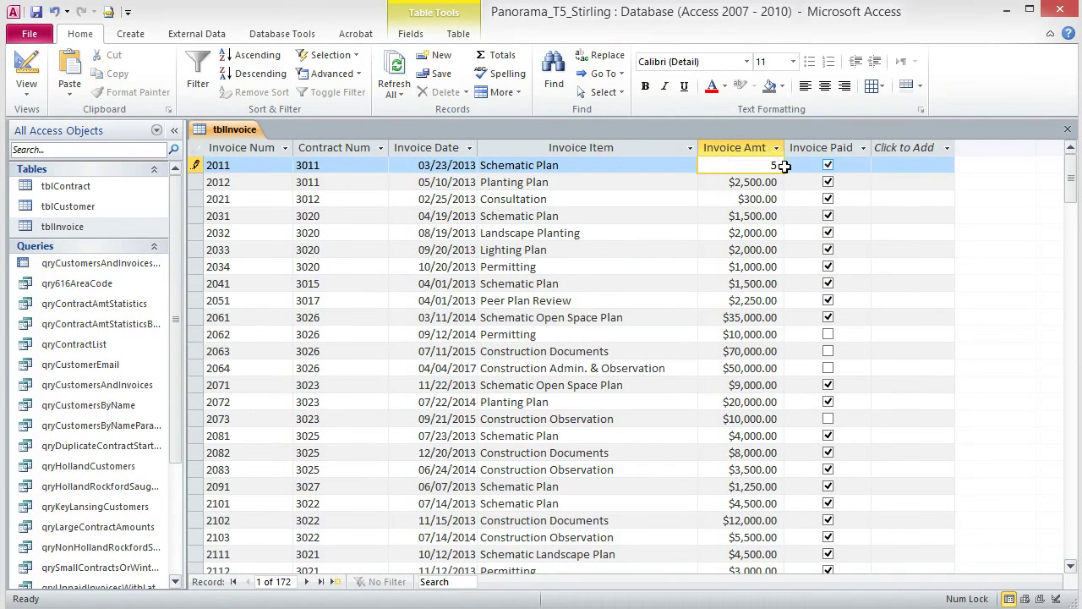
pyautogui.press('Tab')
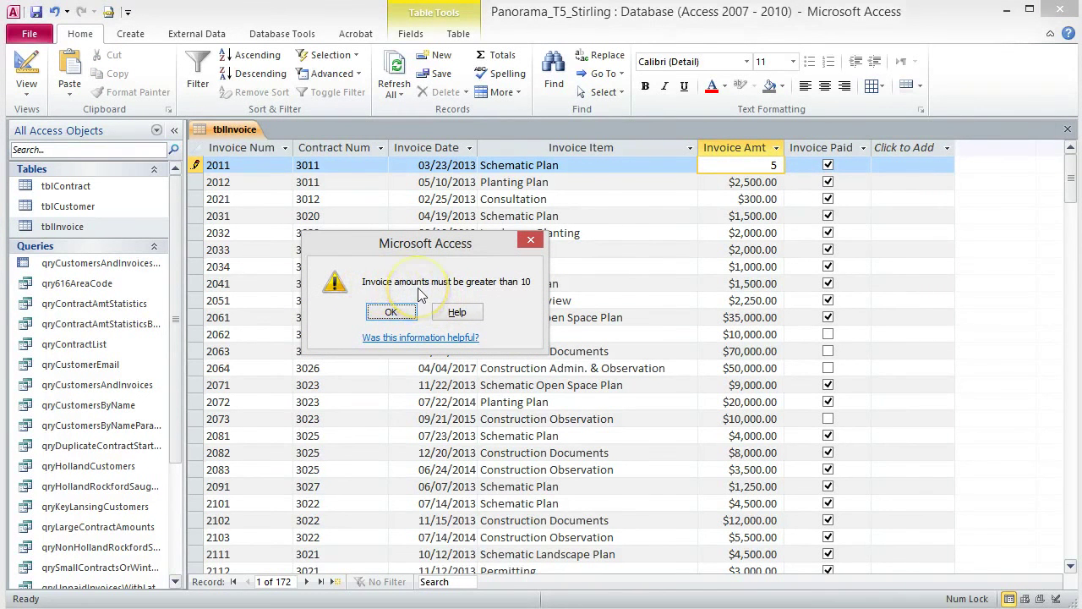
pyautogui.click(382, 313)
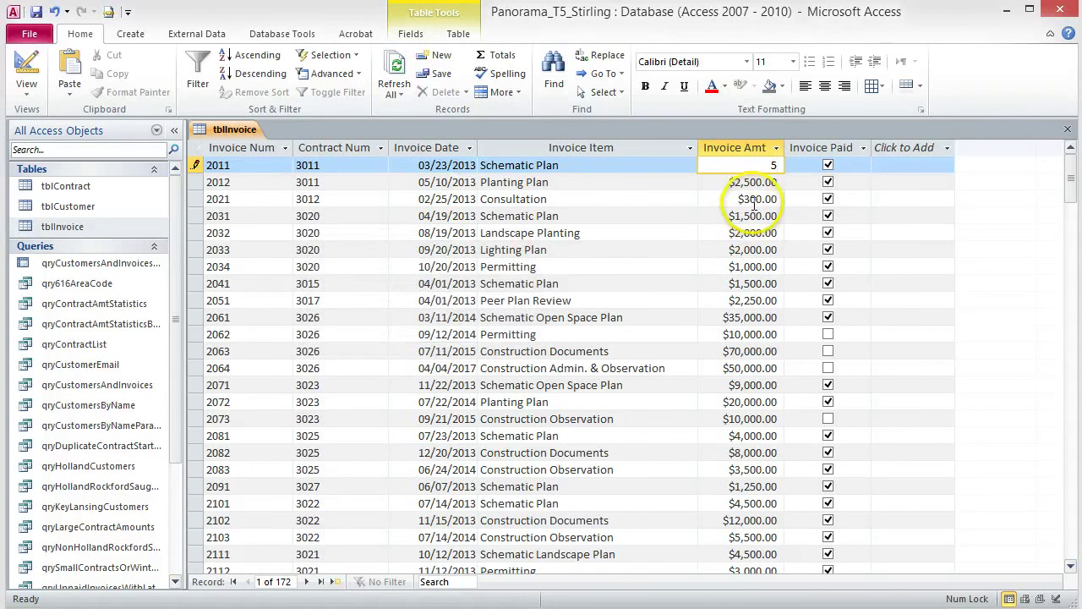
# Set the first record's Invoice Amt to 1500.
pyautogui.click(770, 165)
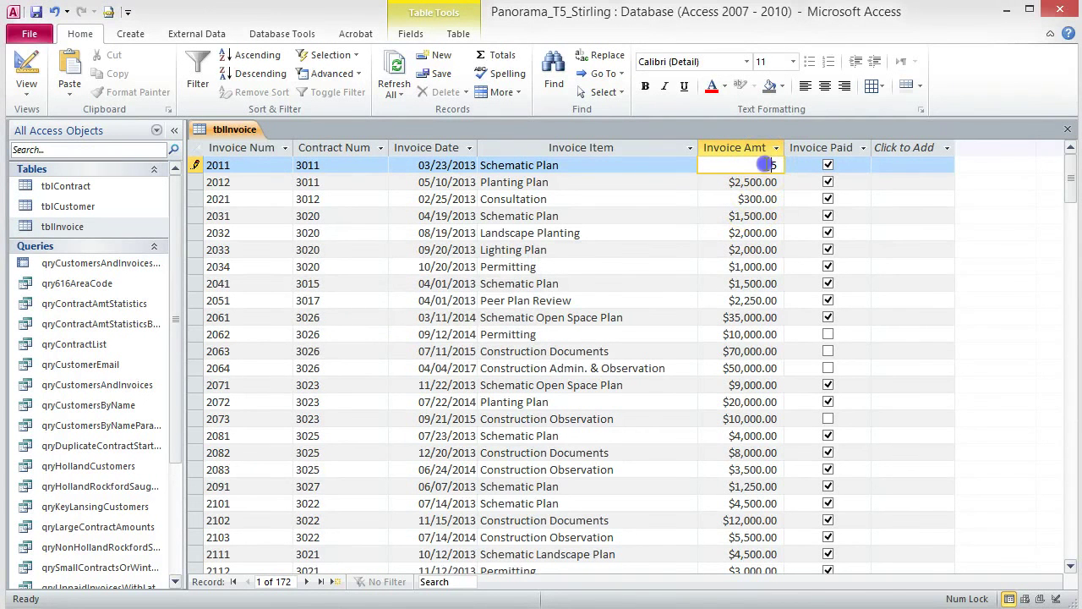
pyautogui.doubleClick(774, 165)
pyautogui.write('1500')
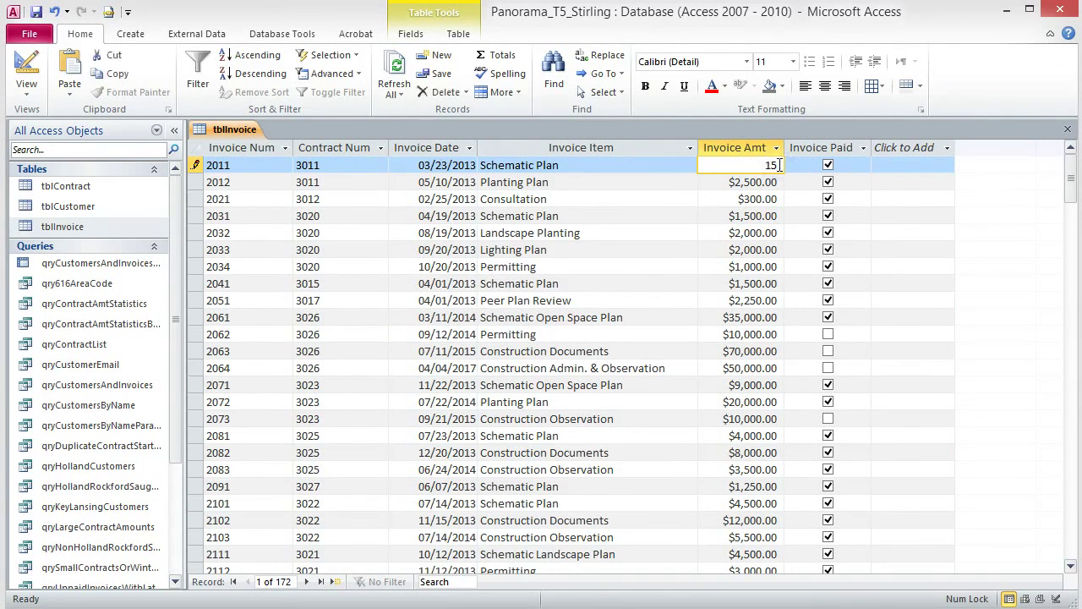
pyautogui.press('Tab')
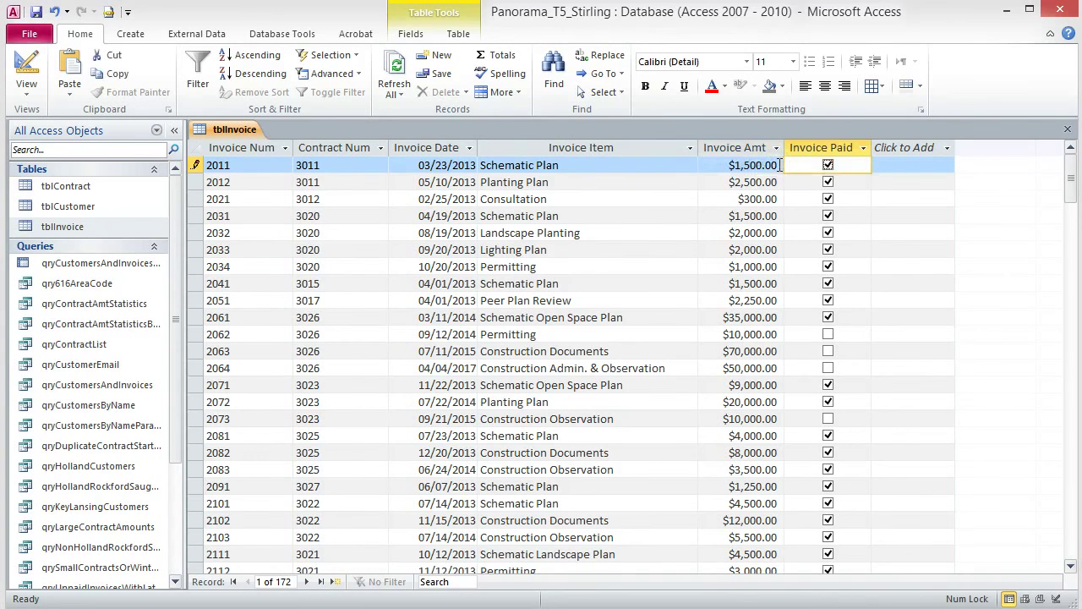